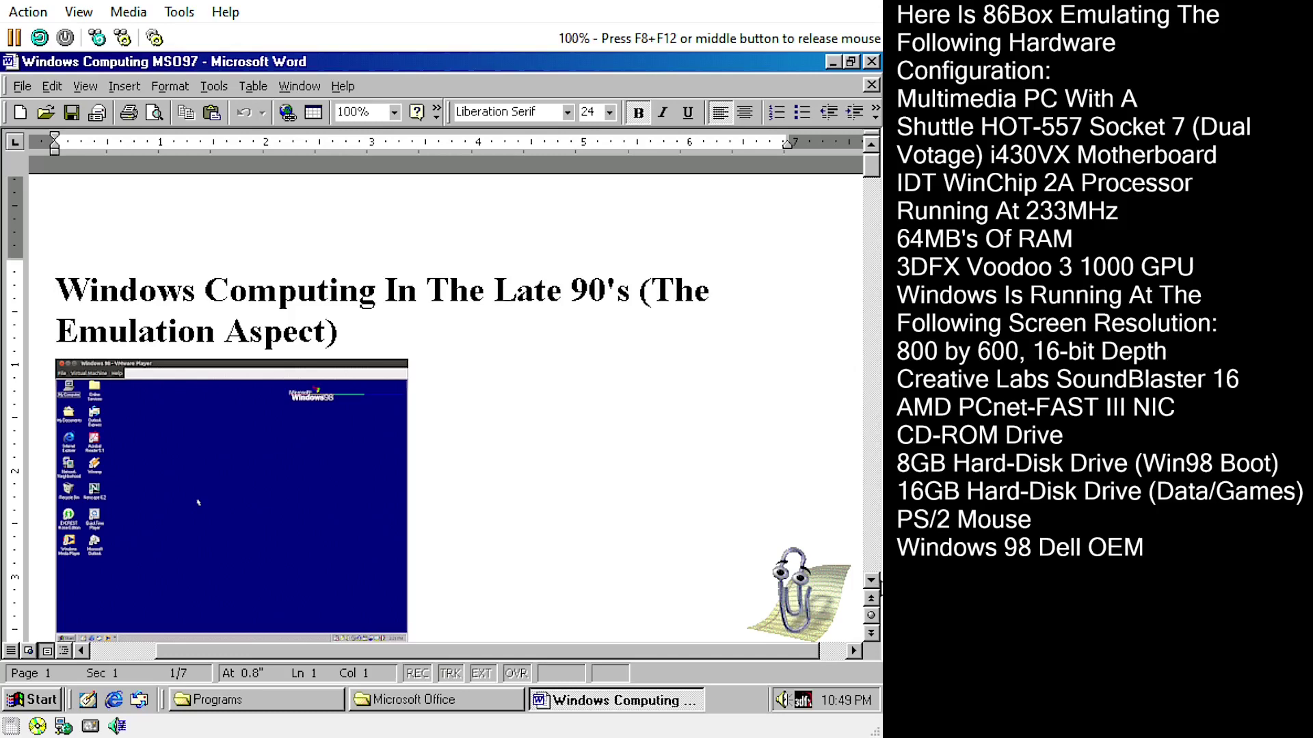
Switch the document to Normal view and set its zoom to page width
scroll(705, 467, down, 4)
click(95, 87)
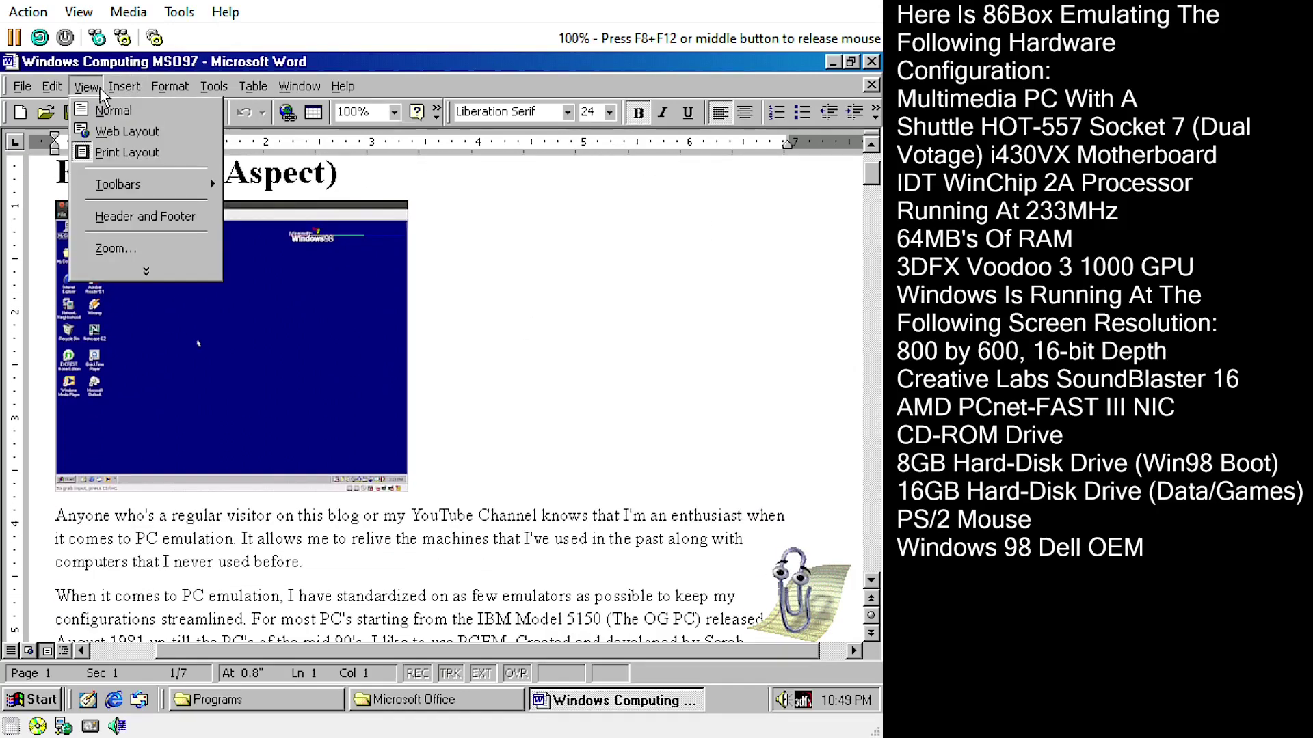
click(100, 109)
click(74, 88)
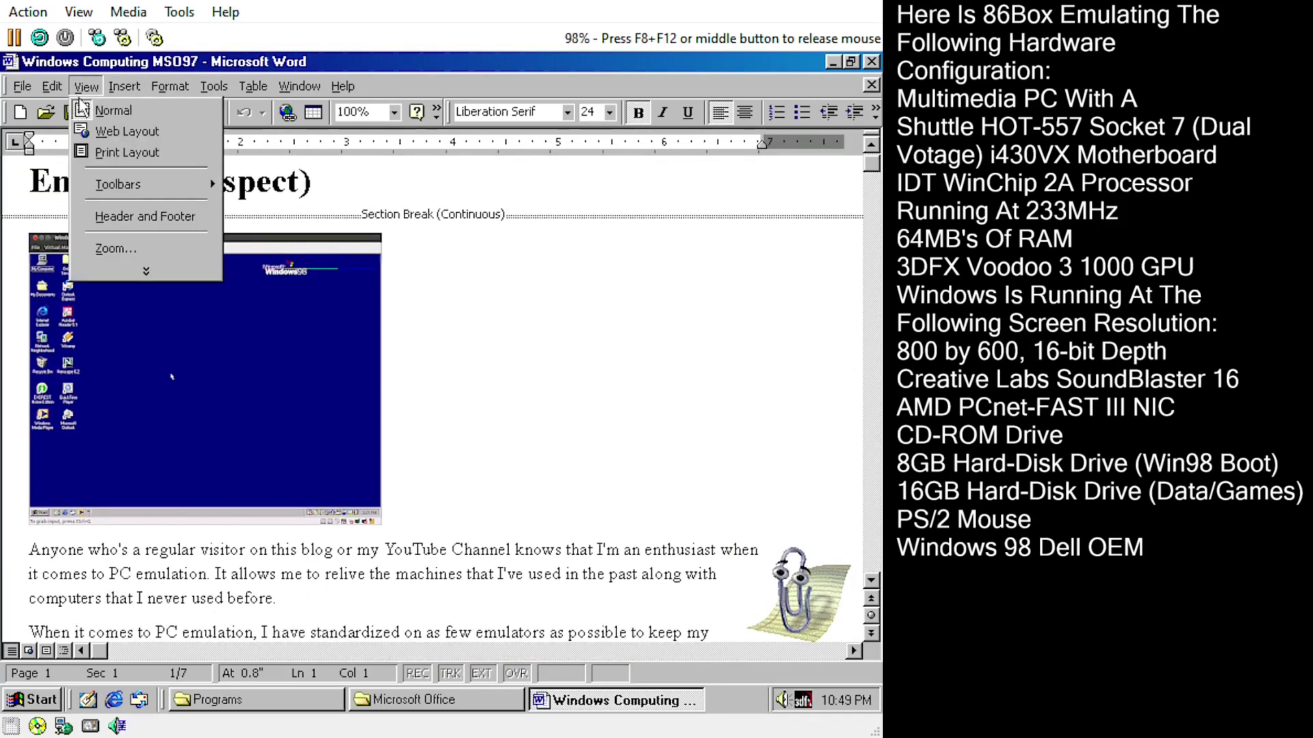
click(168, 249)
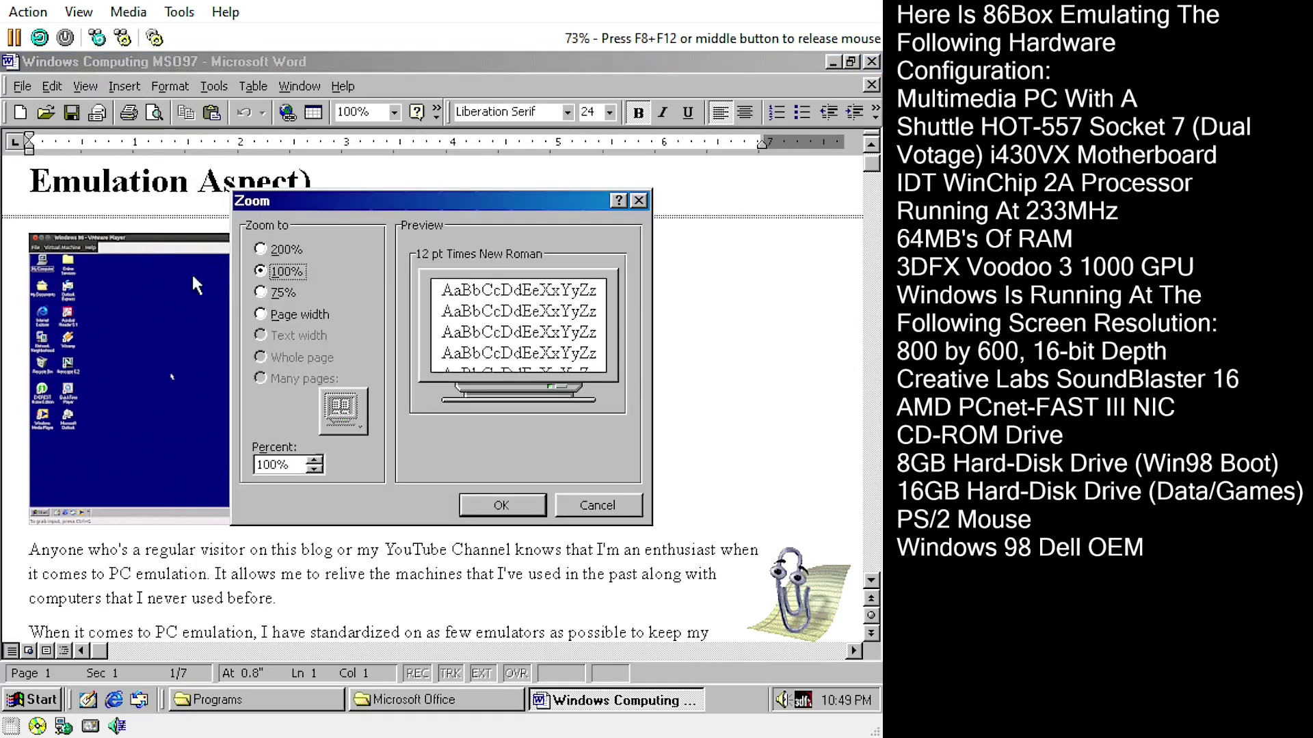
click(268, 316)
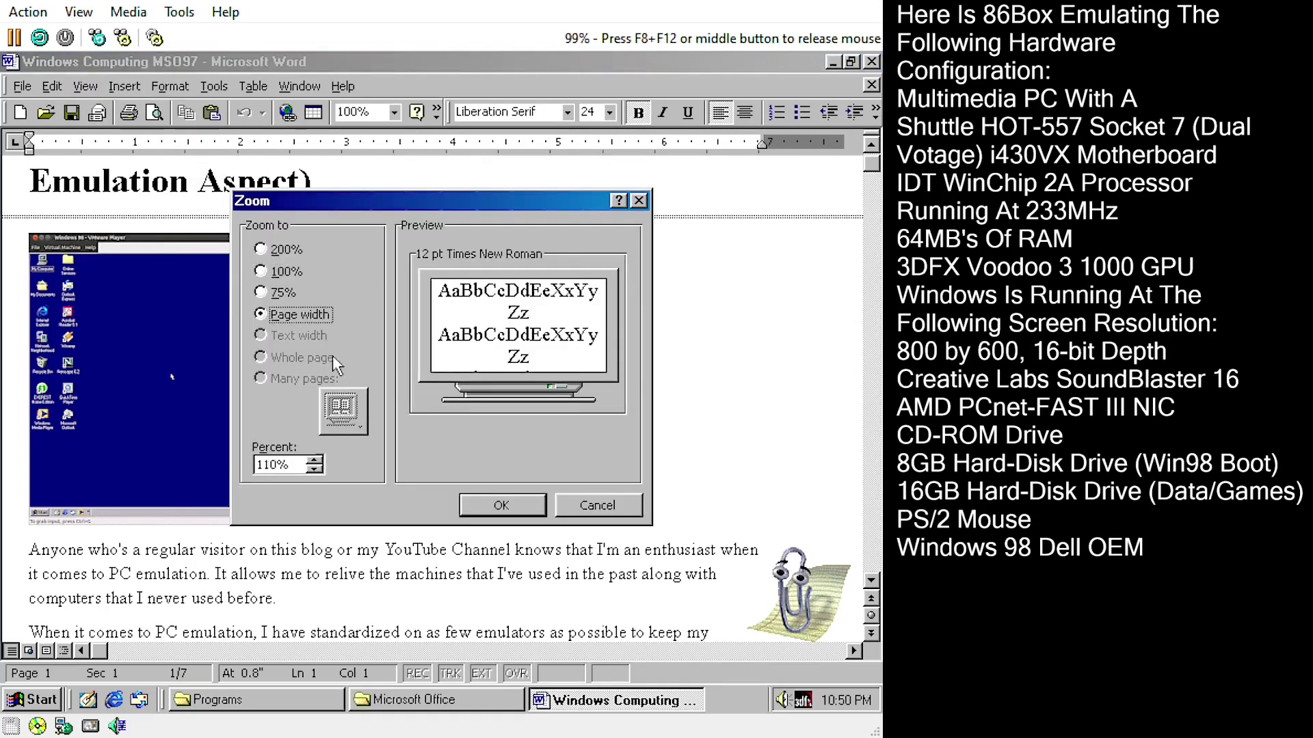
click(502, 506)
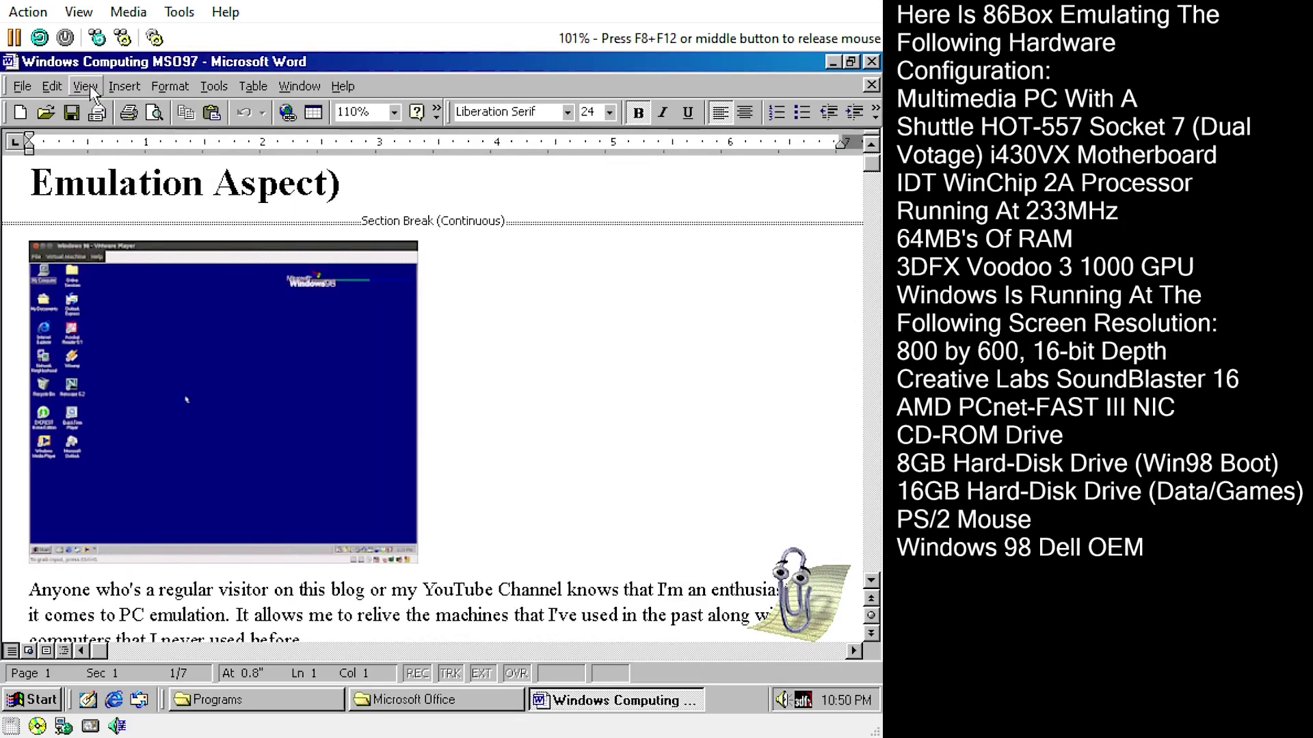
click(86, 87)
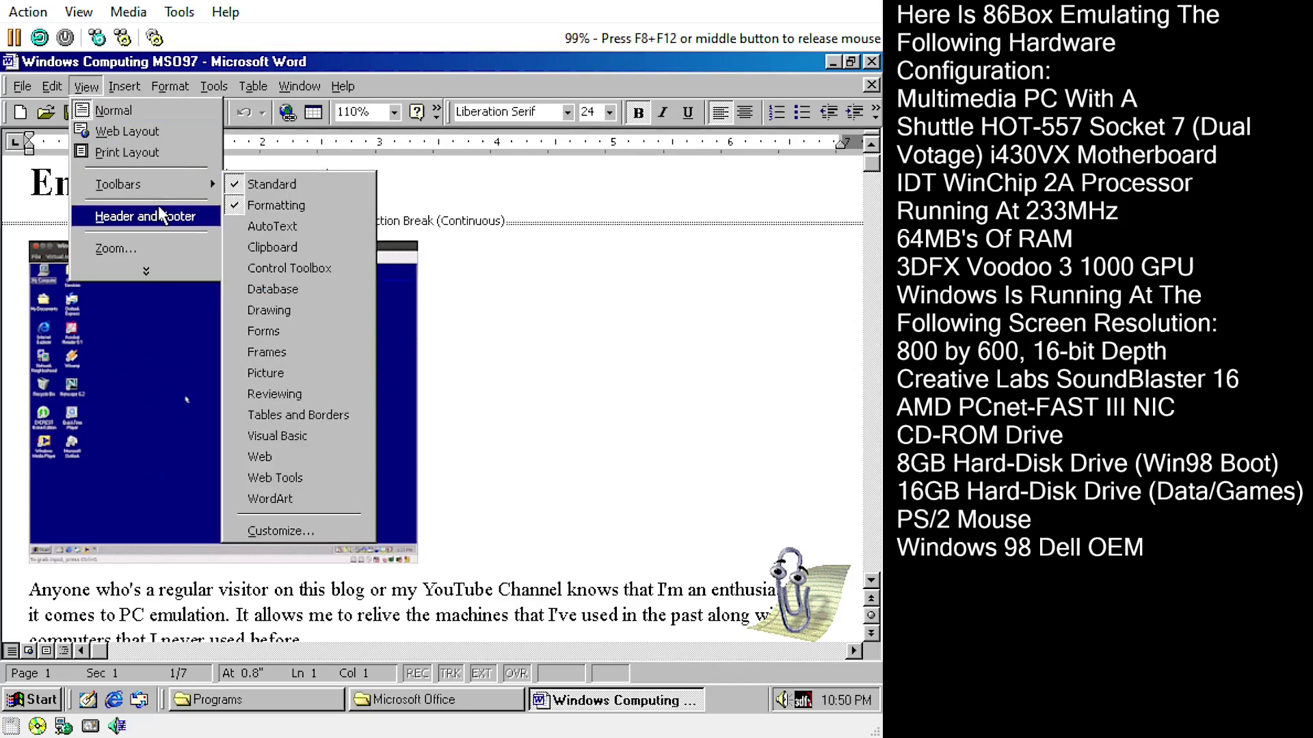
click(146, 271)
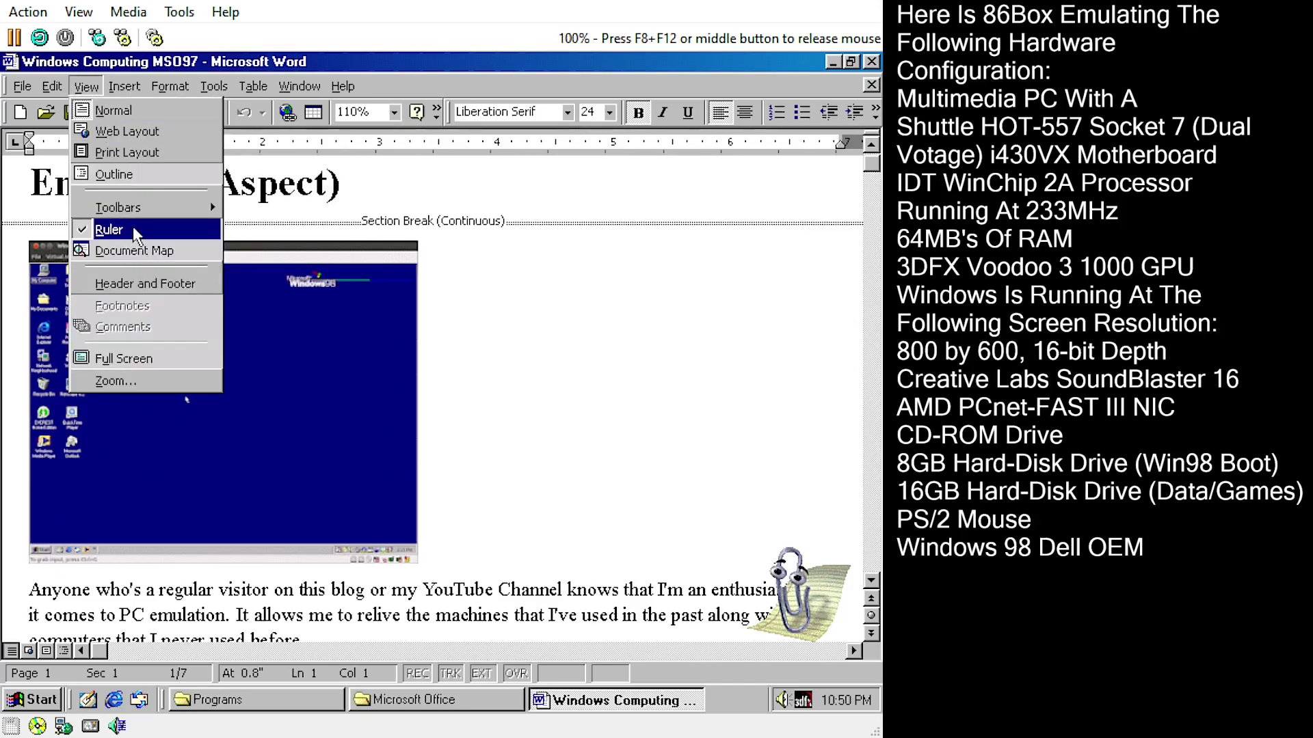
Look through the document's pages in Print Preview and return to the editing view
mouse_move(23, 86)
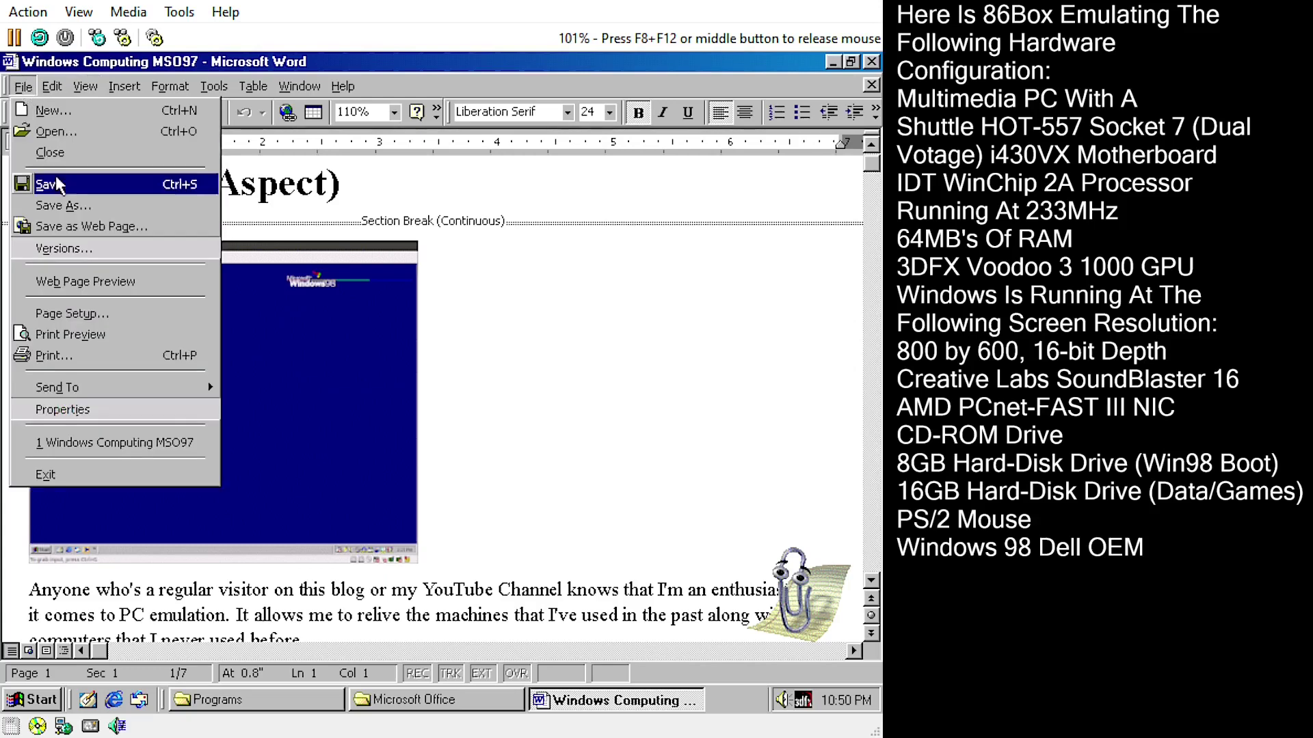
click(72, 334)
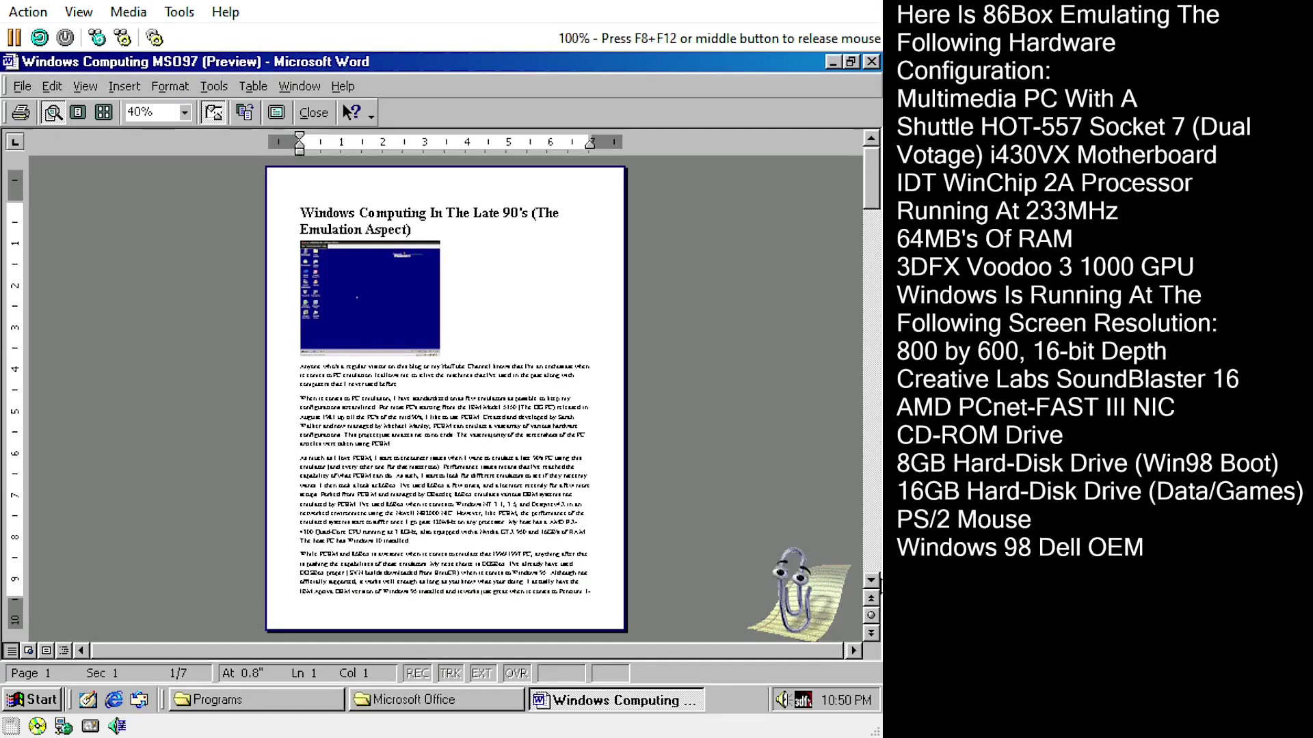
click(871, 580)
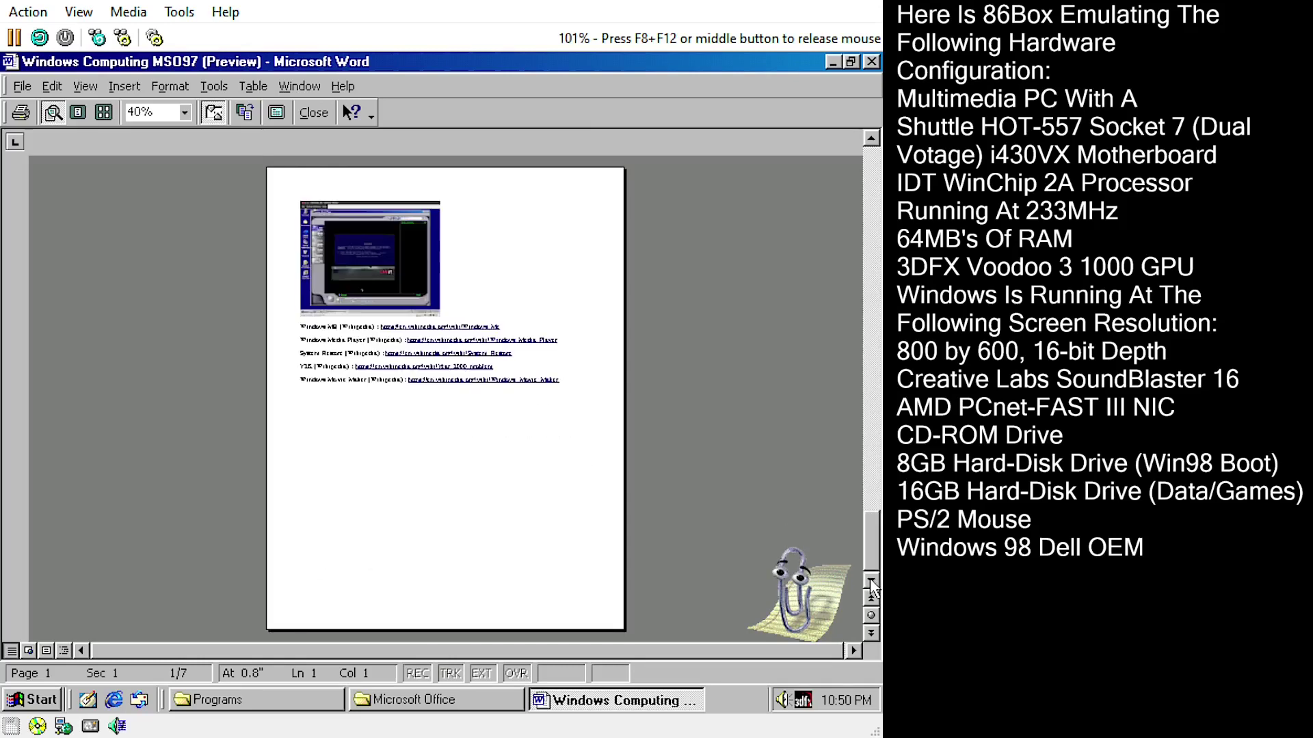
click(871, 139)
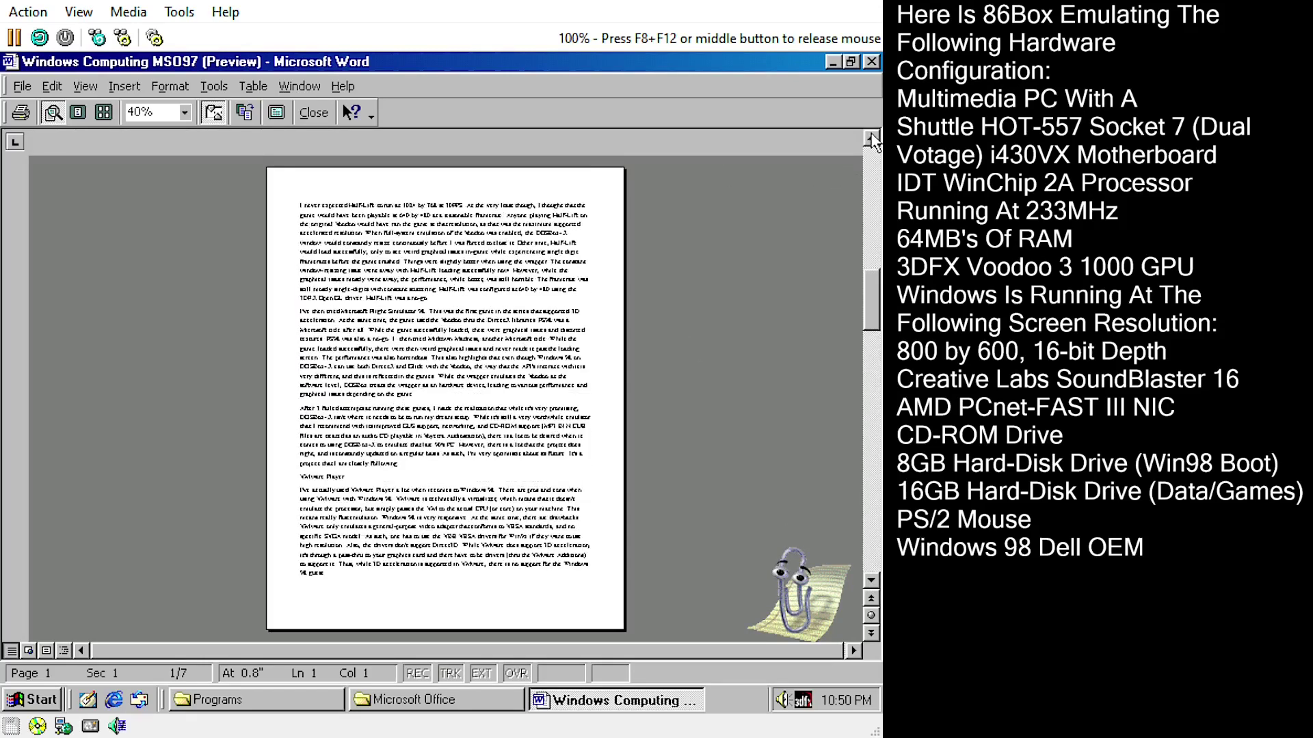
click(314, 112)
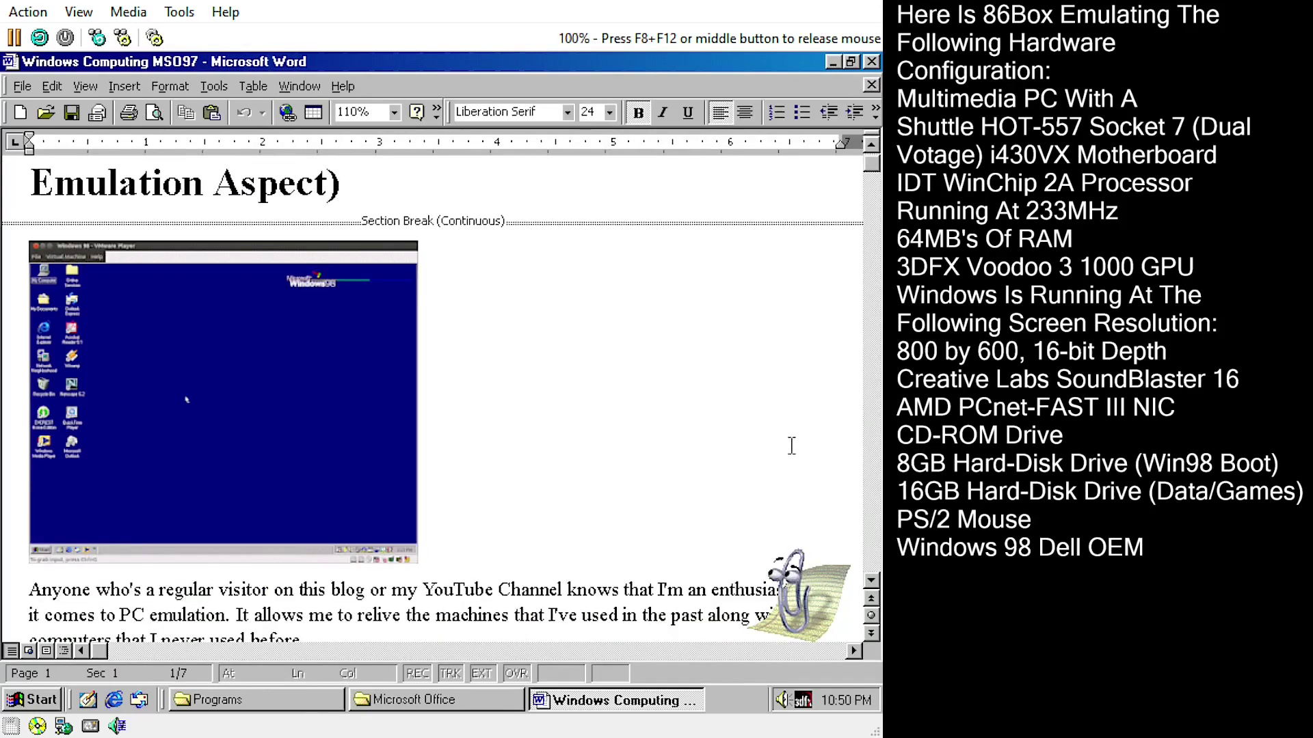
Read through the article text from the opening paragraphs to the DOSBox-X section on Half-Life
click(872, 581)
click(871, 581)
click(601, 479)
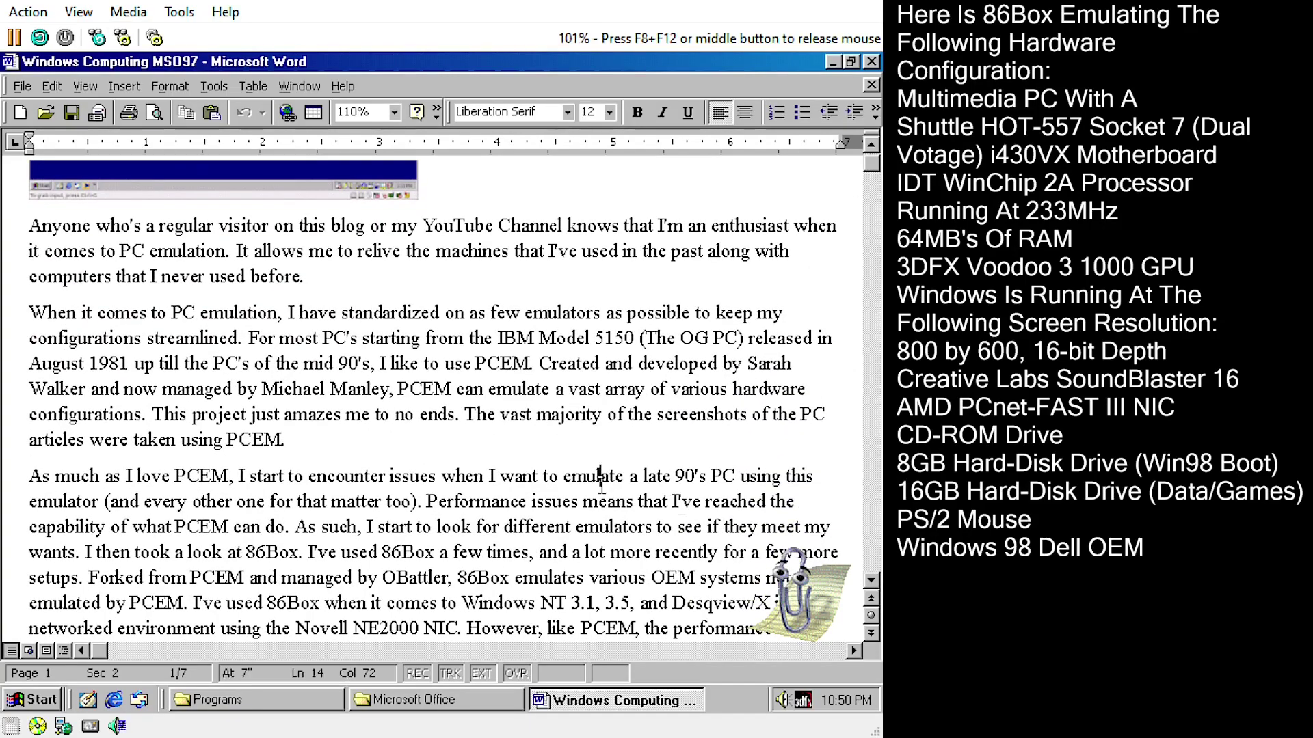
click(871, 580)
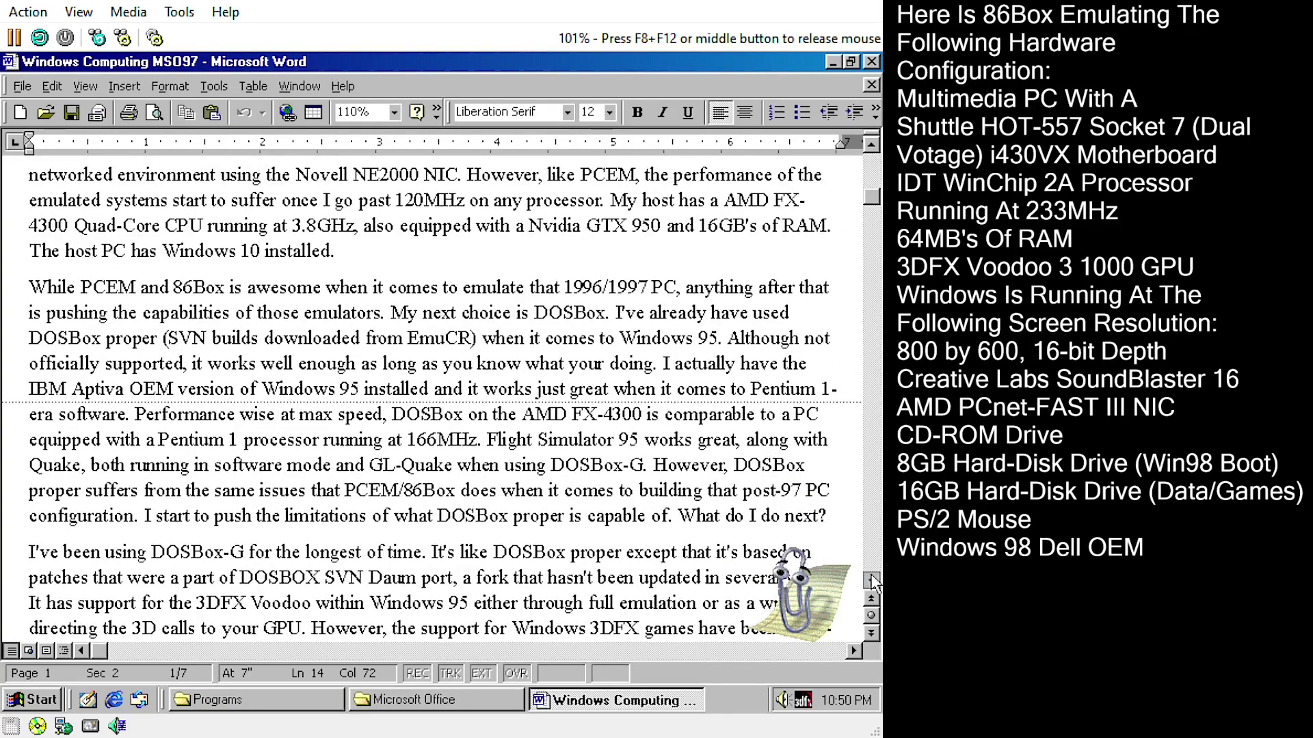
click(872, 580)
click(872, 580)
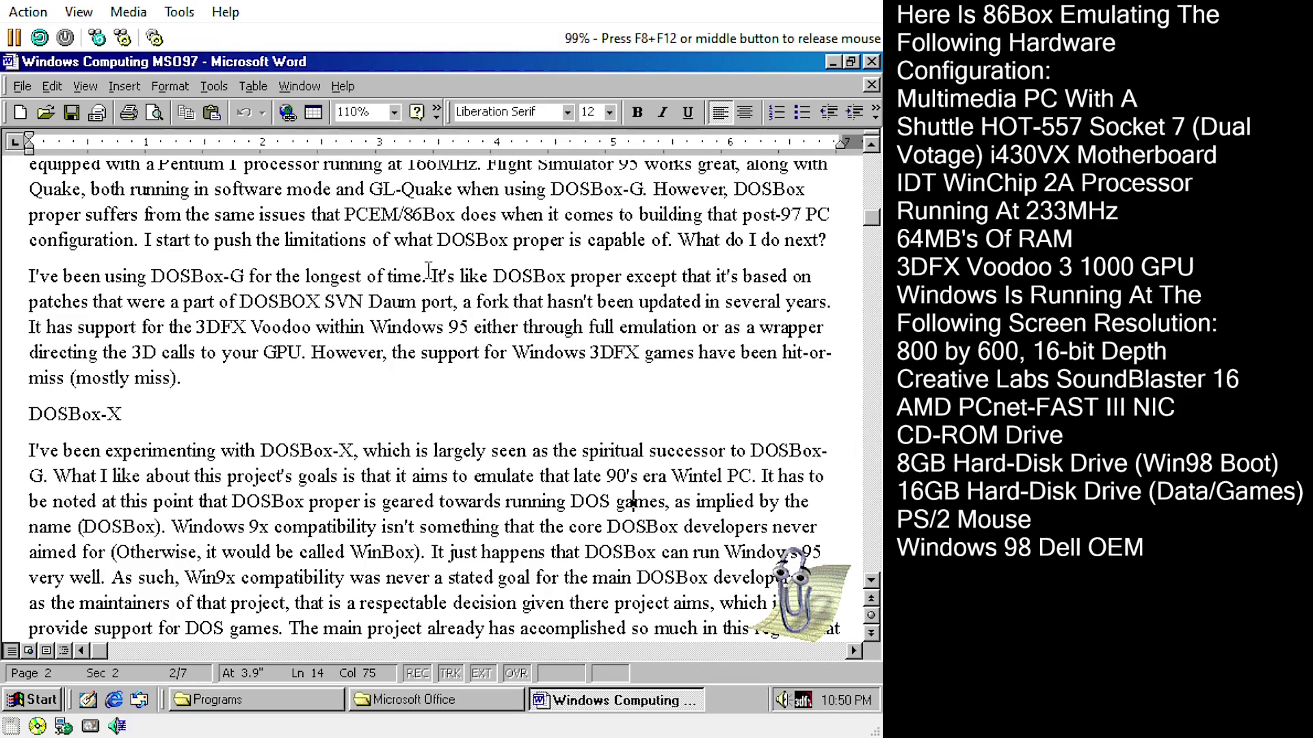
click(871, 581)
click(871, 580)
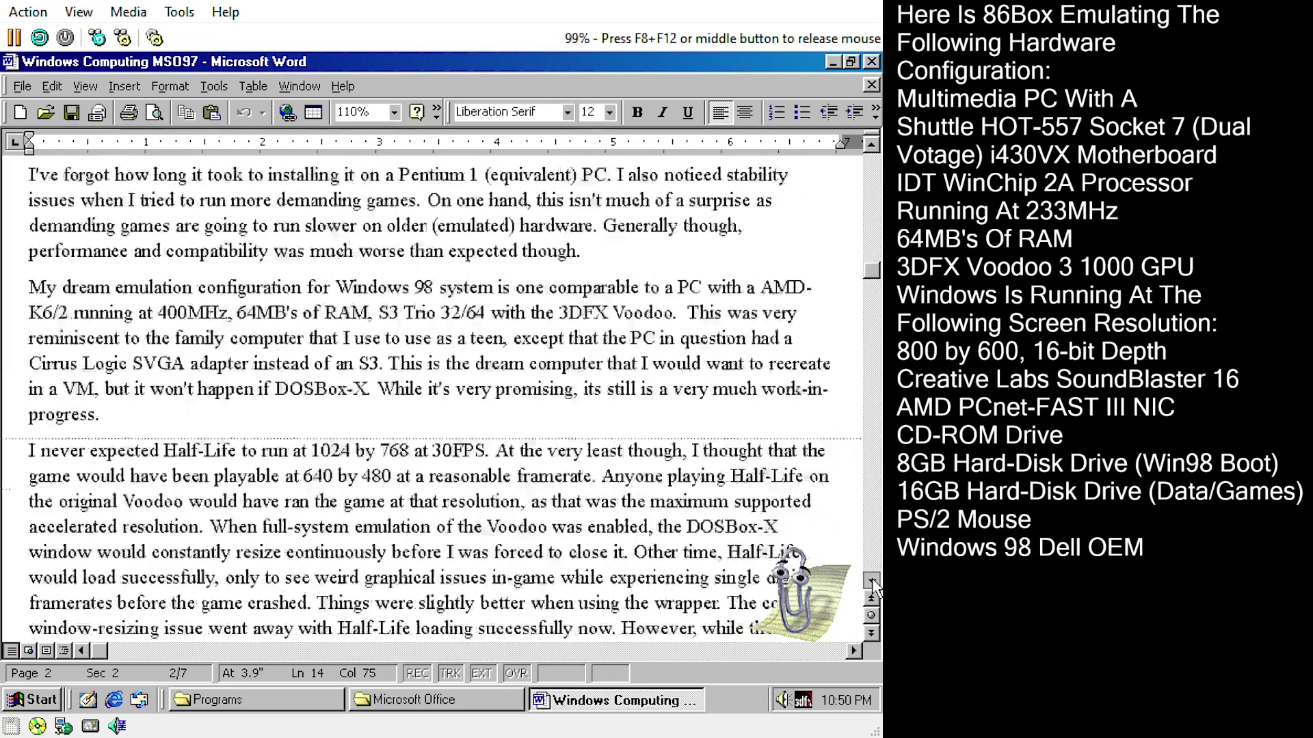
click(871, 580)
Insert seven blank paragraphs after the paragraph ending in "work-in-progress."
click(872, 581)
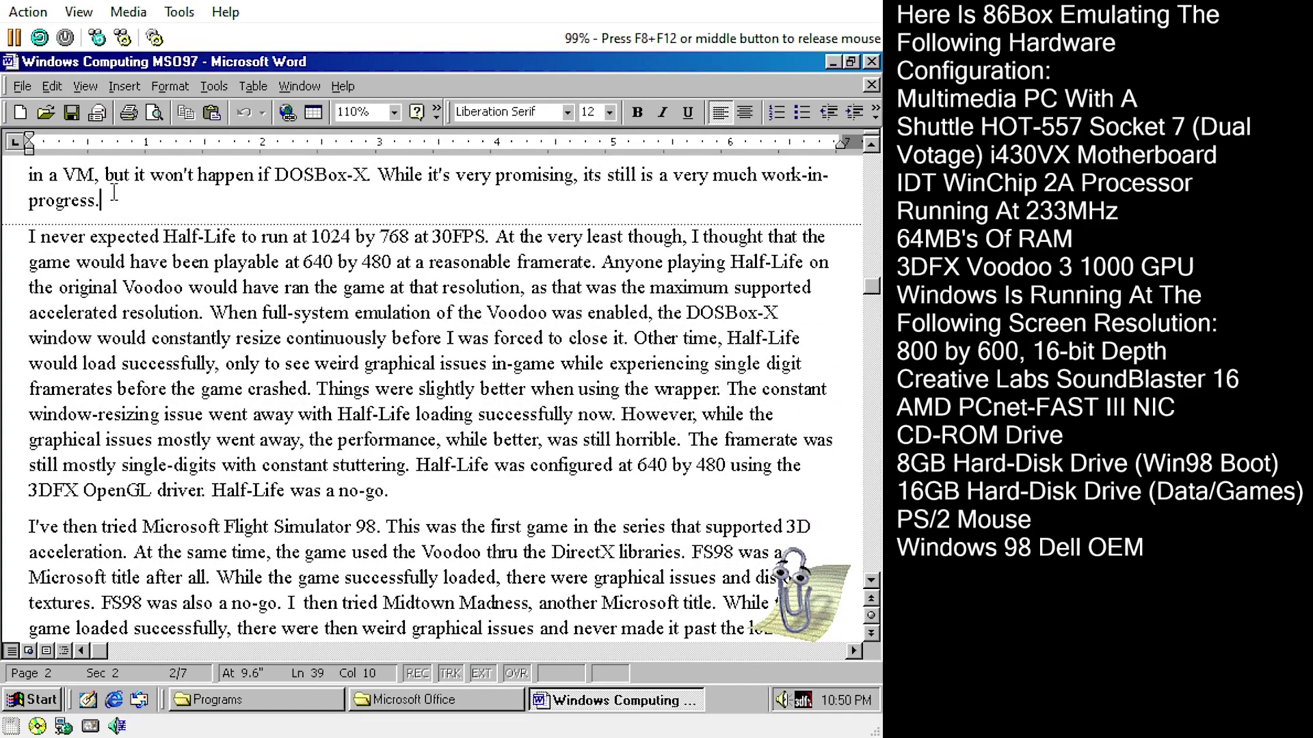
key(Return)
key(Return)
key(Return)
key(Return)
key(Return)
key(Return)
key(Return)
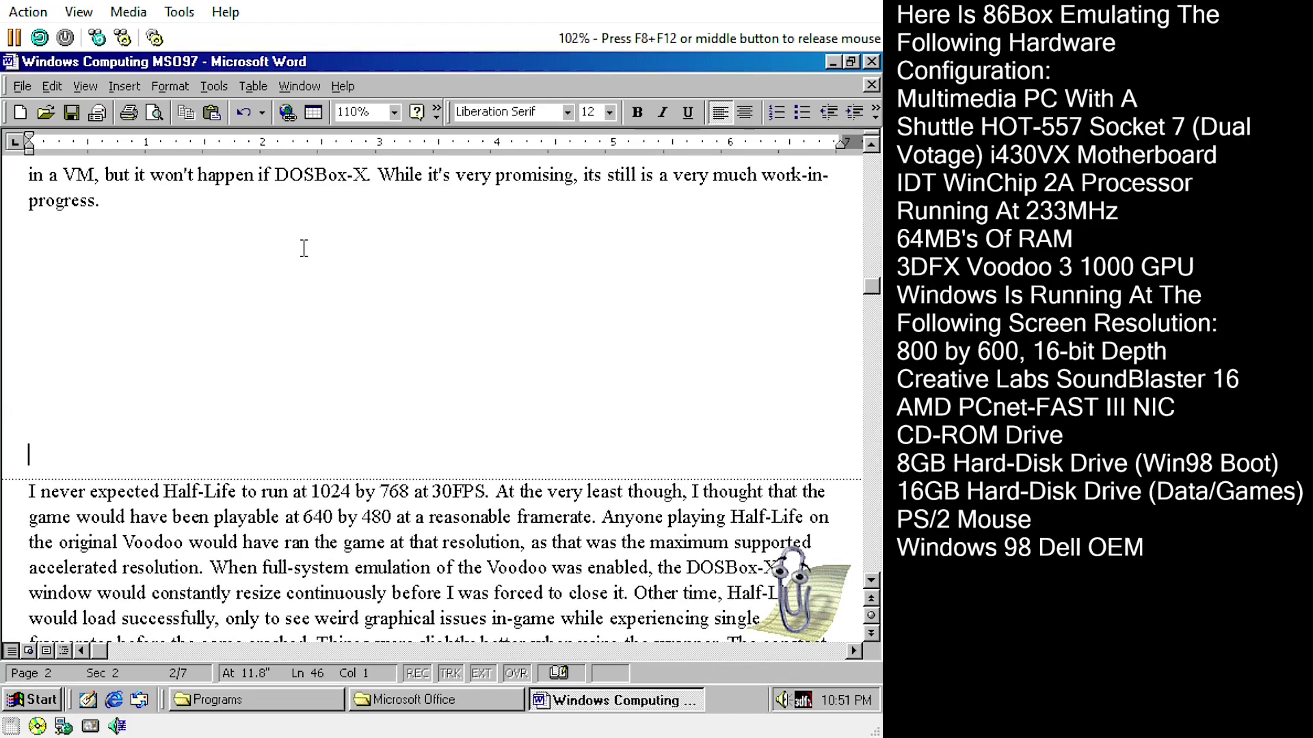
Delete five of the blank paragraphs above the "I never expected Half-Life" paragraph
key(BackSpace)
key(BackSpace)
key(BackSpace)
key(BackSpace)
key(BackSpace)
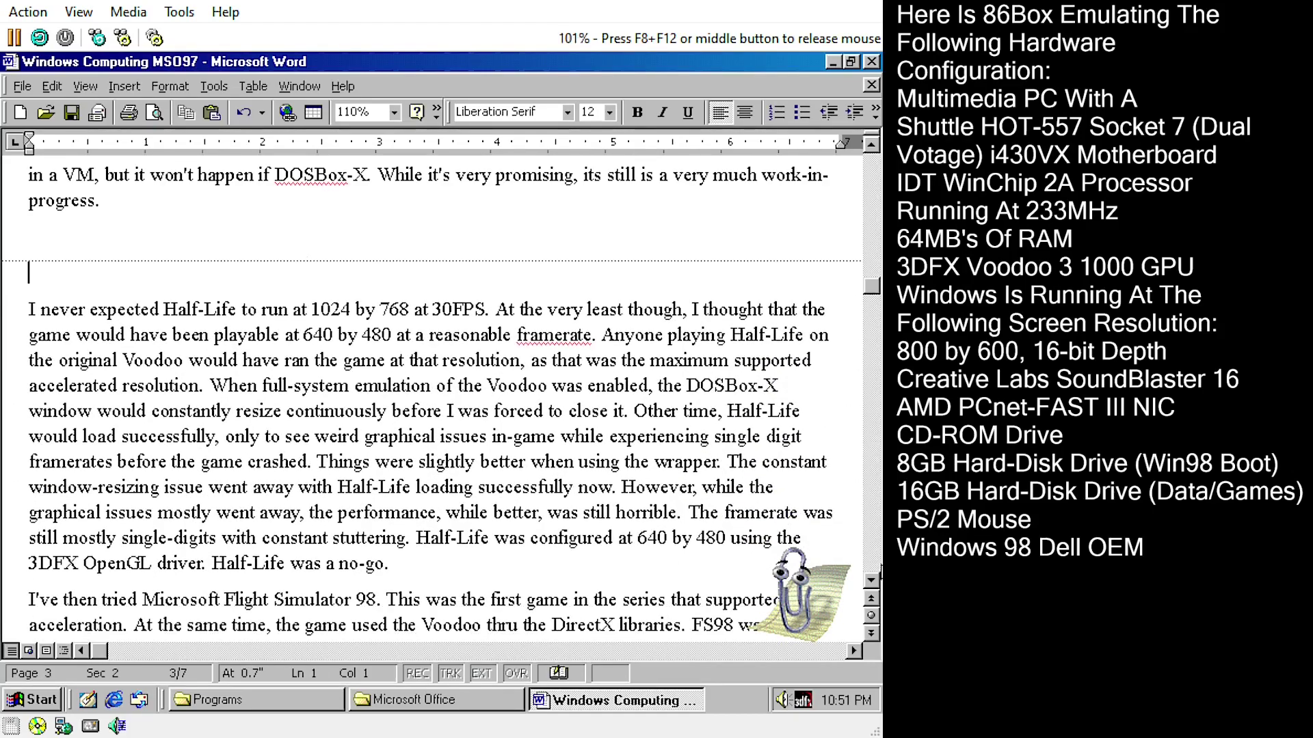
In the Flight Simulator 98 paragraph, remove the extra space in "I then" and correct "an hardware device" to "a hardware device"
scroll(877, 593, down, 5)
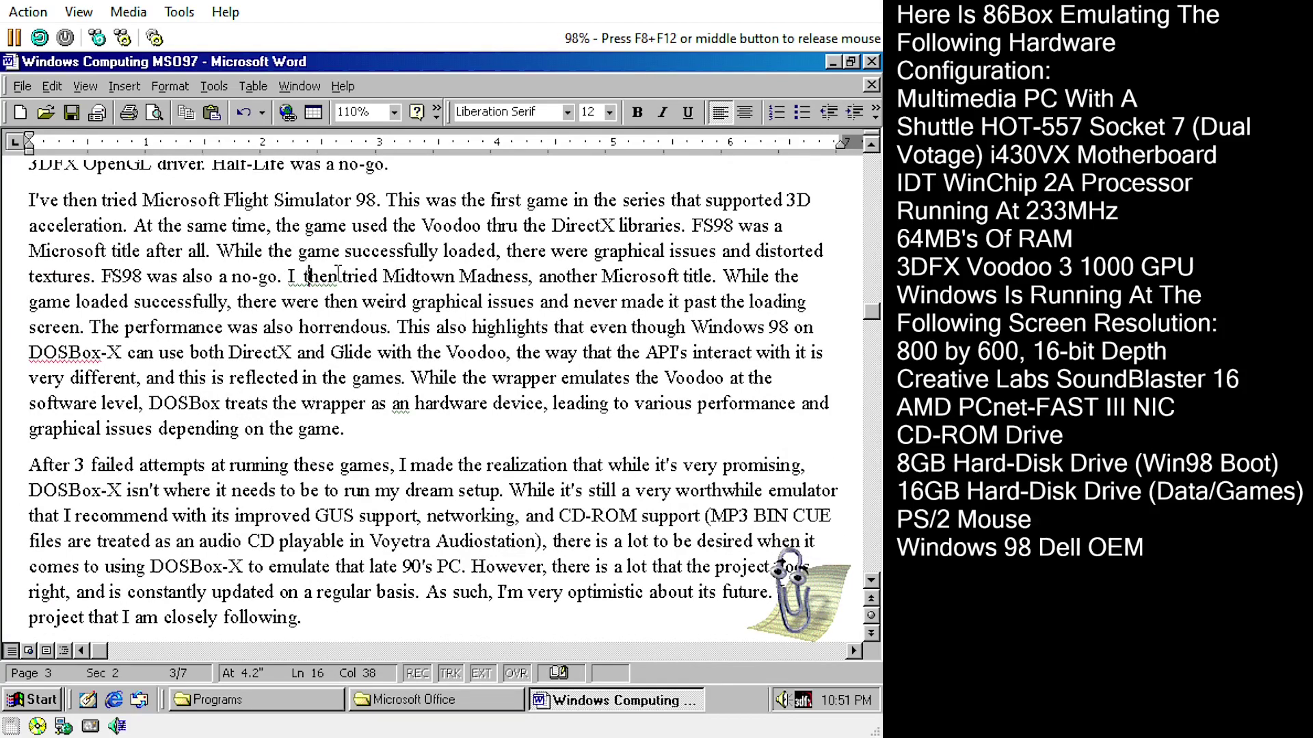
key(BackSpace)
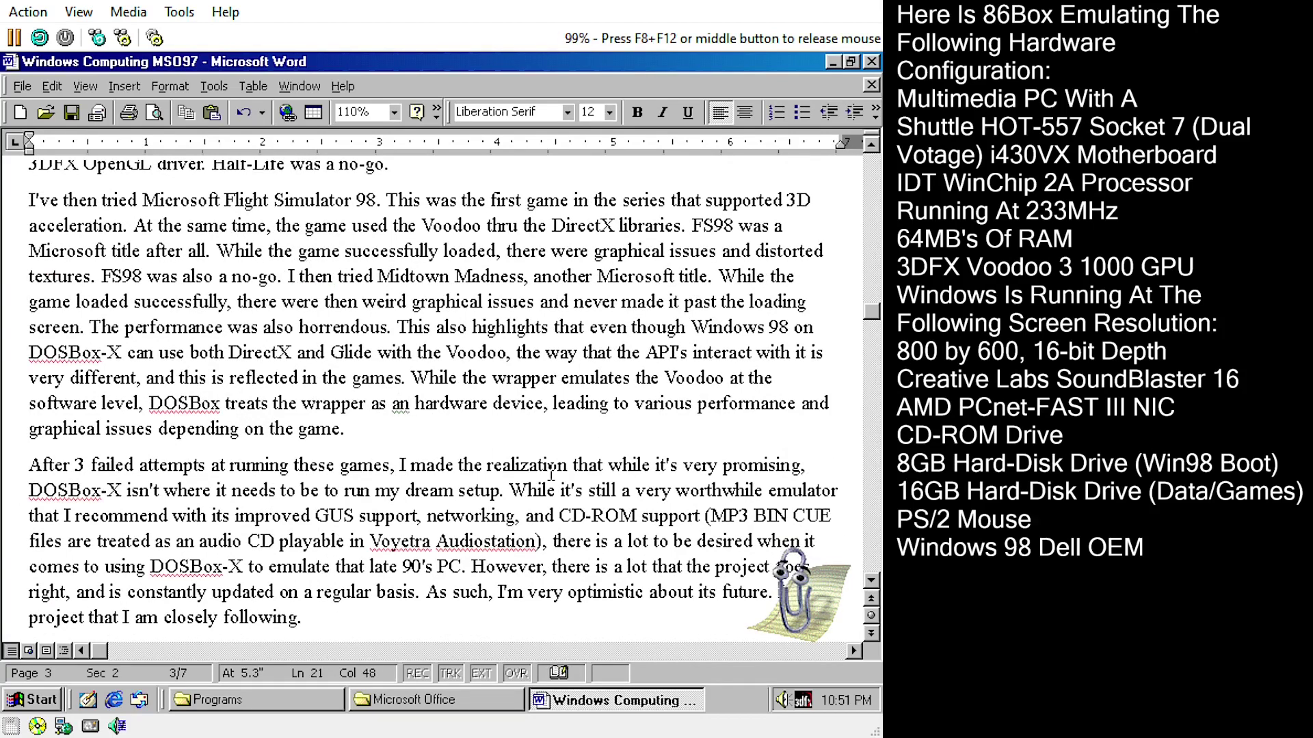
key(BackSpace)
Make the "VMware Player" and "DOSBox-X" section headings bold
scroll(871, 592, down, 6)
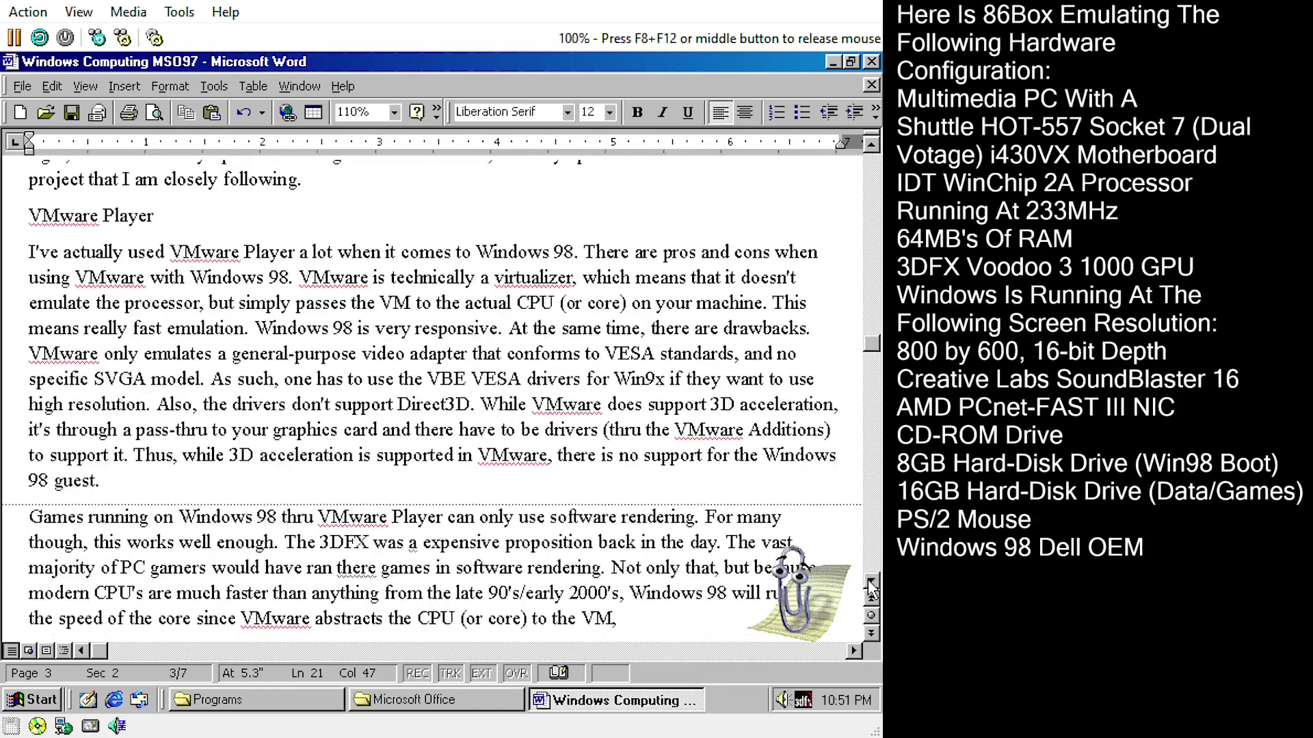
drag(173, 224, 24, 227)
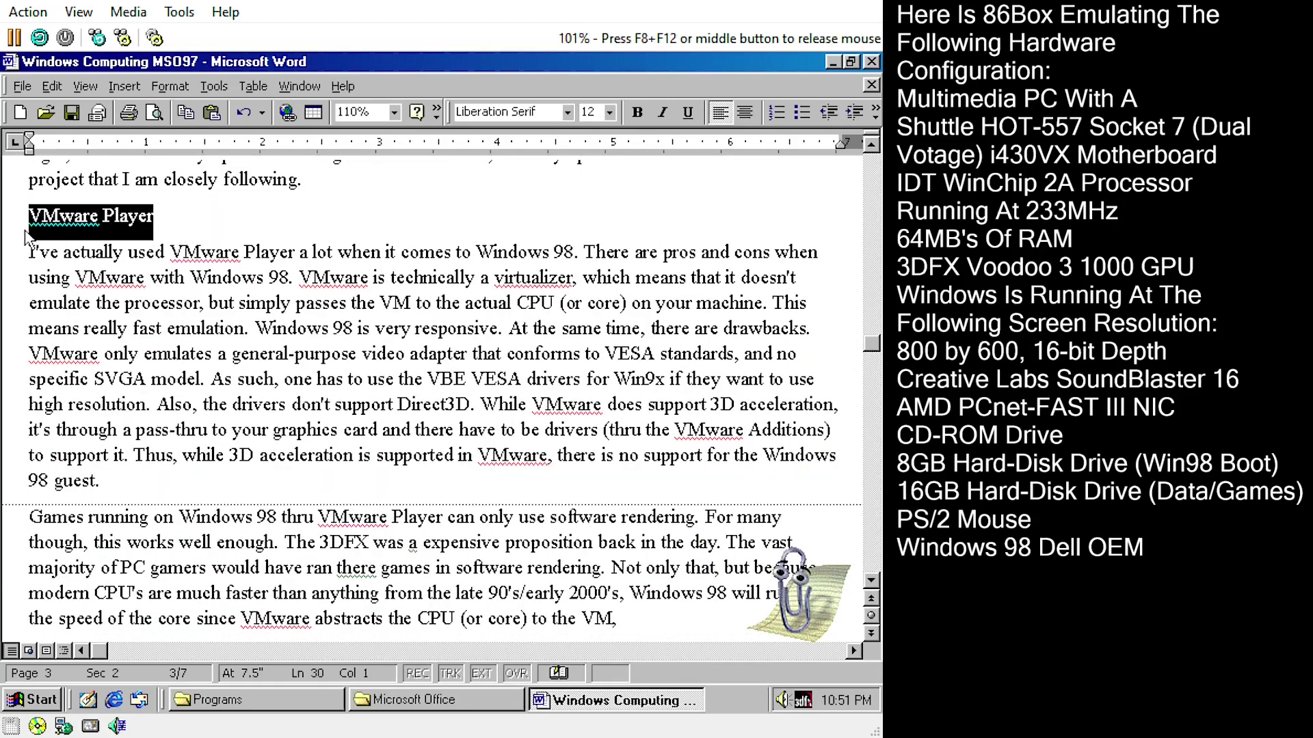
key(ctrl+b)
scroll(872, 147, up, 10)
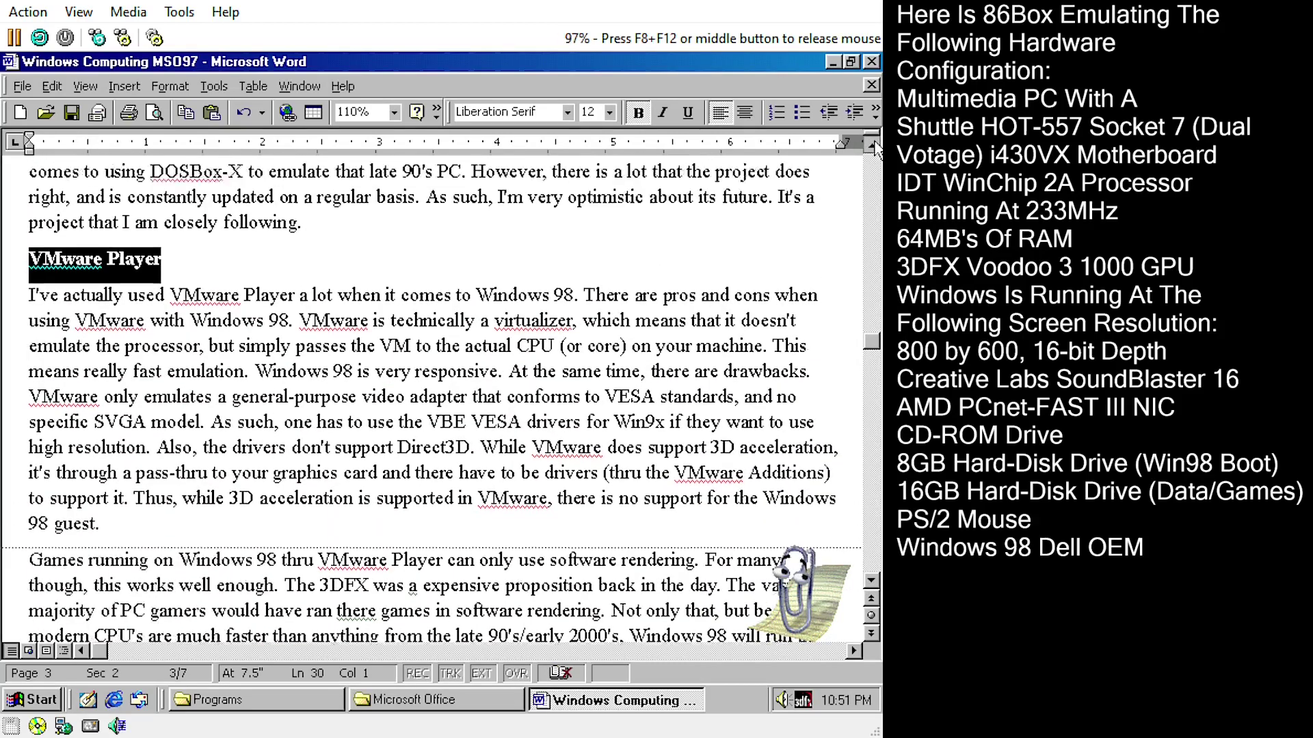
scroll(875, 147, up, 10)
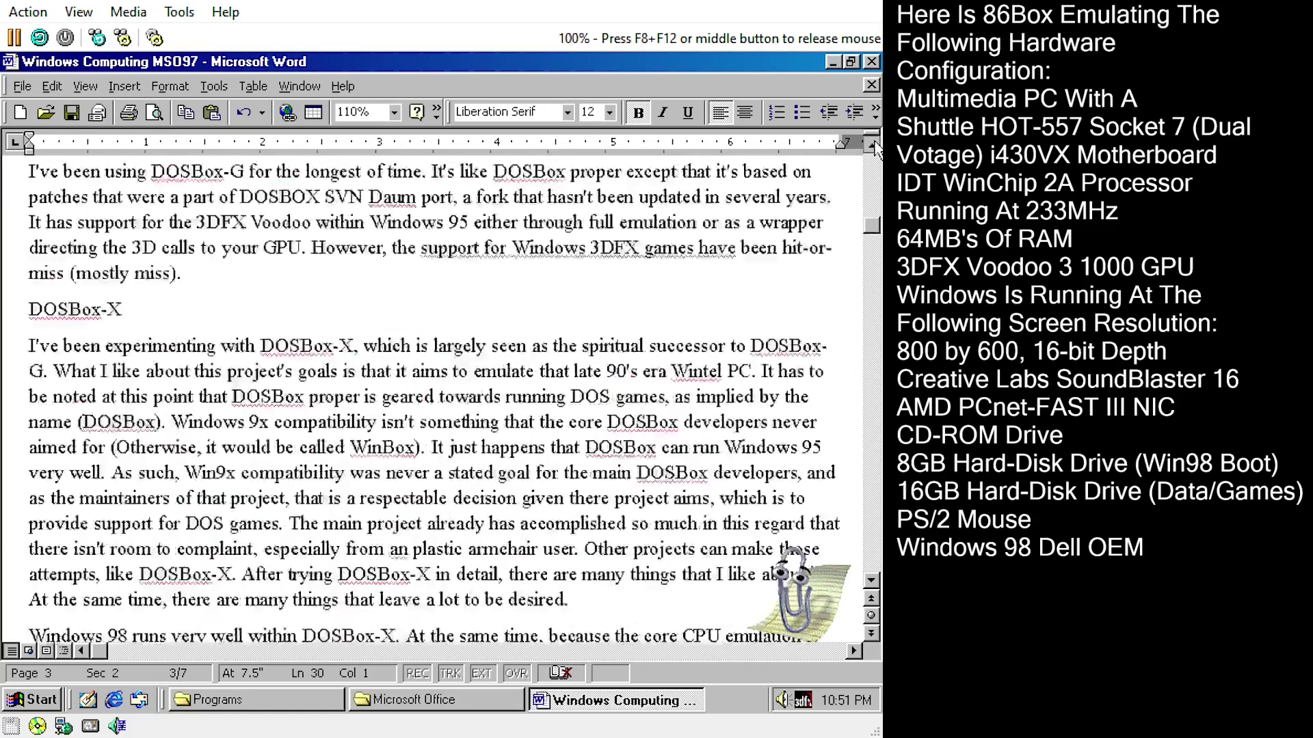
drag(136, 554, 3, 563)
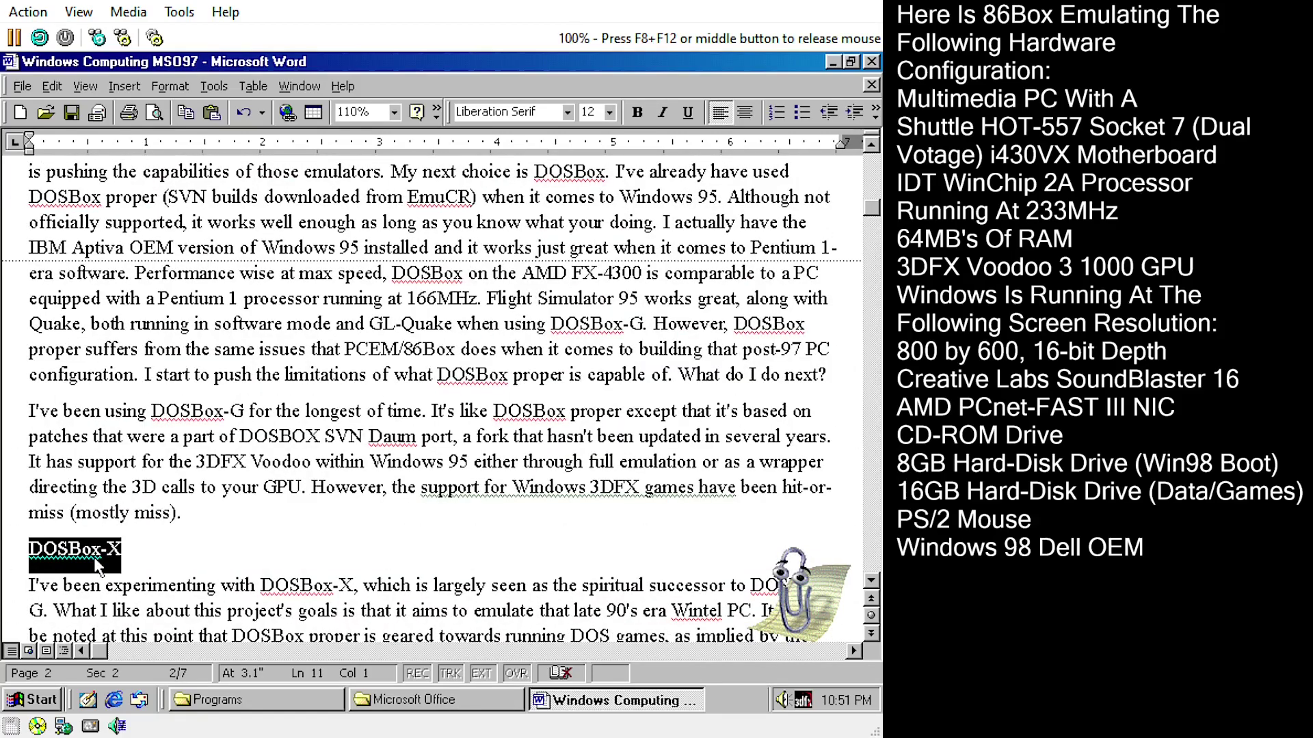
Make the "Windows Media Player 7" heading in the second article bold
scroll(873, 147, up, 15)
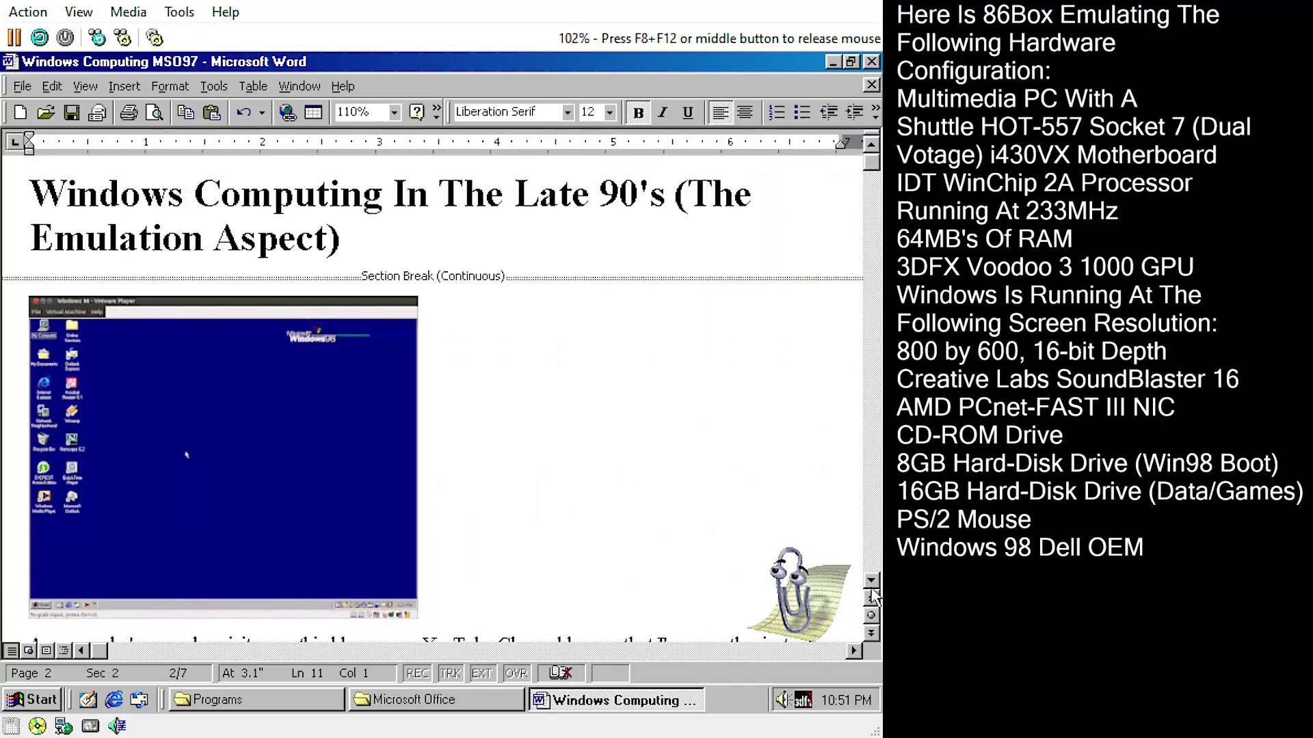
scroll(872, 596, down, 20)
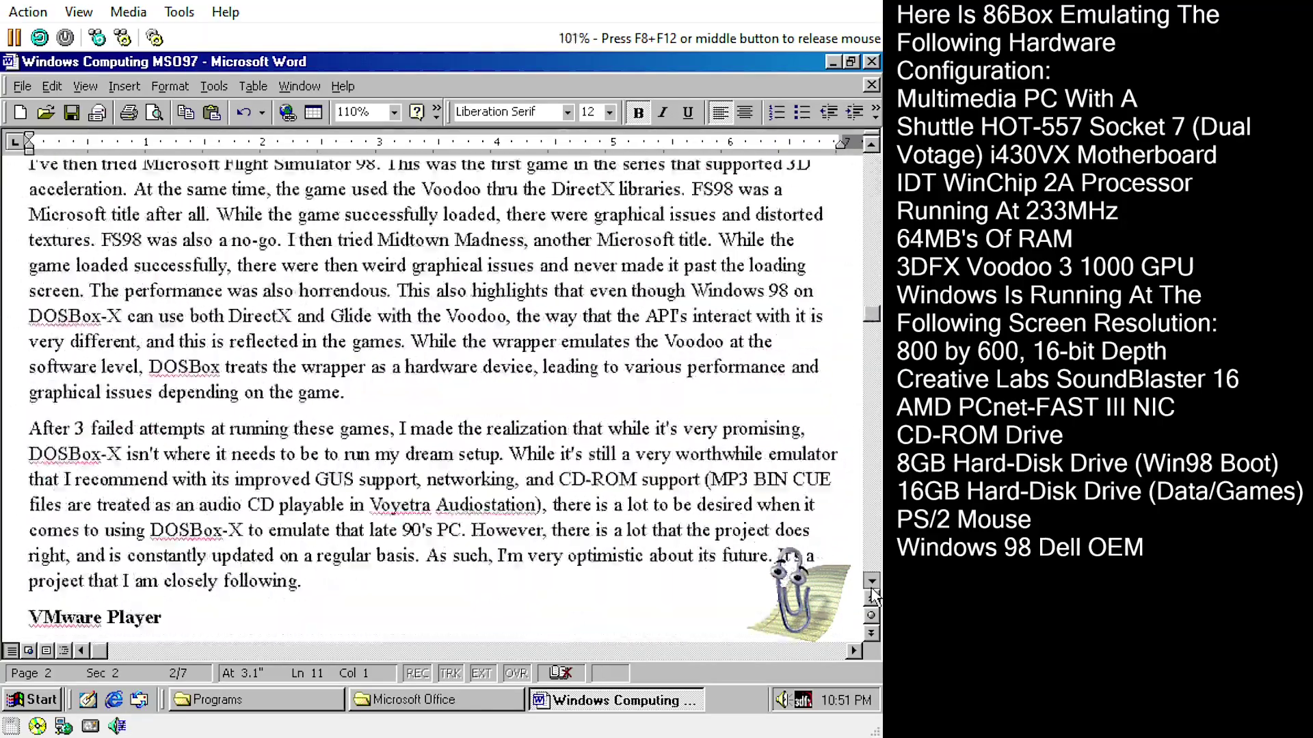
scroll(873, 596, down, 8)
scroll(875, 580, down, 15)
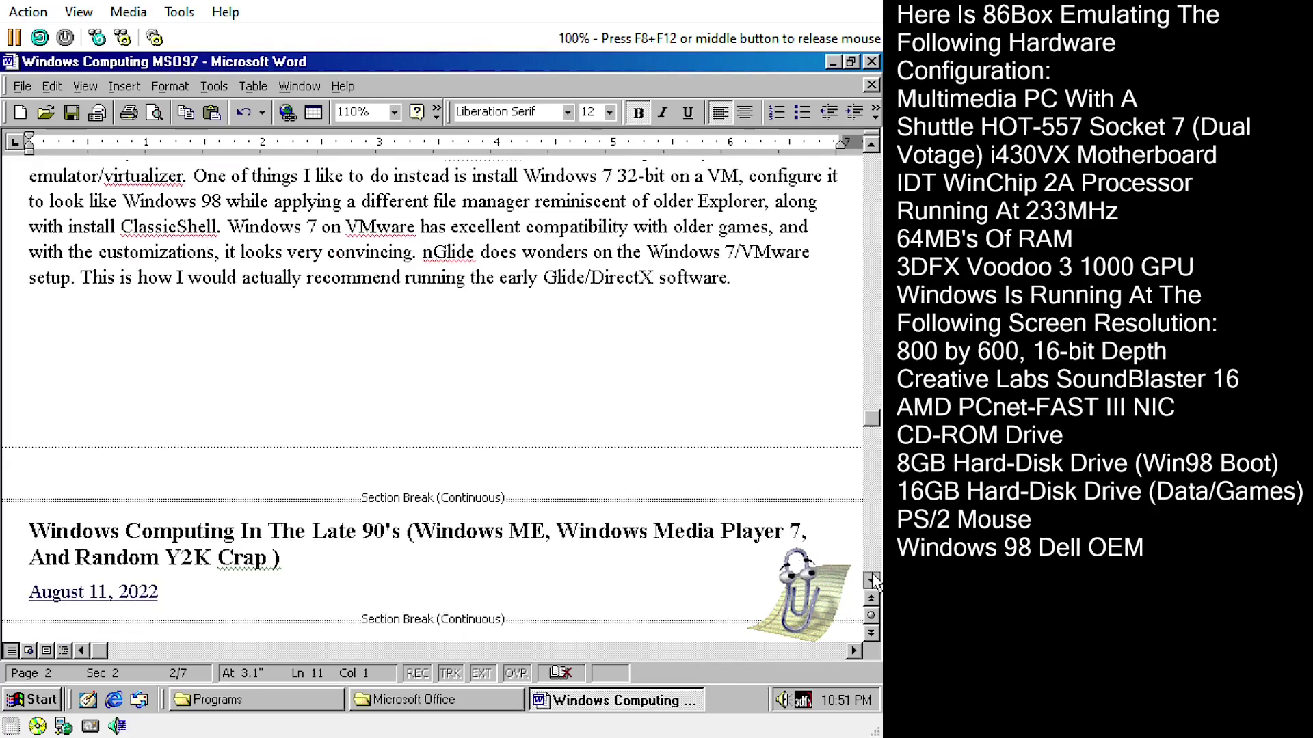
scroll(876, 580, down, 3)
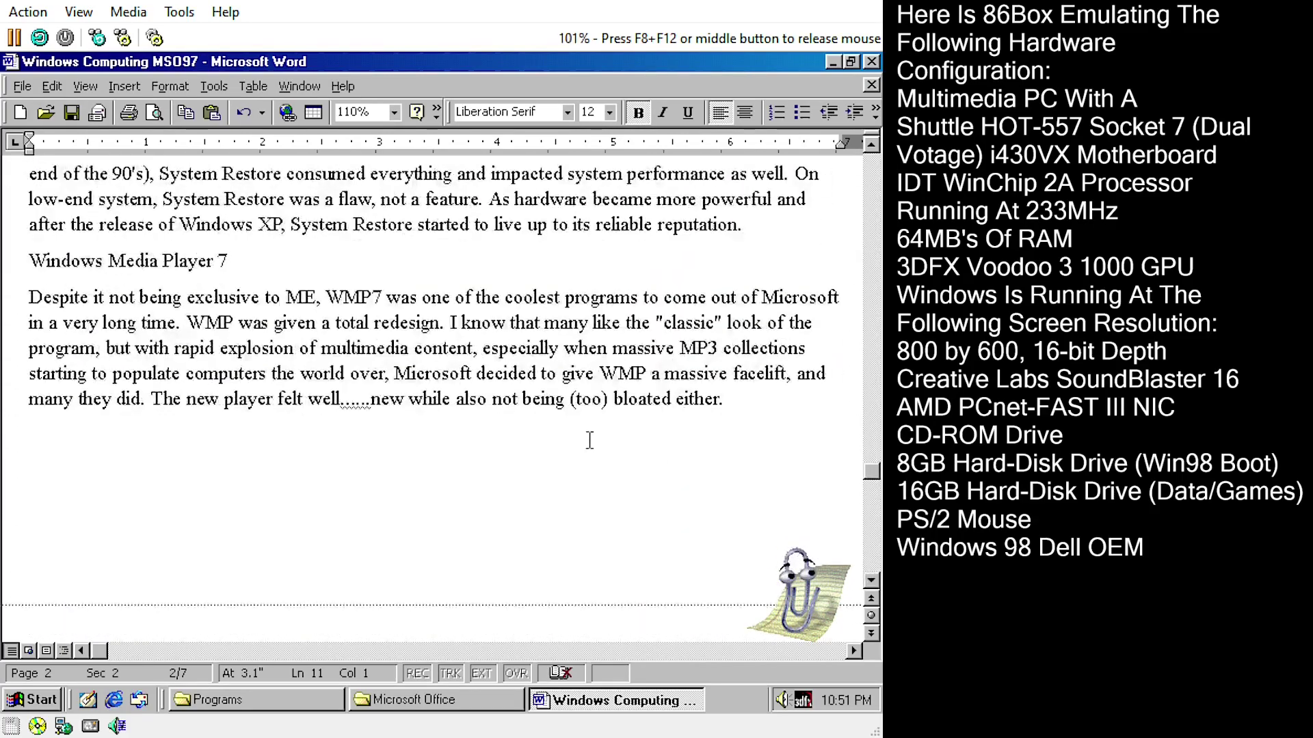
click(5, 274)
key(ctrl+b)
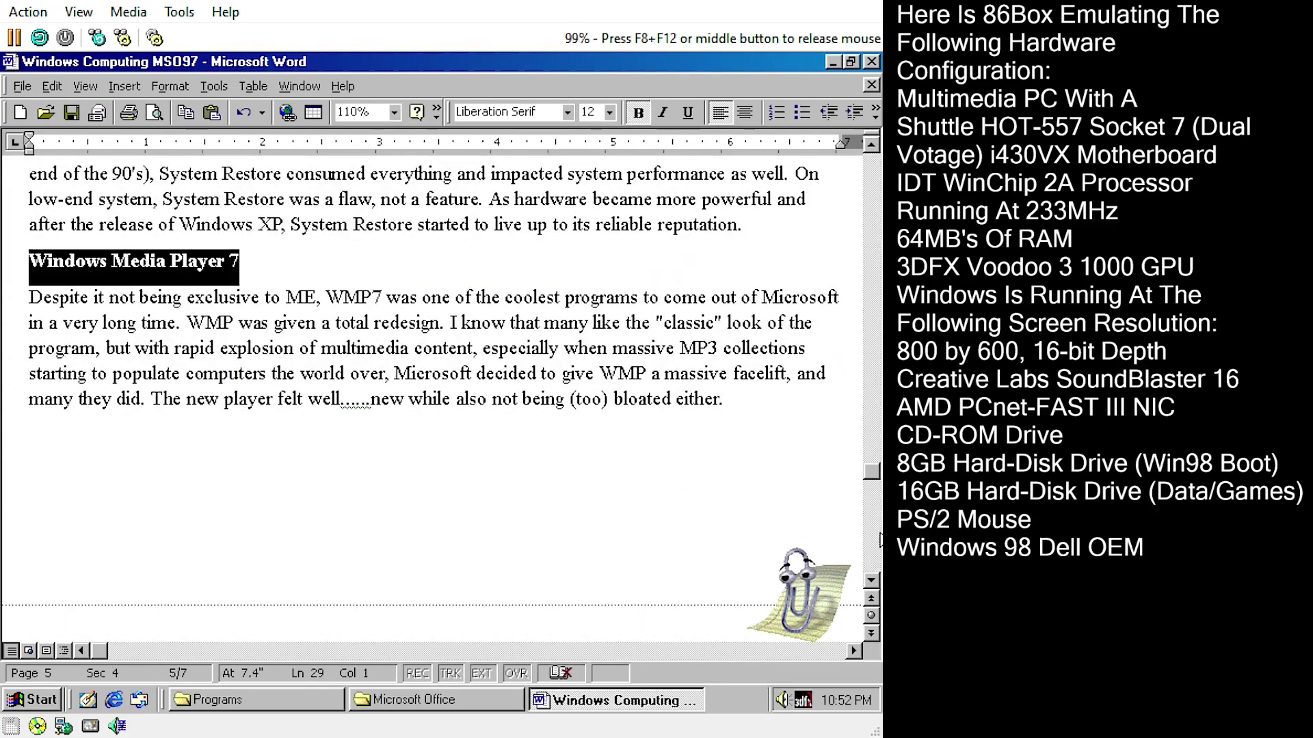
Make the "Y2K" heading below the media player screenshot bold
scroll(872, 596, down, 5)
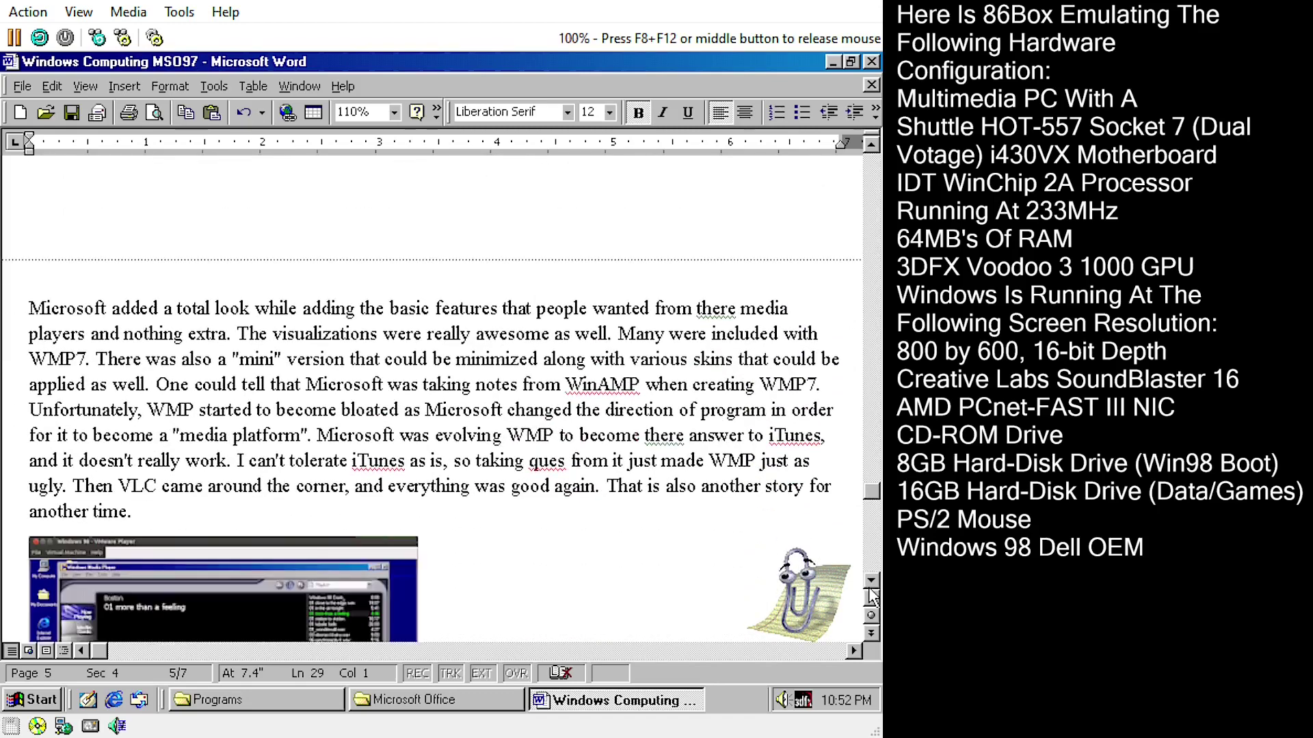
scroll(871, 596, down, 5)
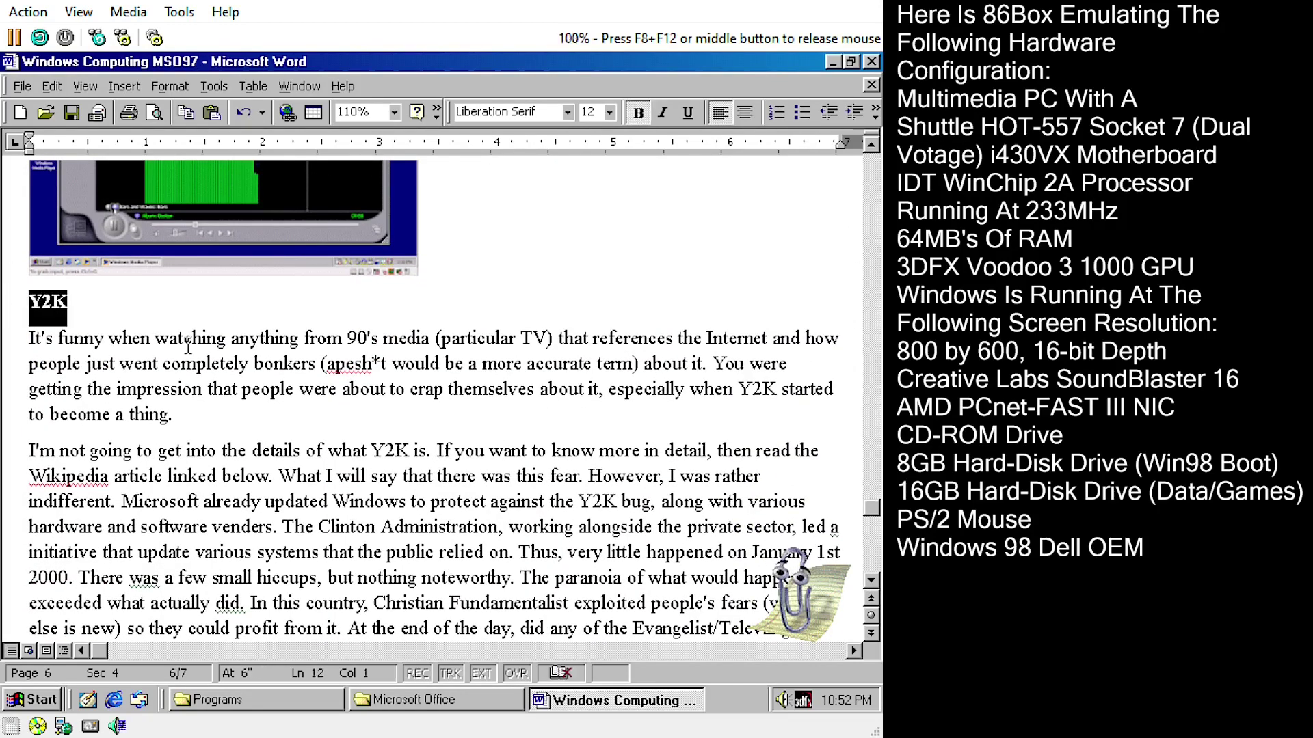
scroll(869, 600, down, 3)
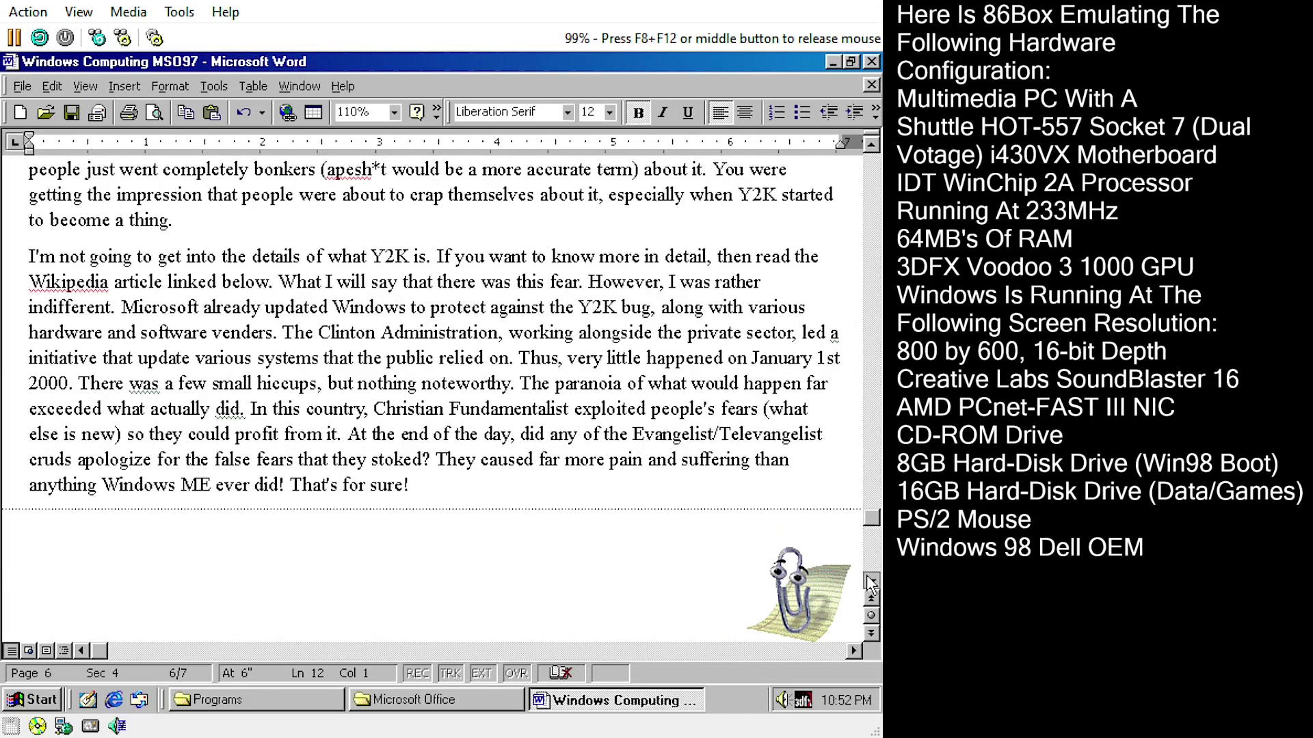
scroll(870, 583, down, 2)
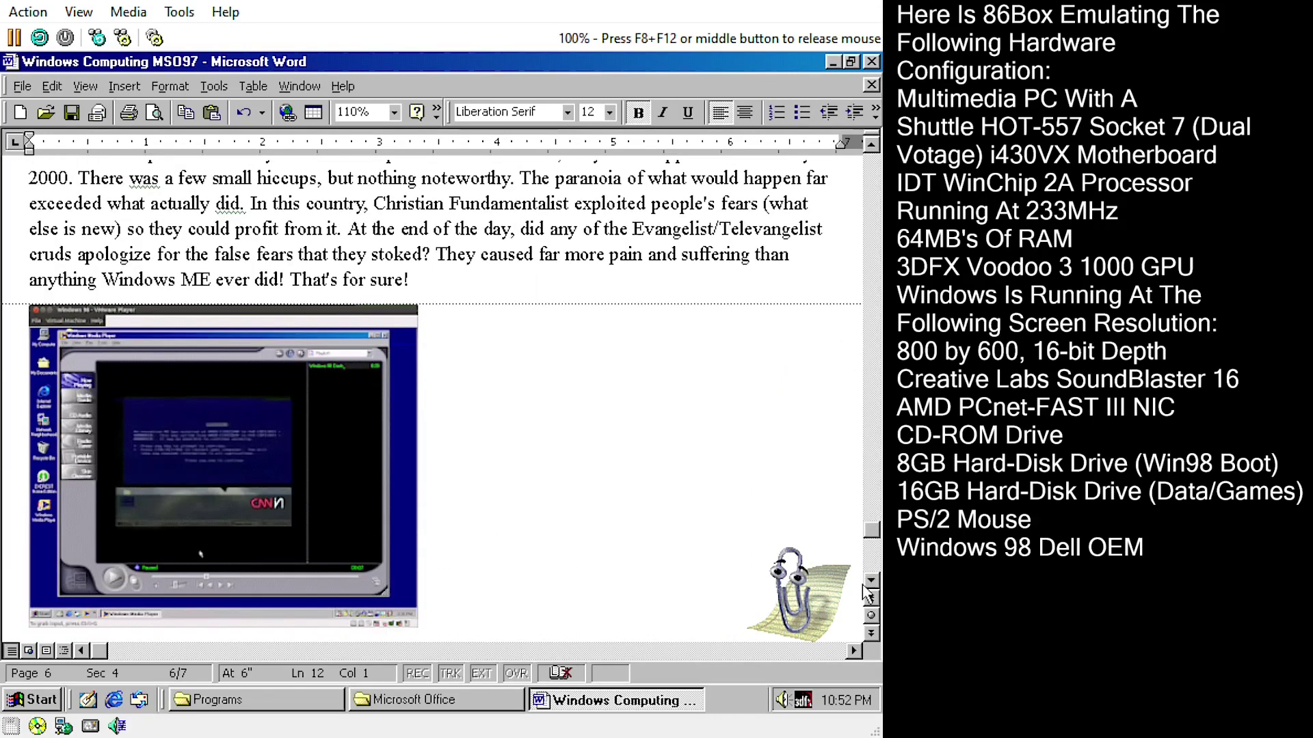
Switch the document to Print Layout view and clear the selection on the Y2K heading
click(124, 86)
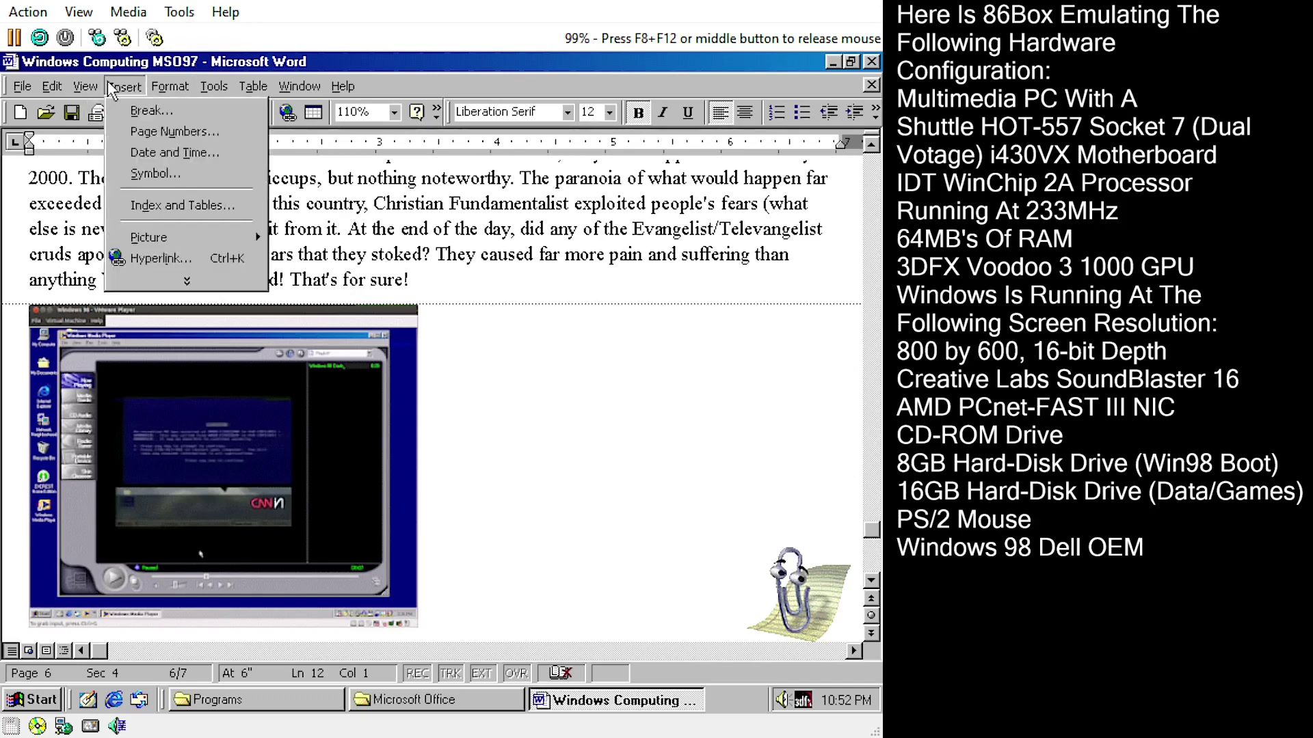
click(118, 152)
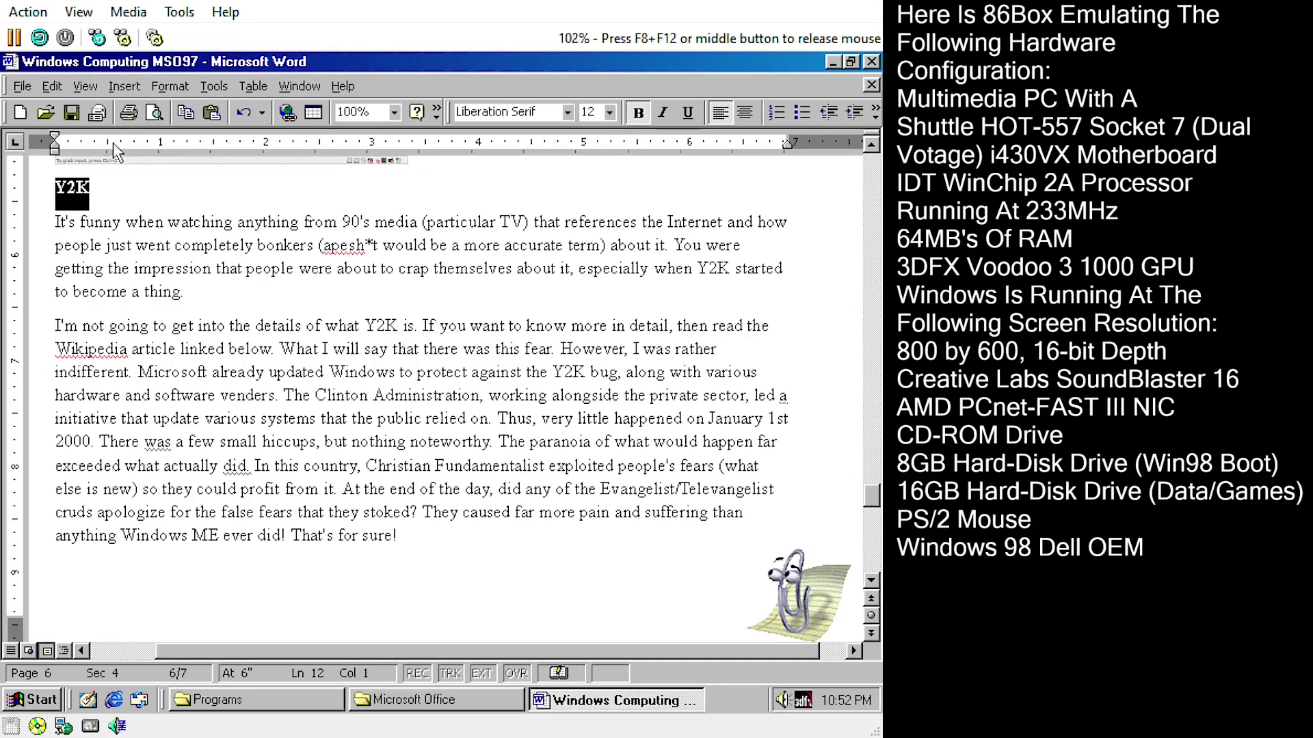
click(812, 419)
click(871, 580)
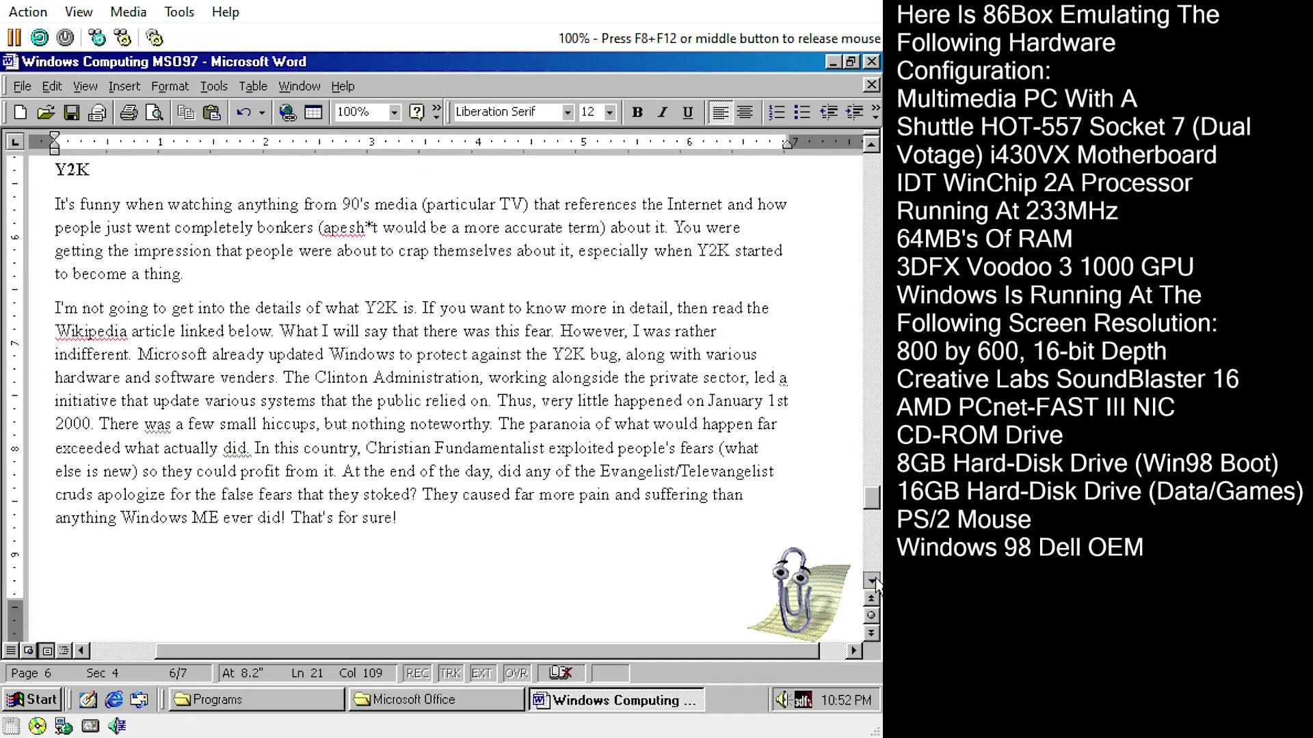
Return to the start of the article and set the document zoom to 75%
drag(871, 531, 871, 162)
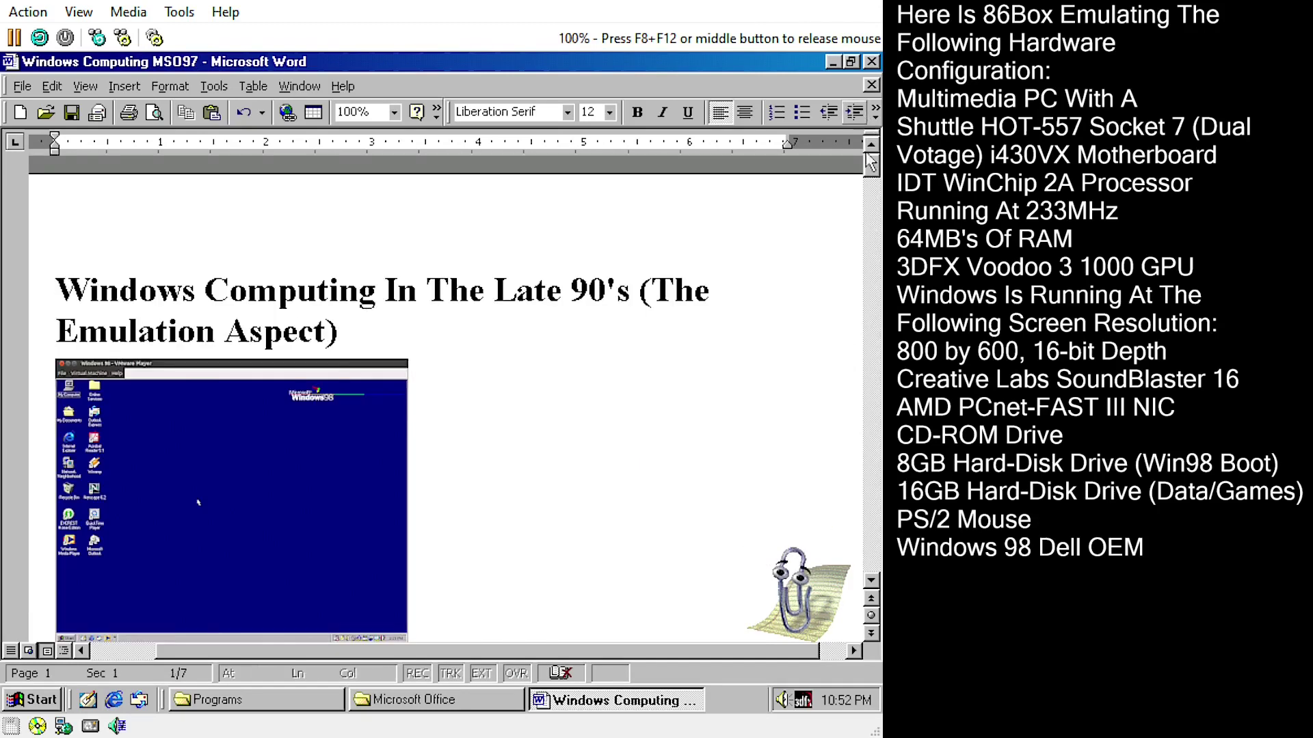
click(136, 87)
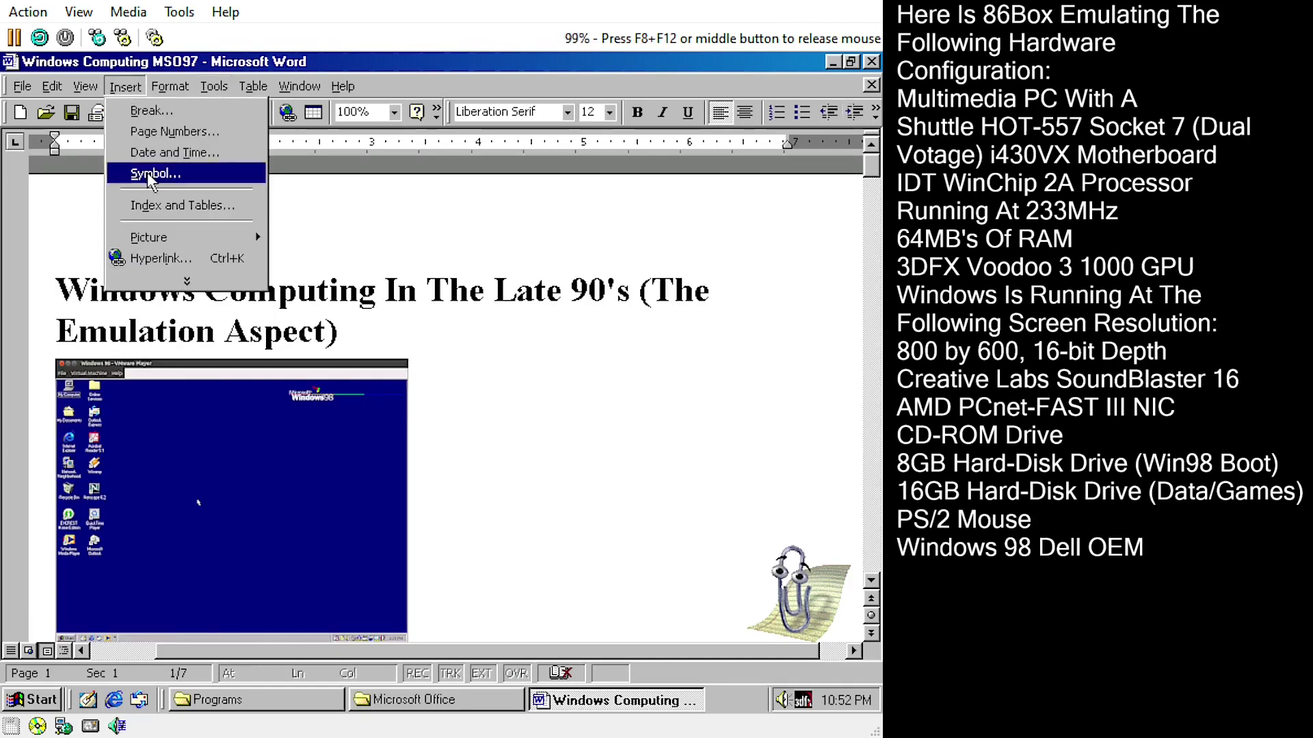
mouse_move(86, 86)
click(115, 249)
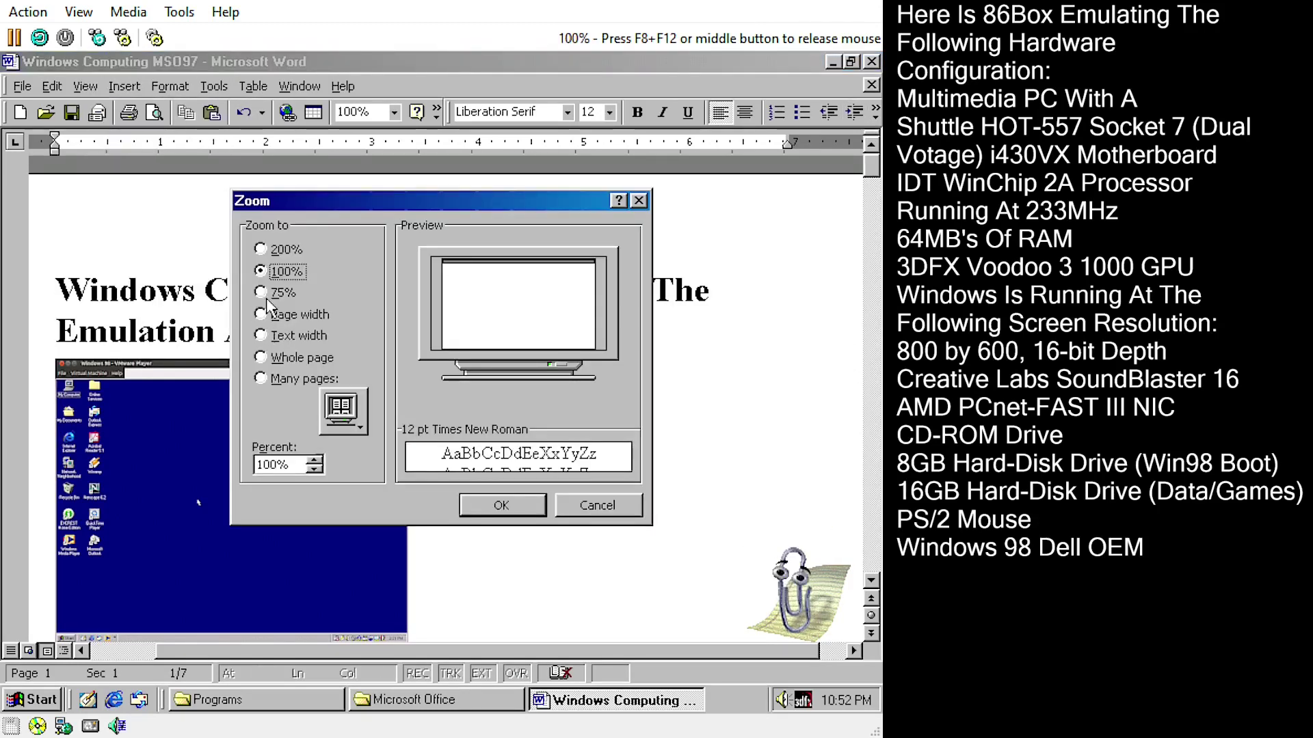
click(261, 292)
click(263, 315)
click(260, 292)
click(472, 503)
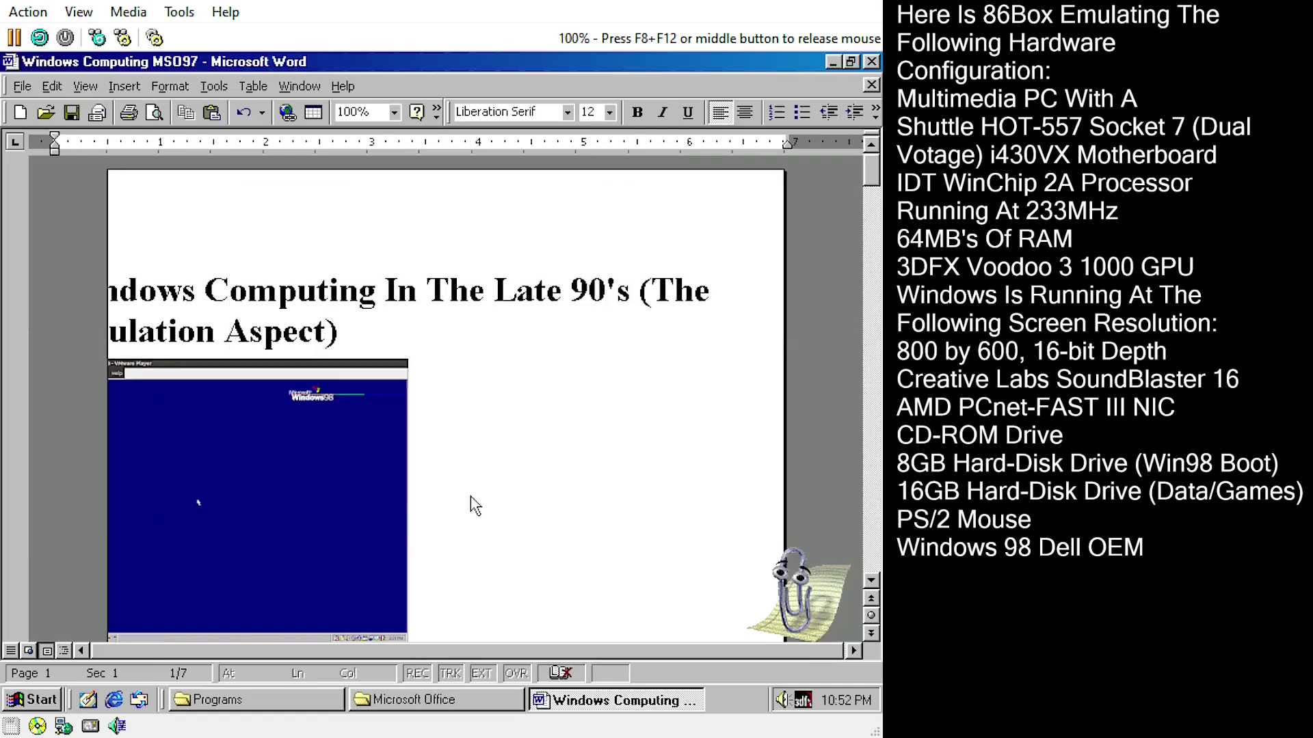
Try hiding the ruler, and turn it back on
click(85, 87)
click(119, 231)
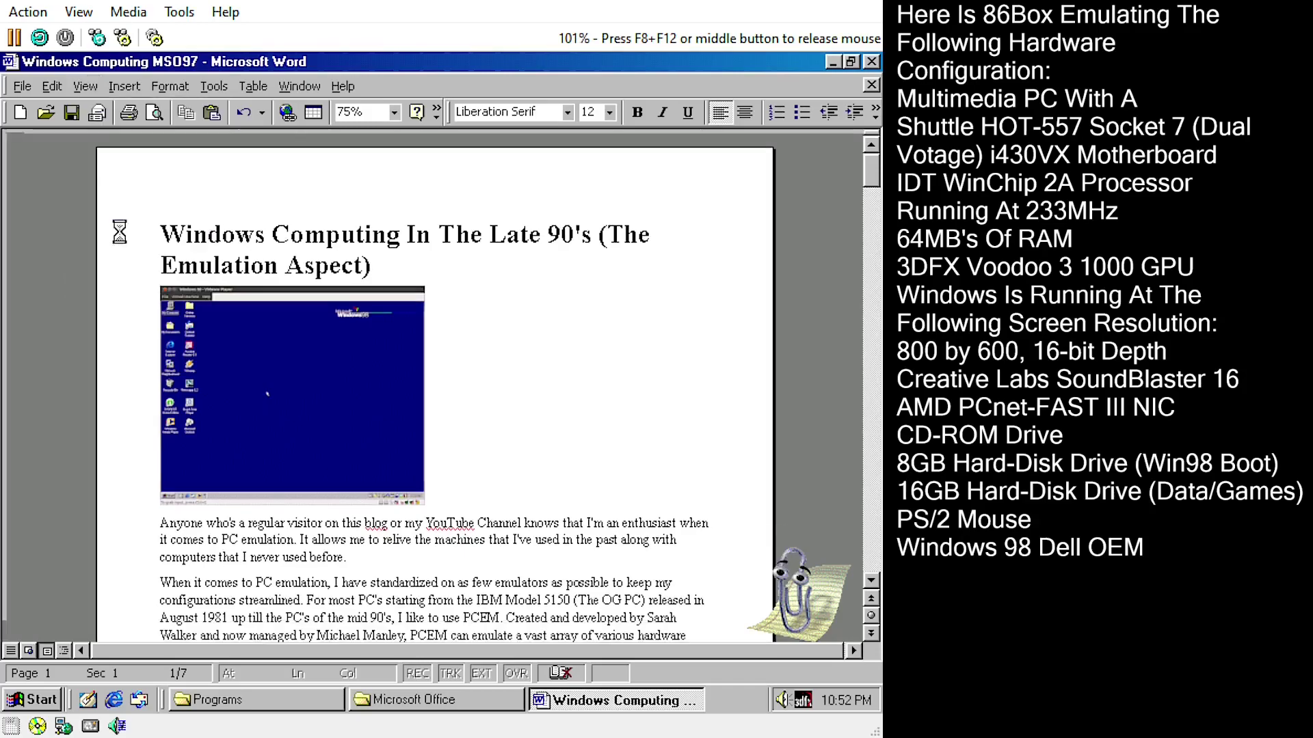
click(96, 87)
click(109, 209)
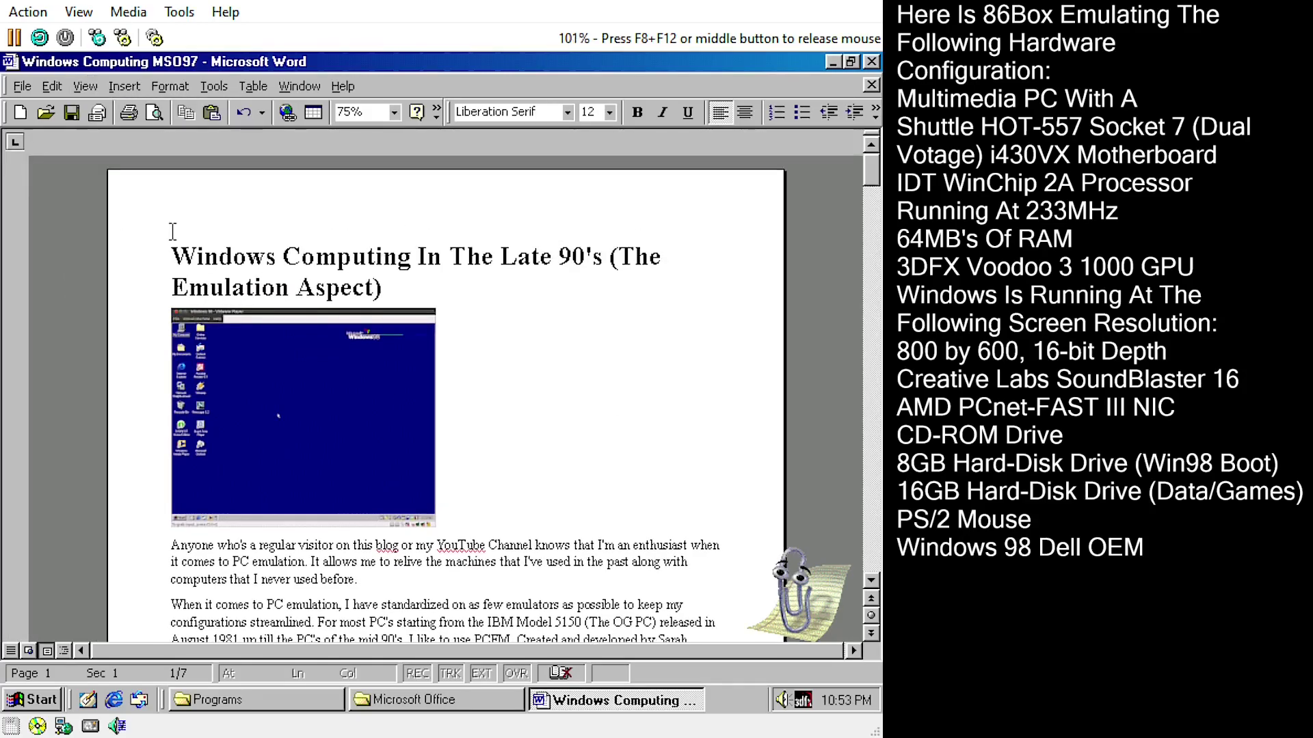
Make the "Conclusion" heading at the end of the first article bold
click(618, 569)
scroll(871, 585, down, 20)
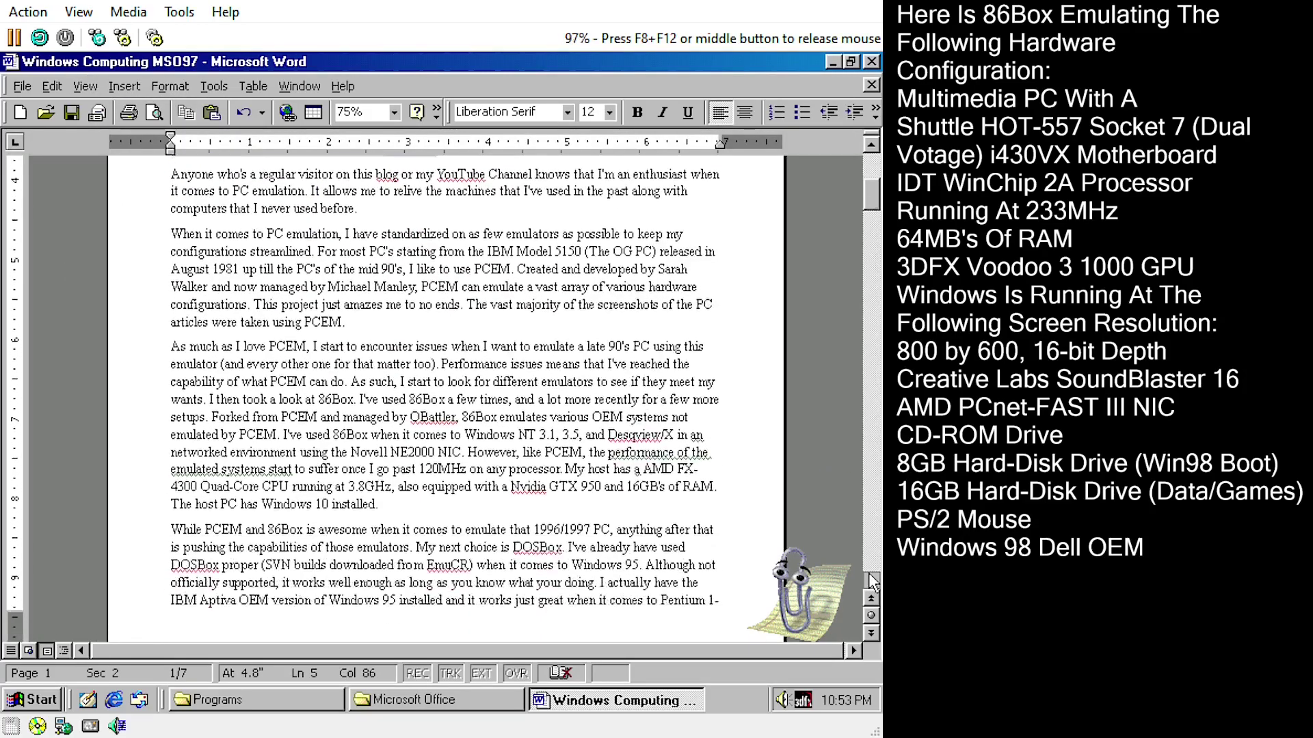
scroll(872, 581, down, 20)
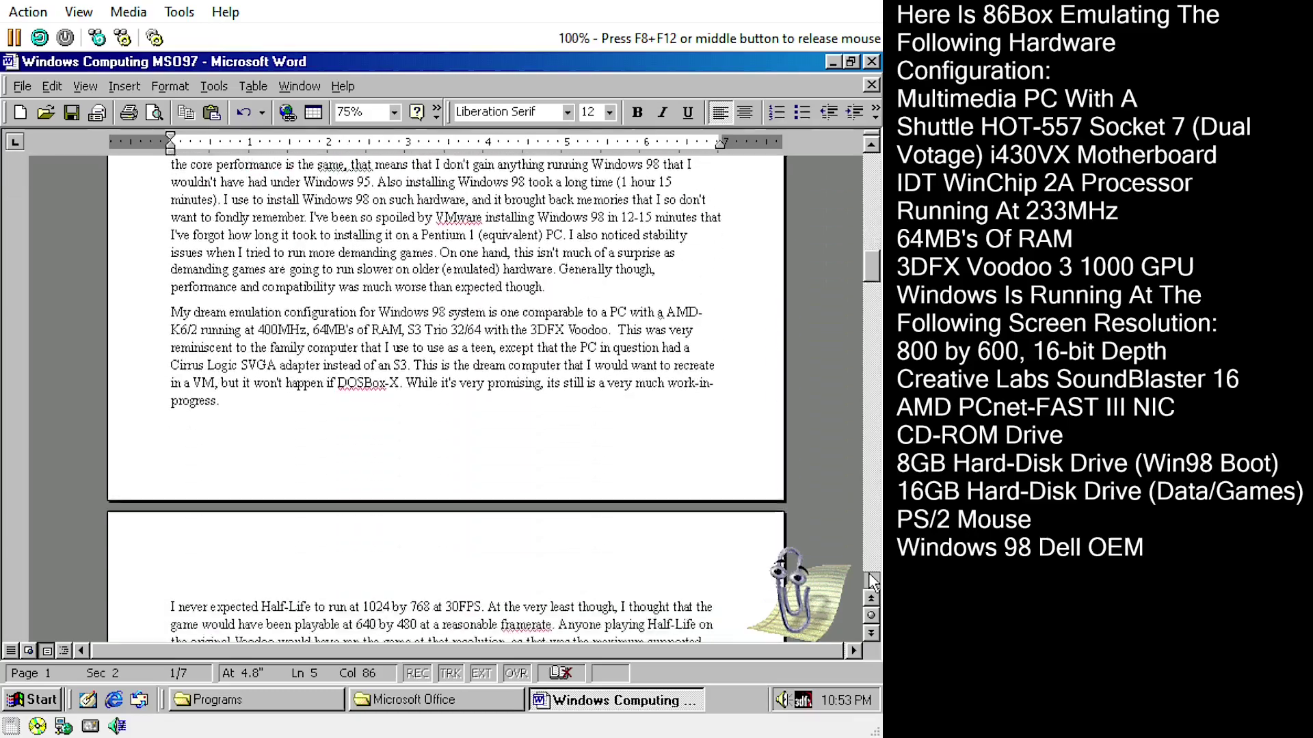
scroll(872, 581, down, 20)
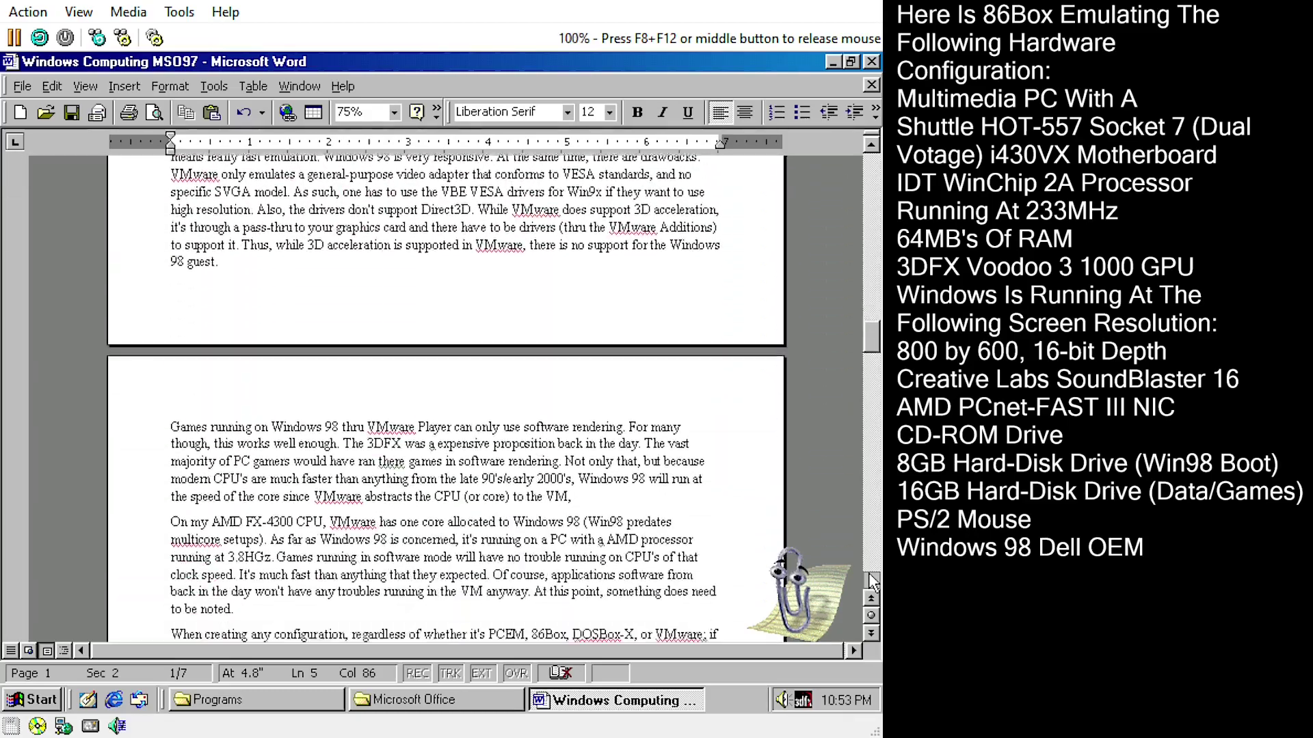
scroll(873, 581, down, 5)
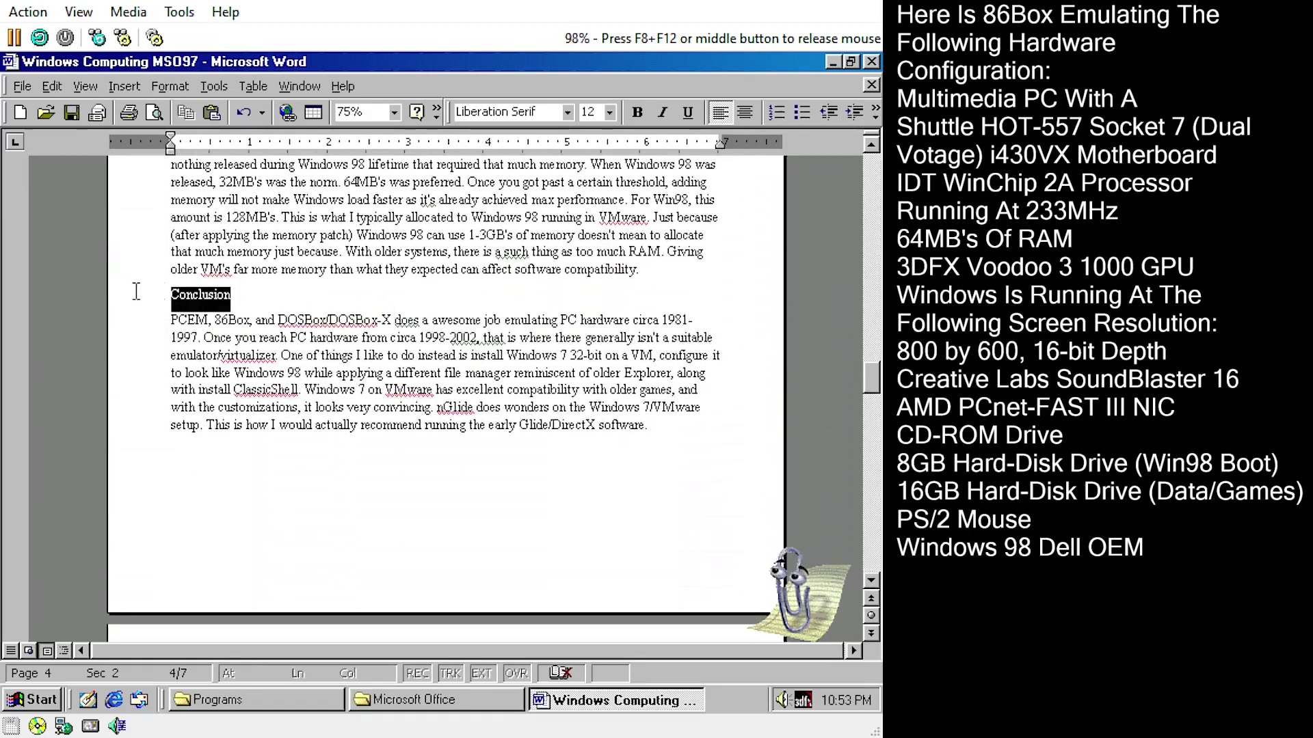
scroll(872, 581, down, 15)
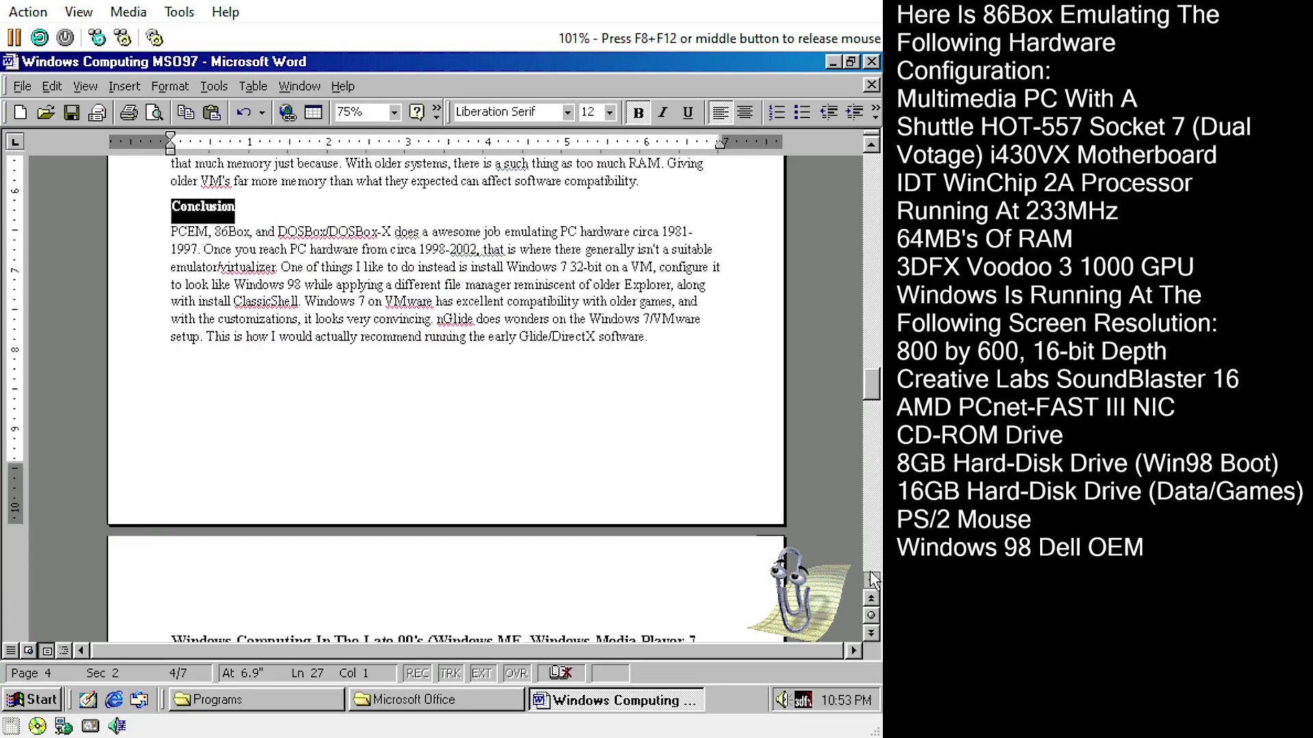
Save the document under the new name "Windows Computing MSO972" in My Documents and close Word
scroll(872, 581, down, 15)
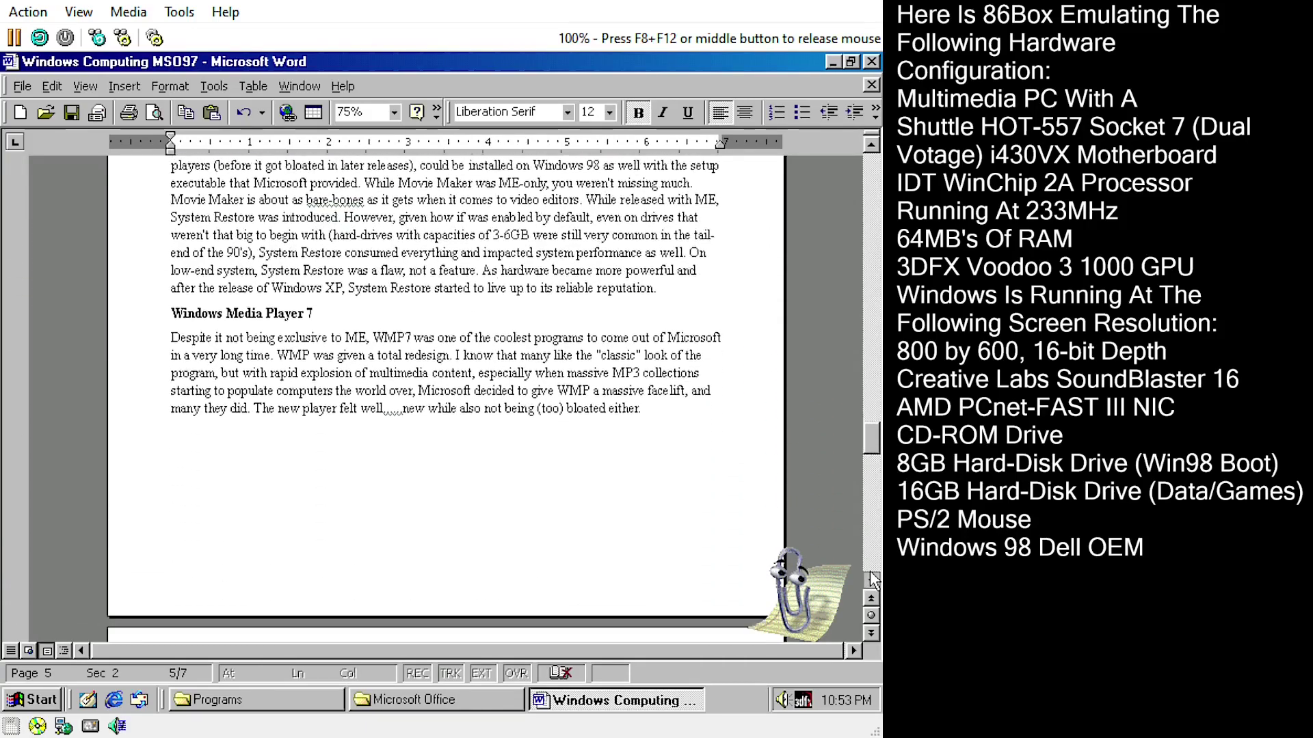
scroll(872, 580, down, 3)
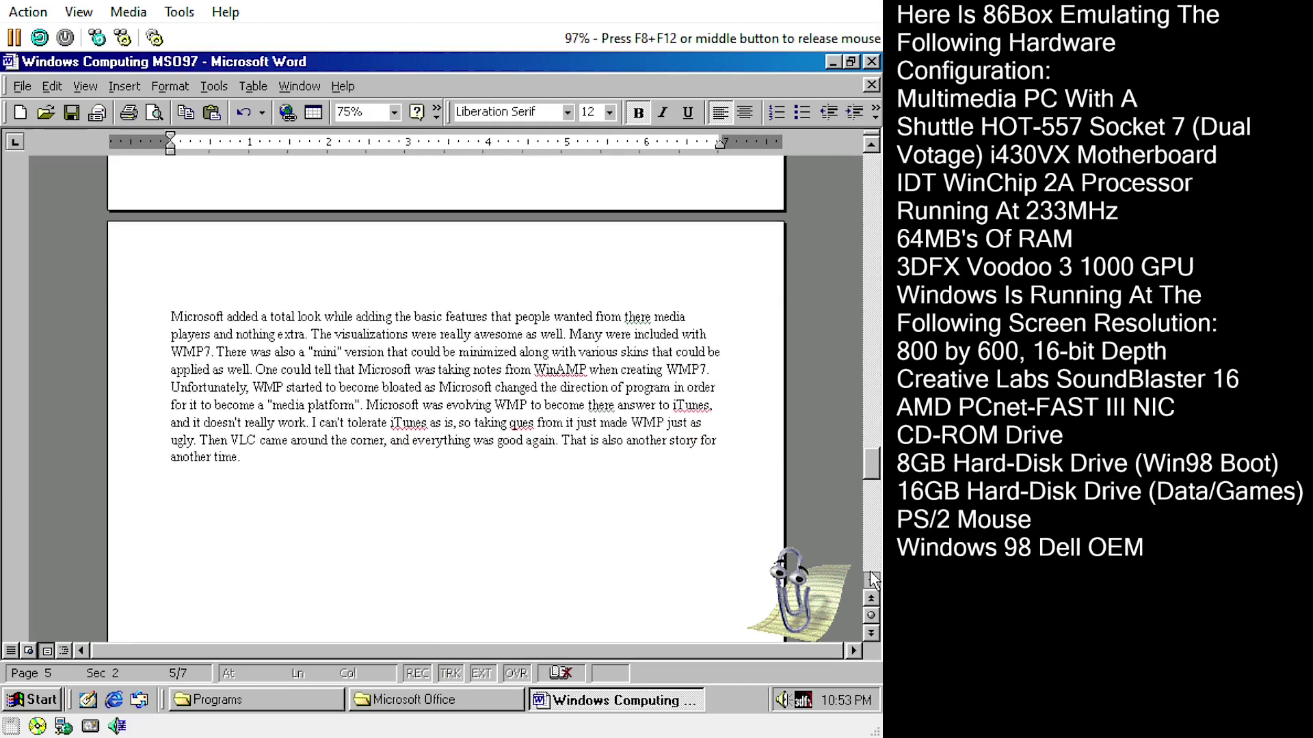
scroll(872, 580, down, 15)
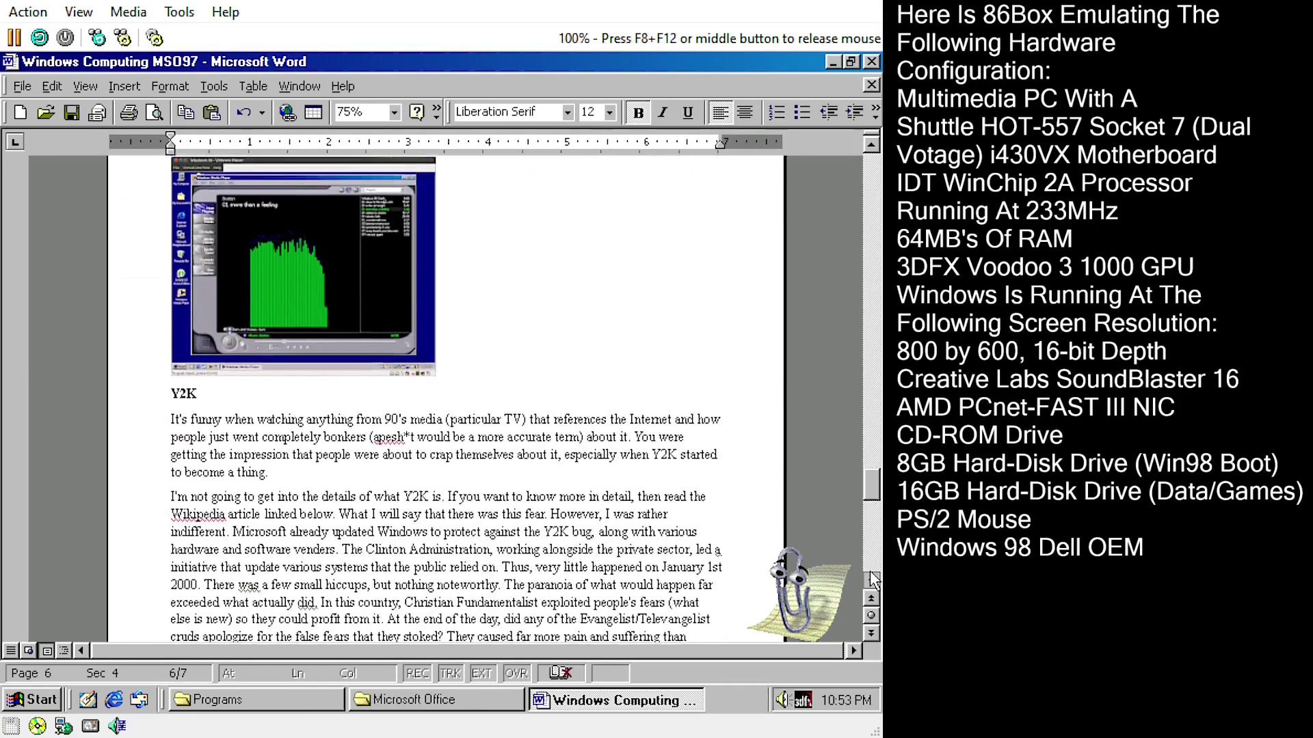
scroll(873, 580, down, 10)
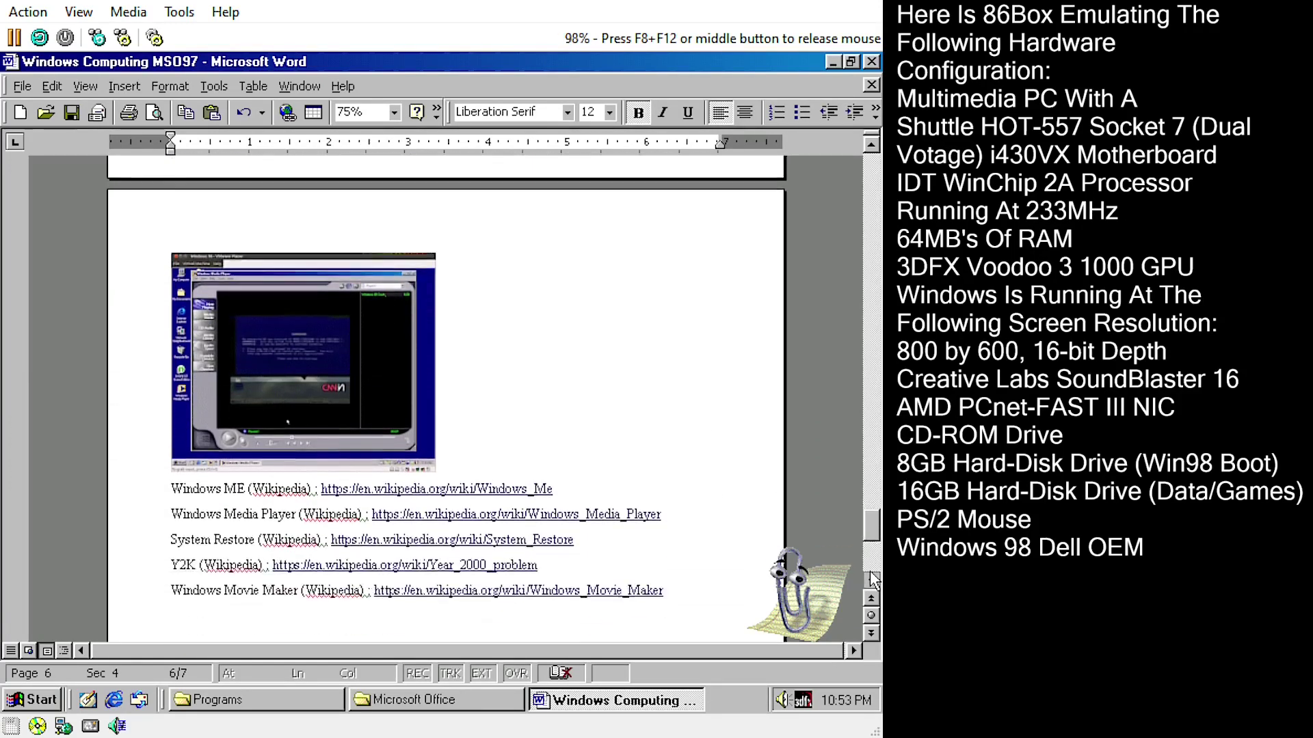
click(23, 86)
click(78, 208)
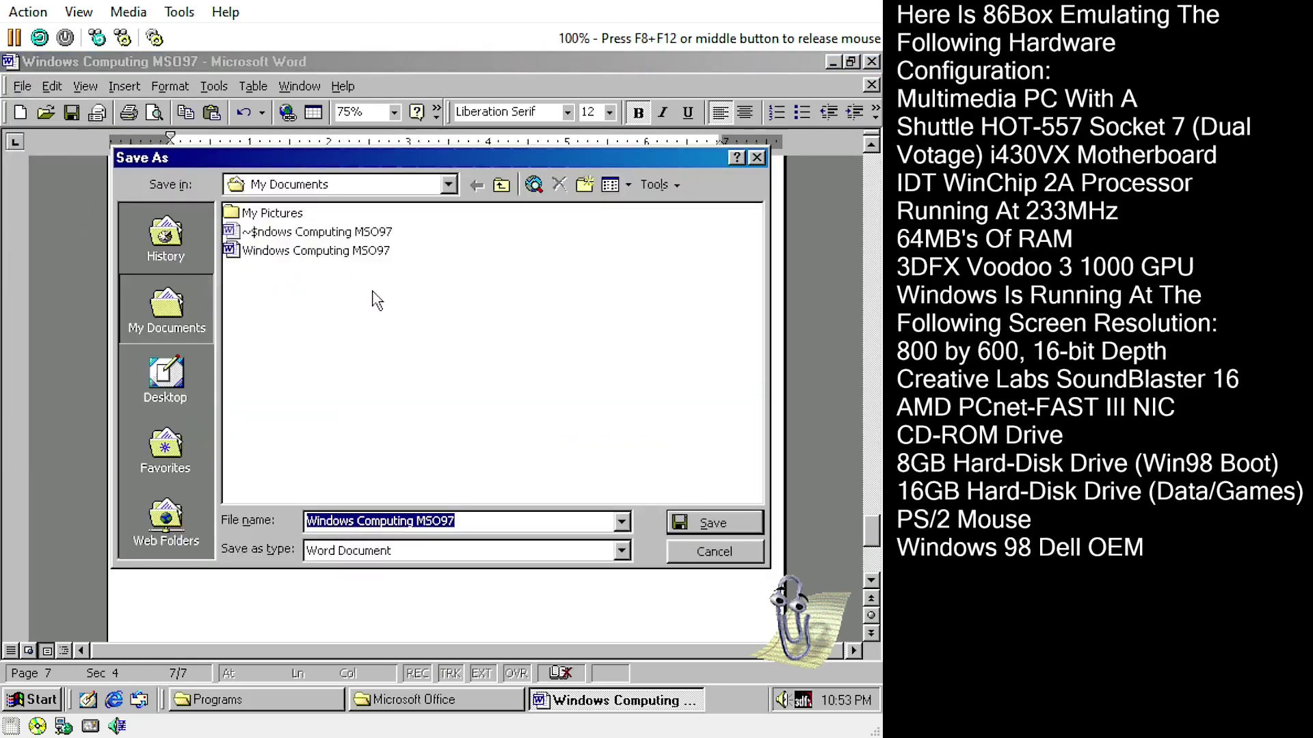
key(End)
text(2)
key(Return)
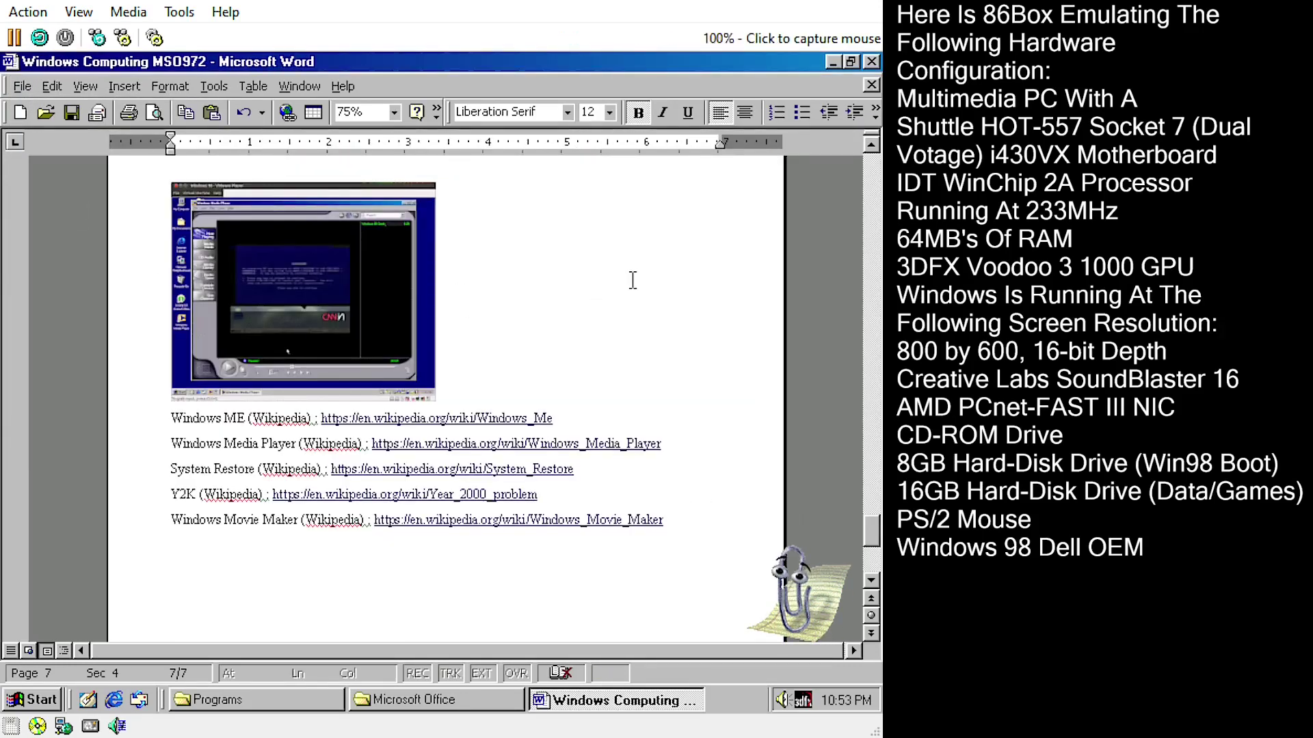
key(alt+F4)
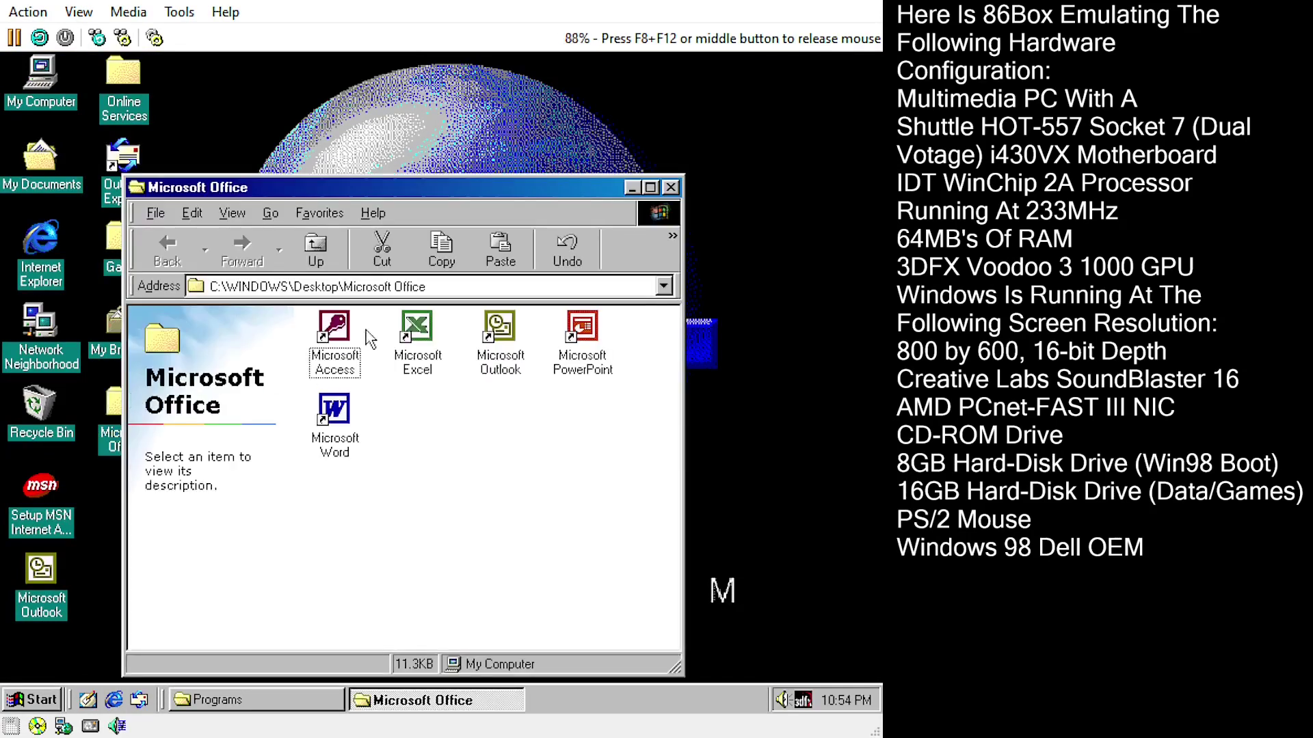
Switch to Microsoft Excel and open the Sales97 workbook from My Documents
double_click(420, 331)
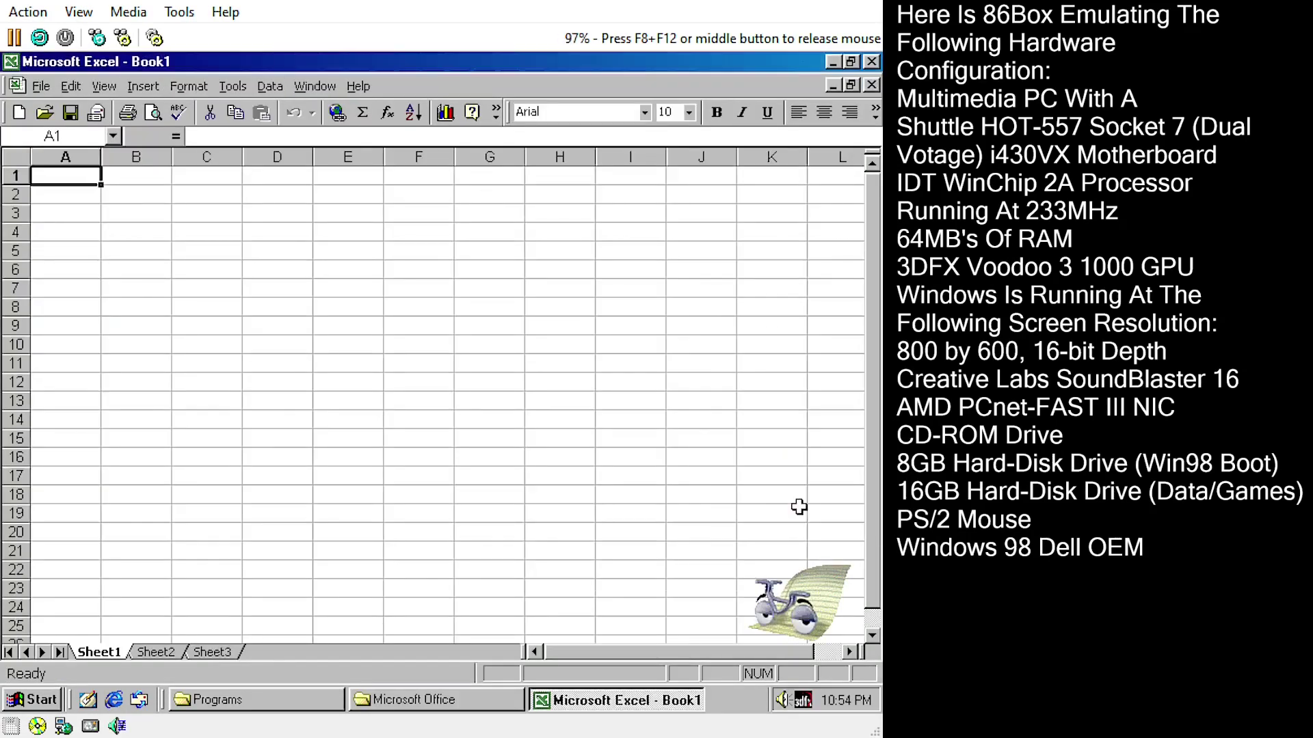
click(41, 87)
click(72, 131)
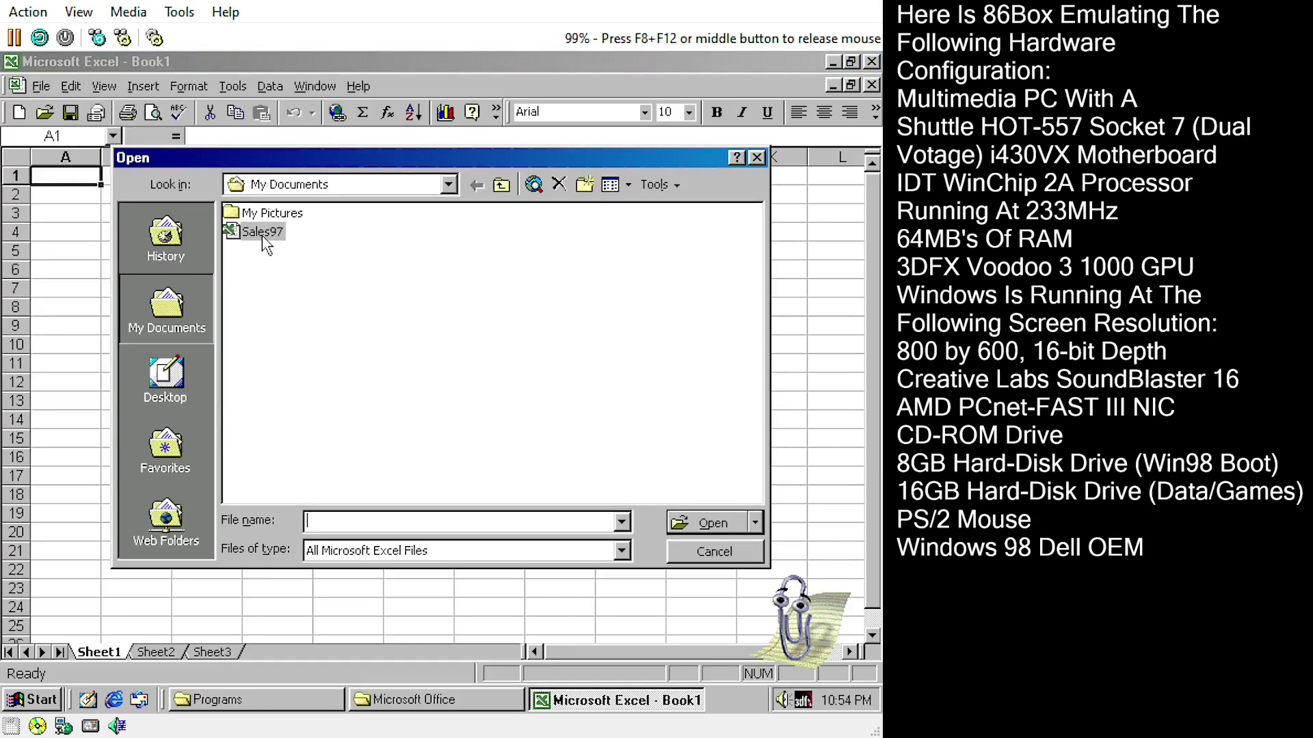
double_click(262, 239)
Start a non-exploded 3-D pie chart of the Q1 sales by city from A2:B10, with the series in columns
drag(92, 188, 189, 336)
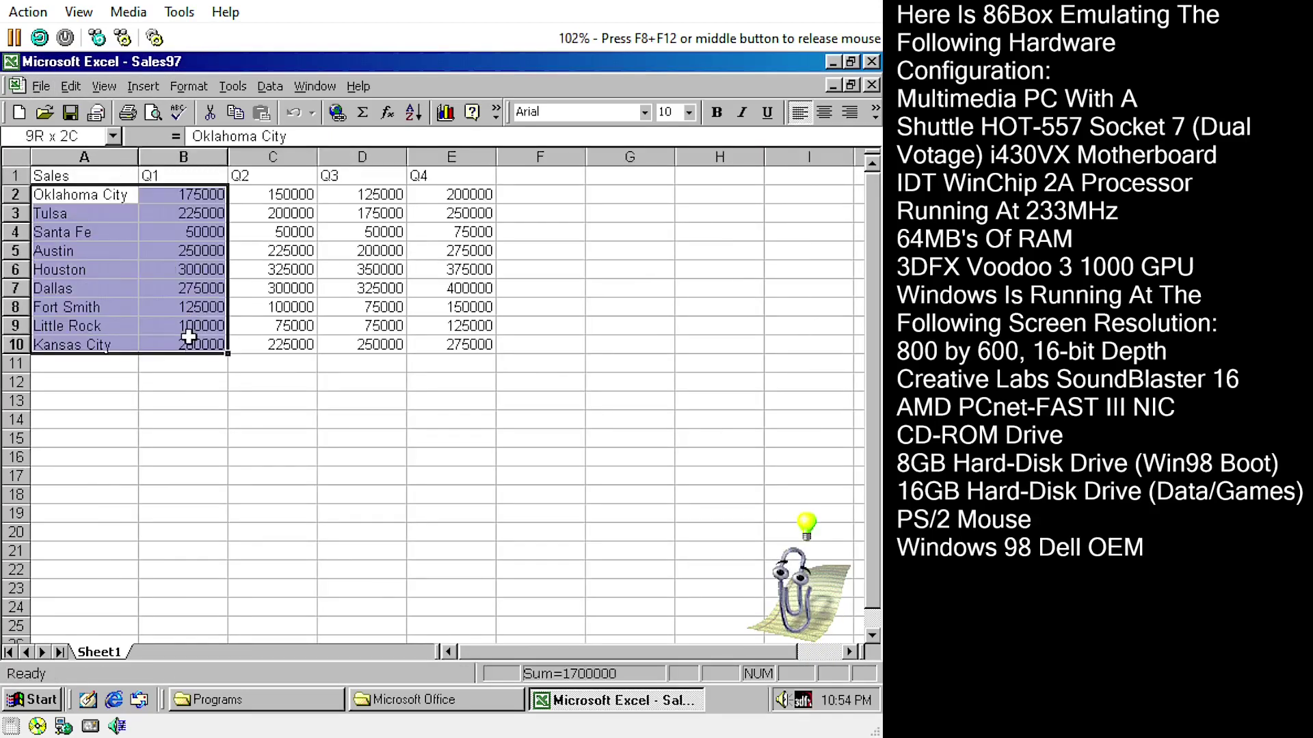
click(445, 112)
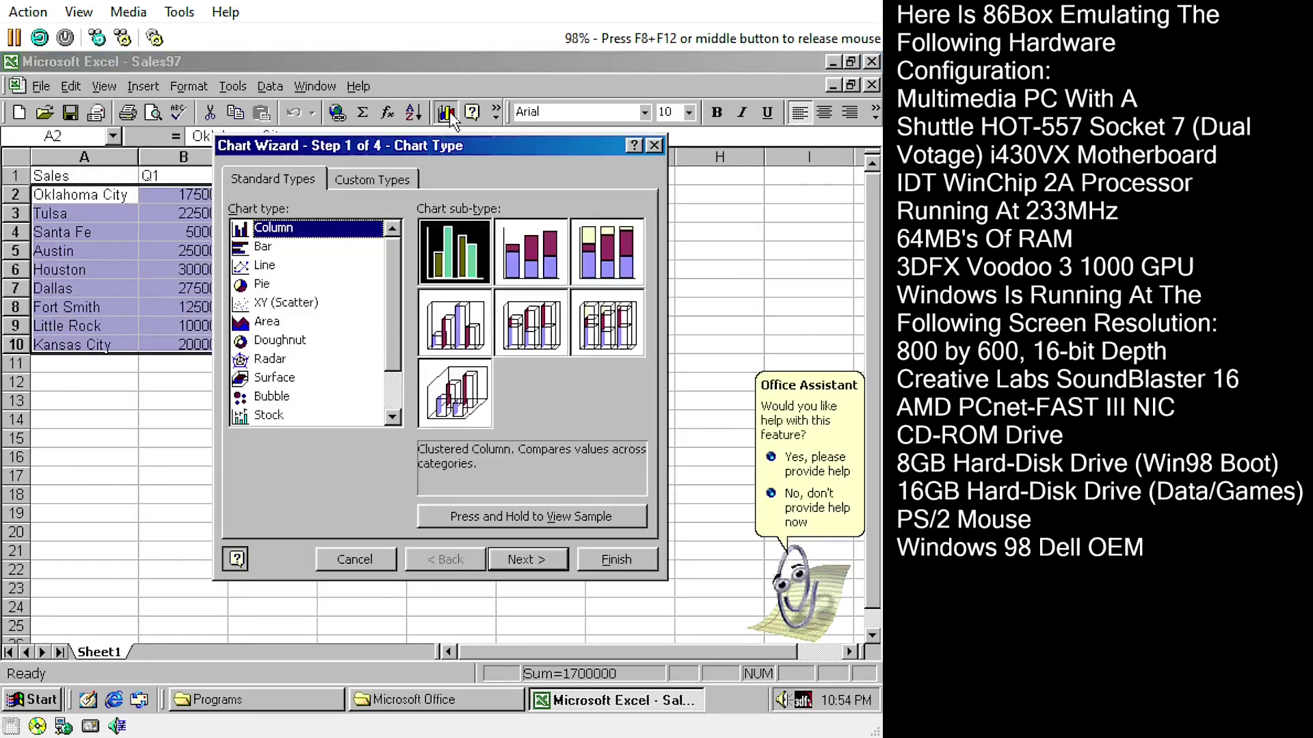
click(801, 509)
click(313, 286)
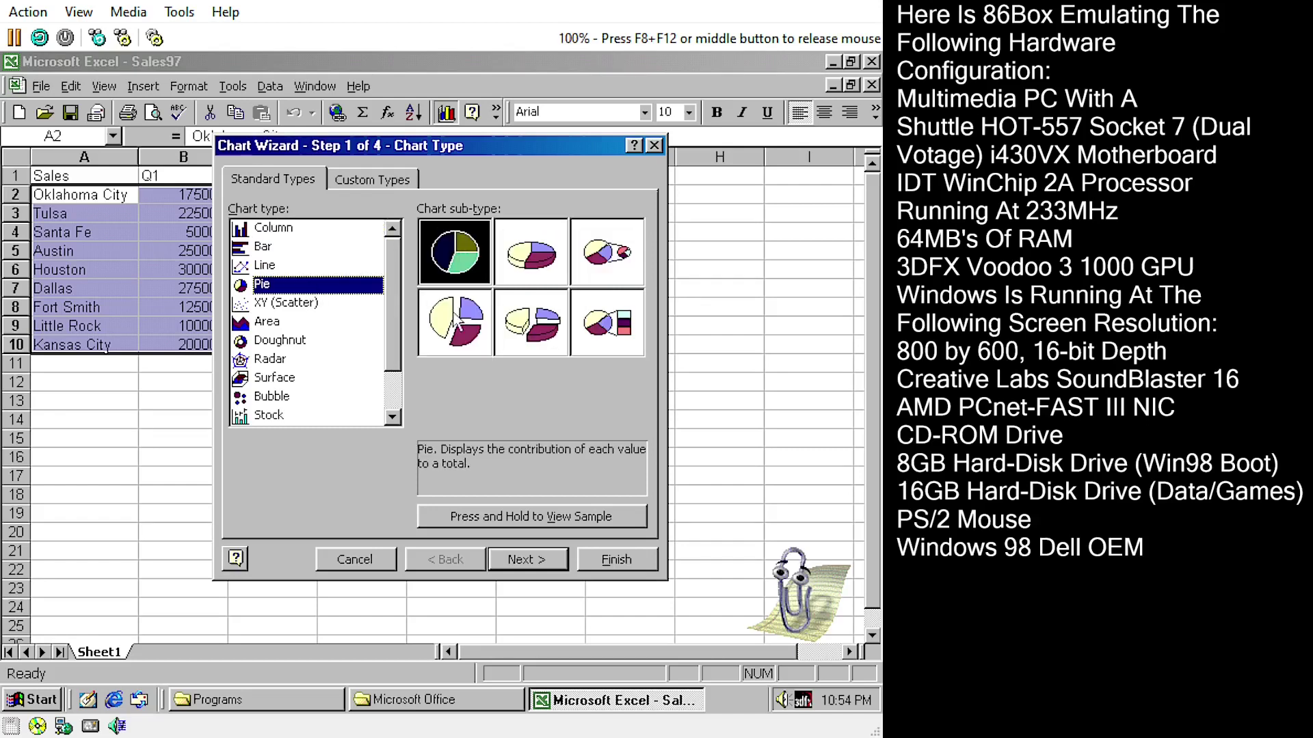
click(562, 320)
click(529, 277)
click(526, 560)
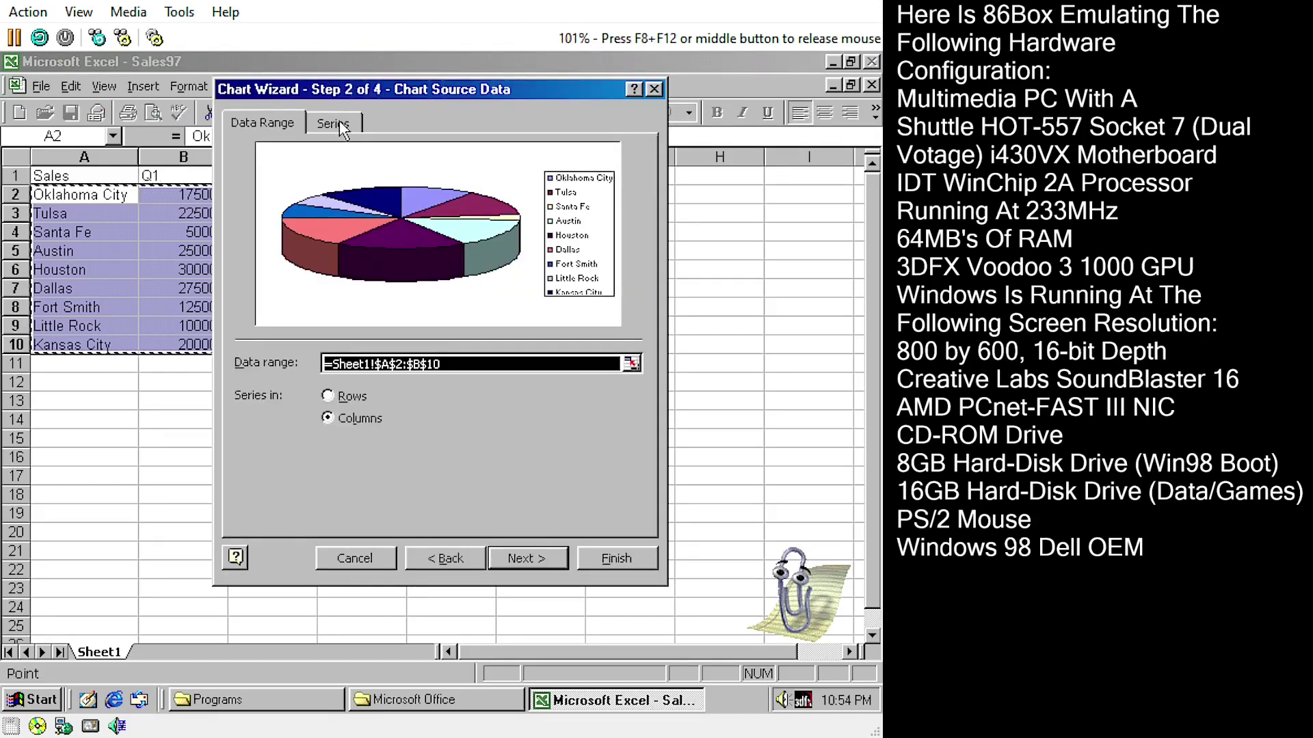
click(342, 128)
click(530, 560)
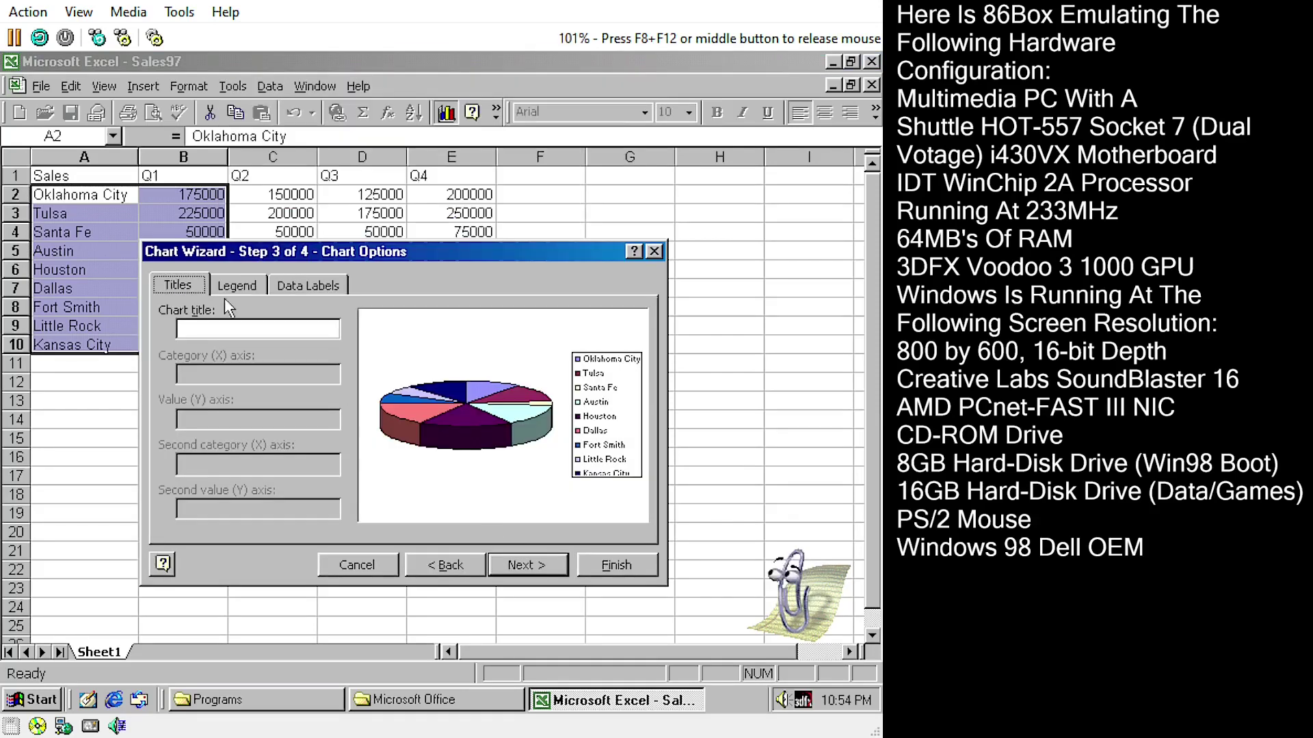
Label the pie slices with label and percent, remove the legend, and finish the chart on Sheet1
click(237, 286)
click(308, 286)
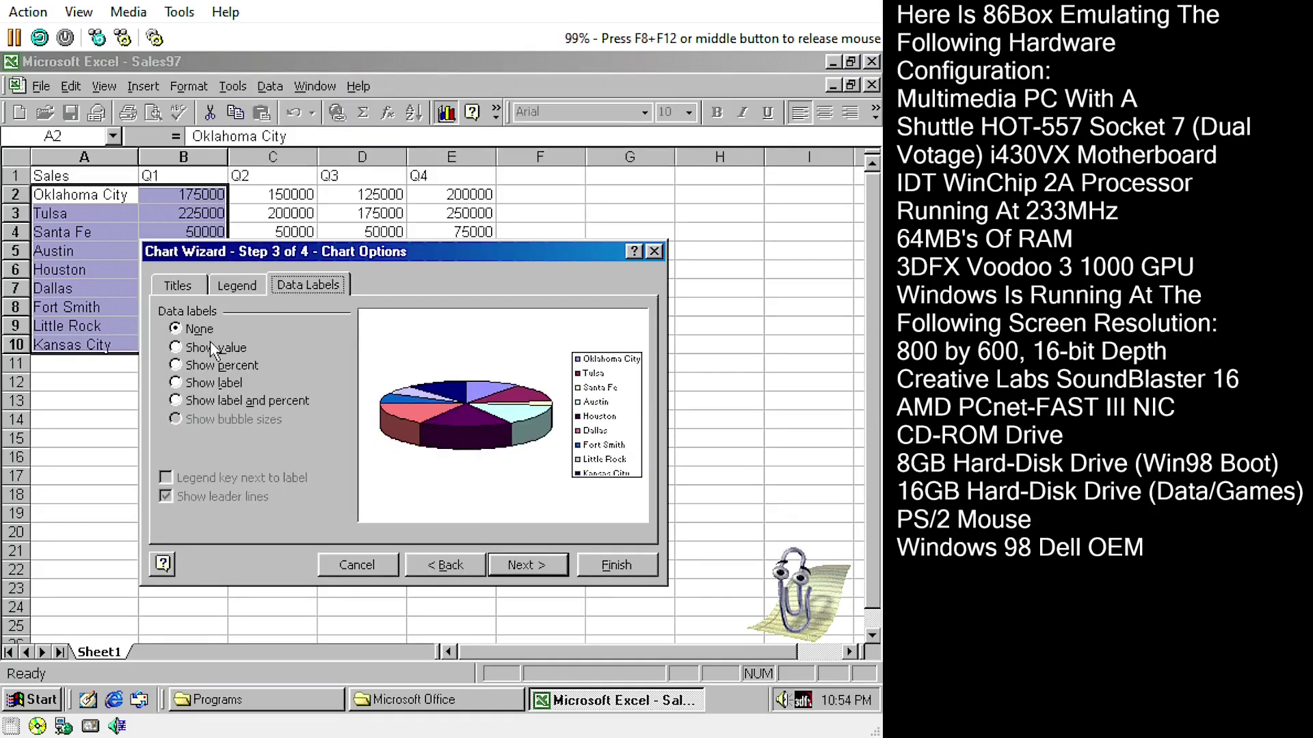
click(205, 347)
click(191, 402)
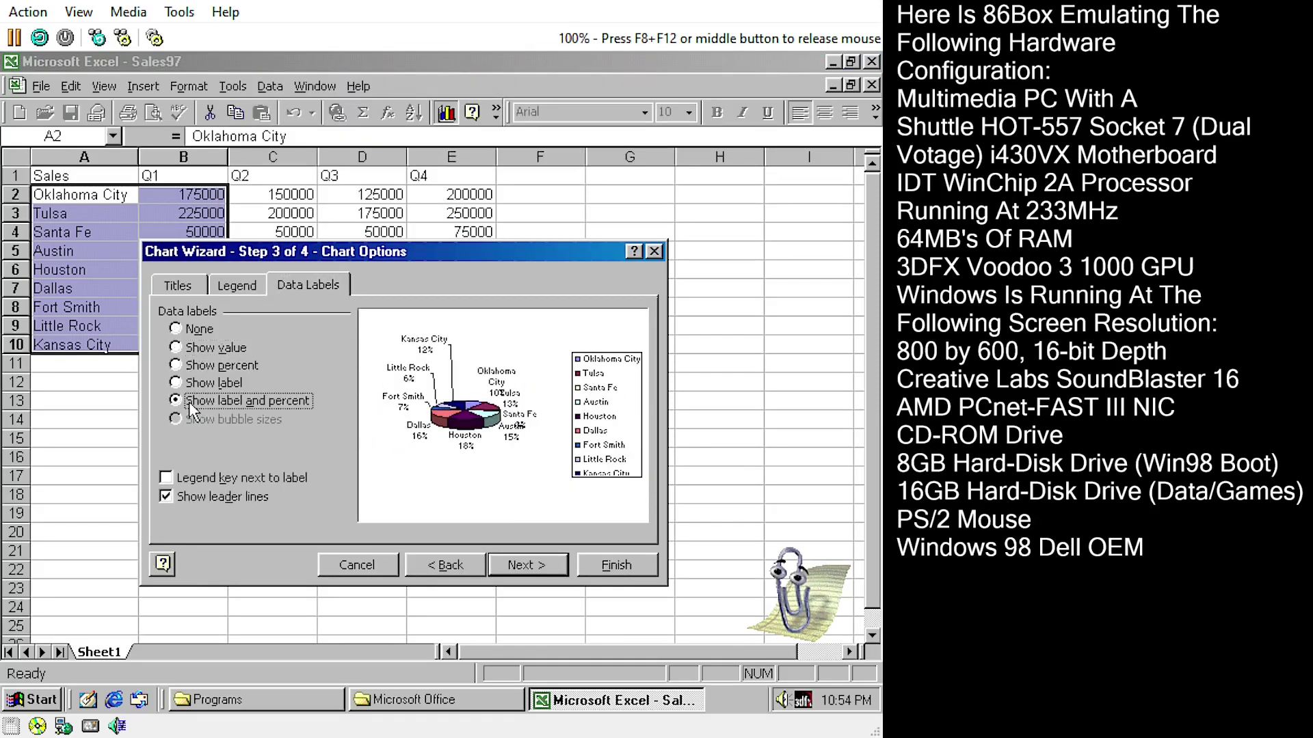
click(233, 287)
click(196, 318)
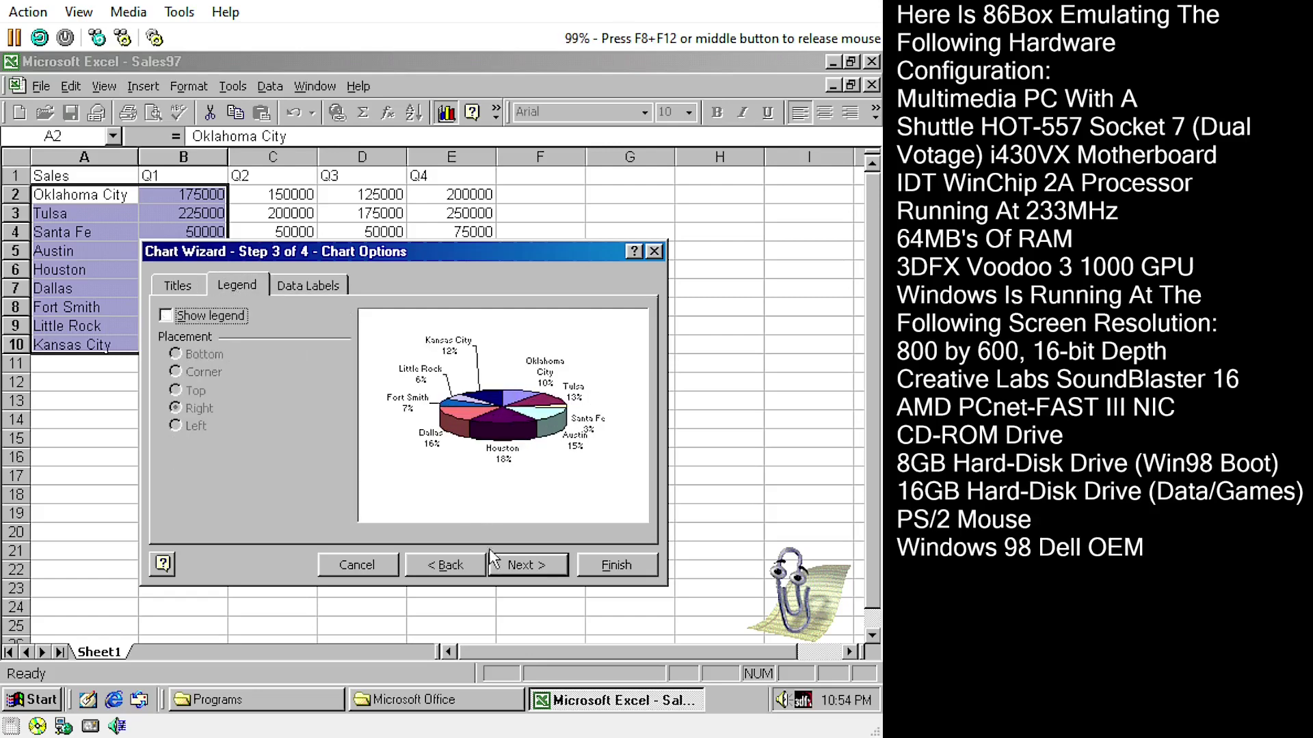
click(530, 566)
click(616, 483)
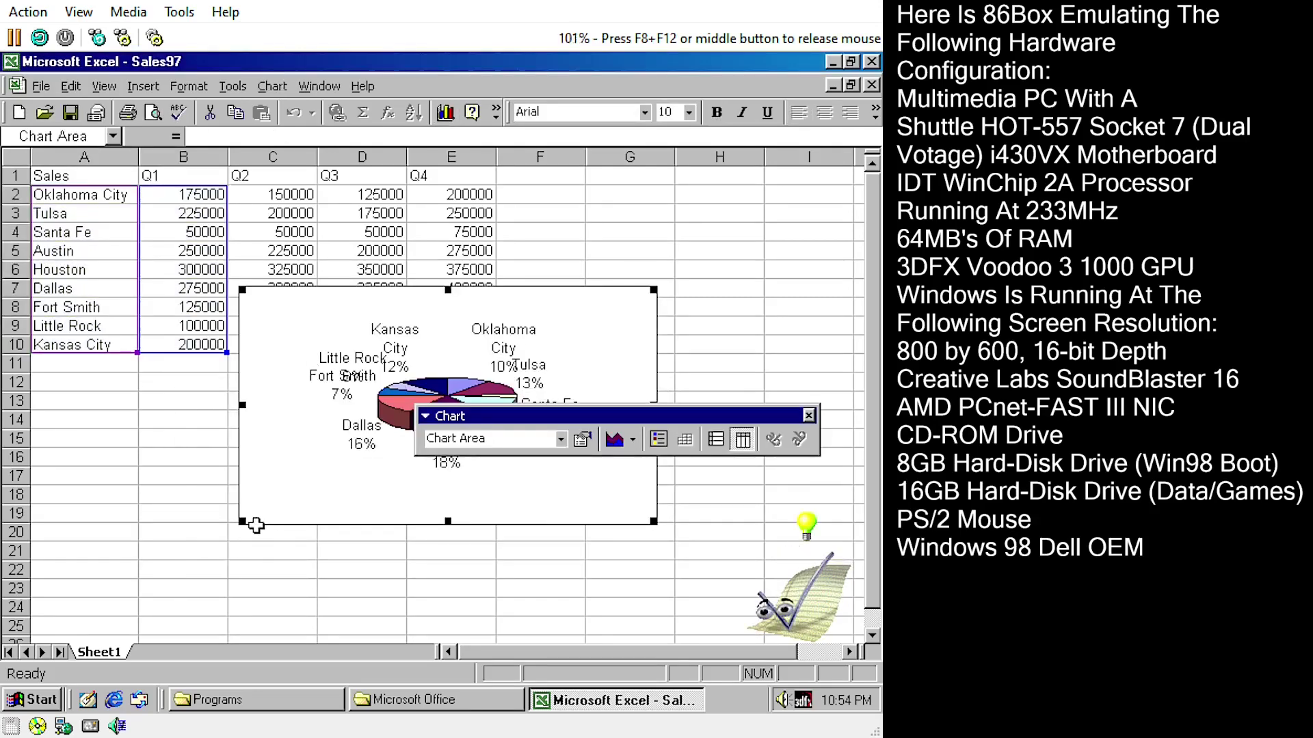
Resize the pie chart so it sits below the sales table, spanning about rows 11 to 24 and columns A to E
drag(243, 521, 60, 618)
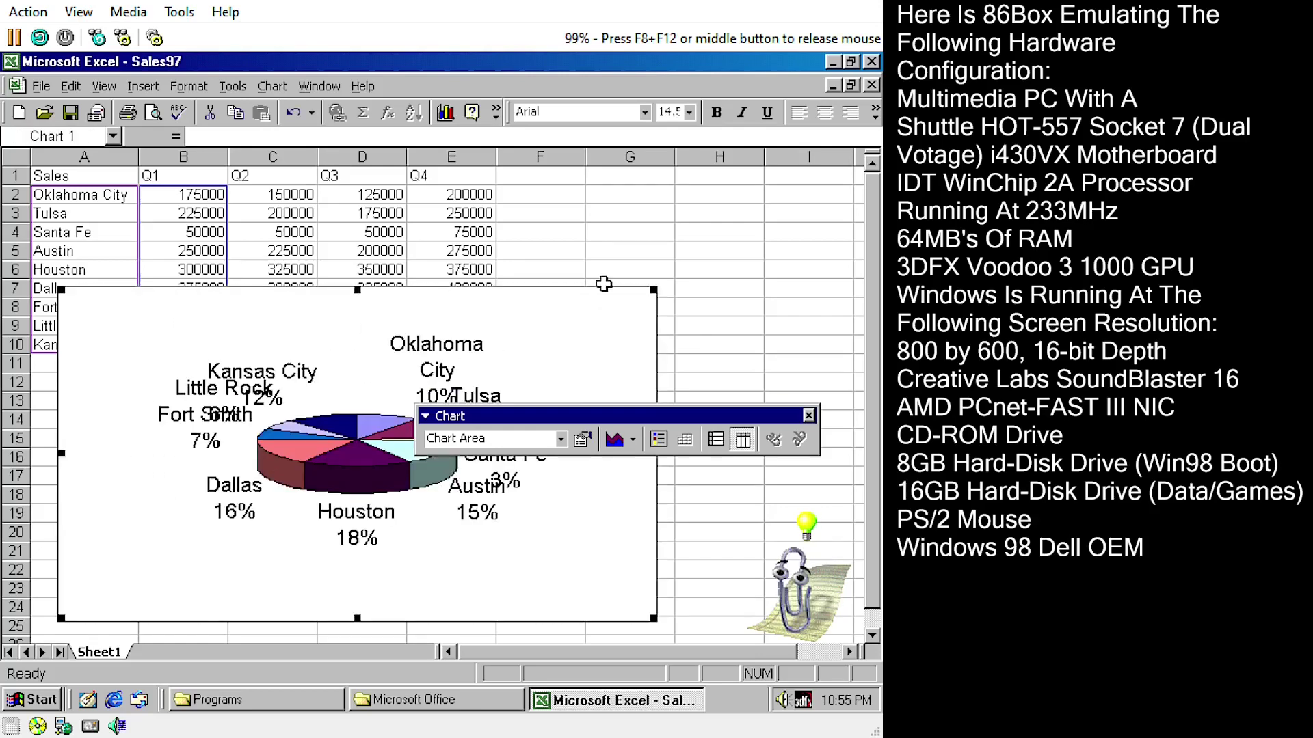
drag(653, 291, 481, 374)
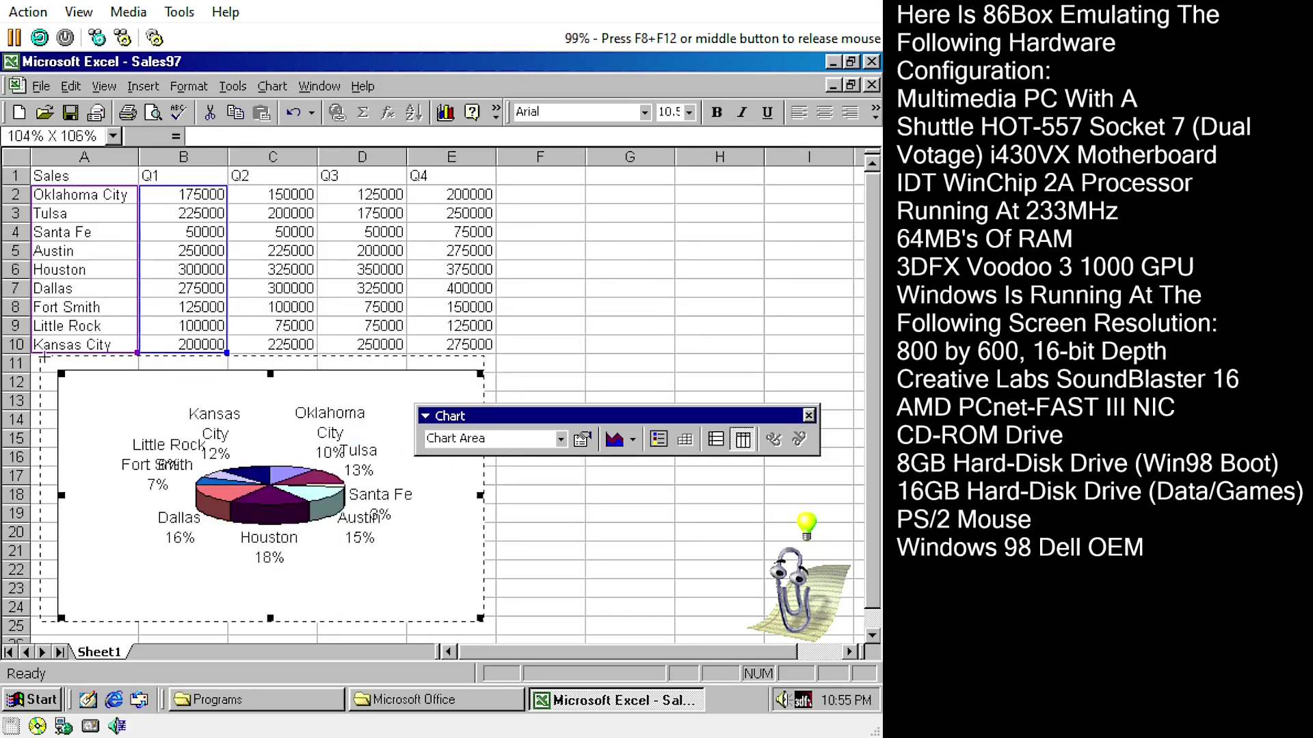
drag(42, 357, 41, 359)
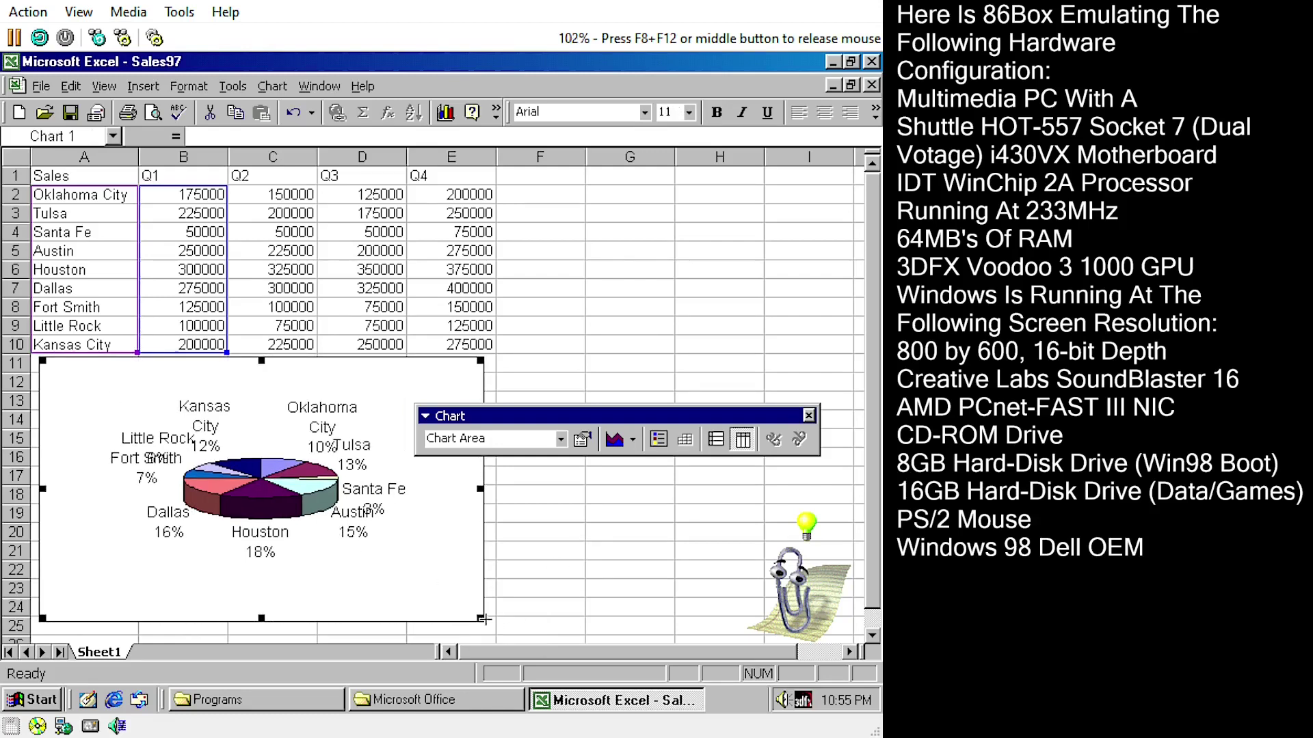
Enlarge the Q1 pie chart below the sales table so it spans about rows 11 to 28 and columns A to F
drag(546, 636, 544, 643)
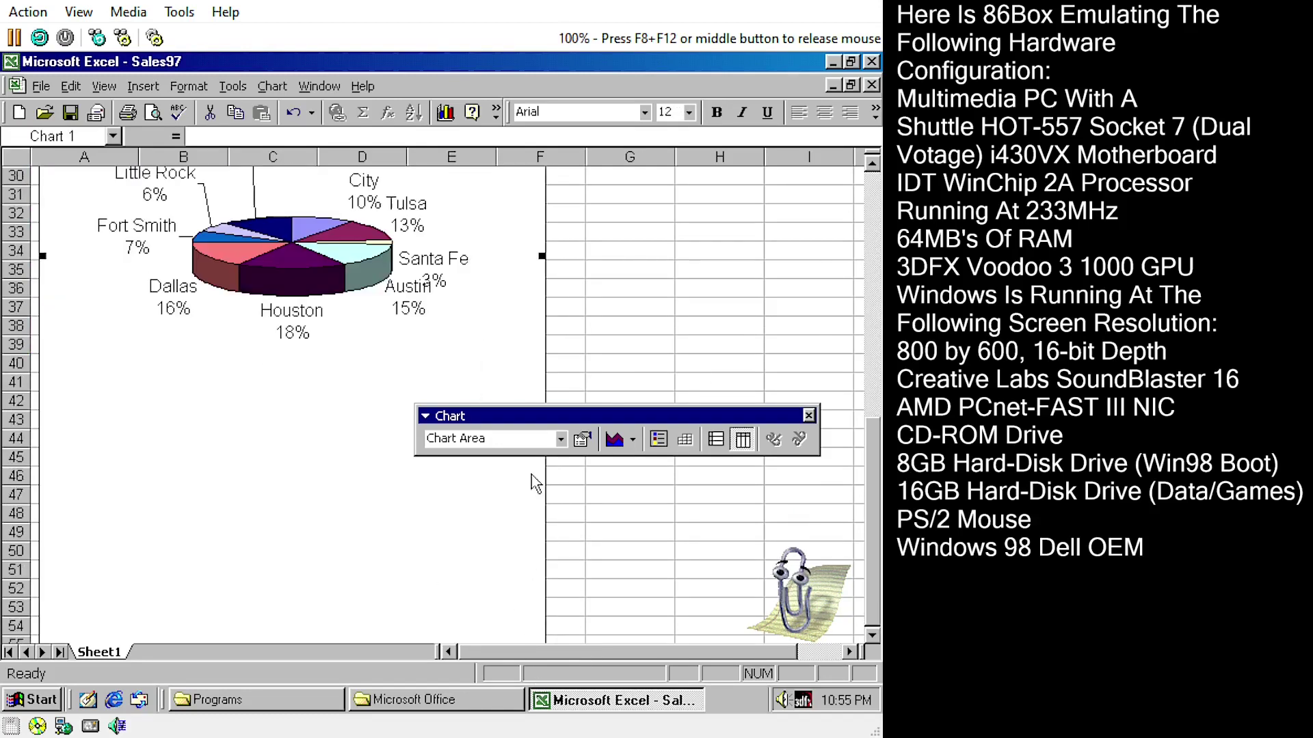
key(ctrl+z)
drag(295, 449, 295, 544)
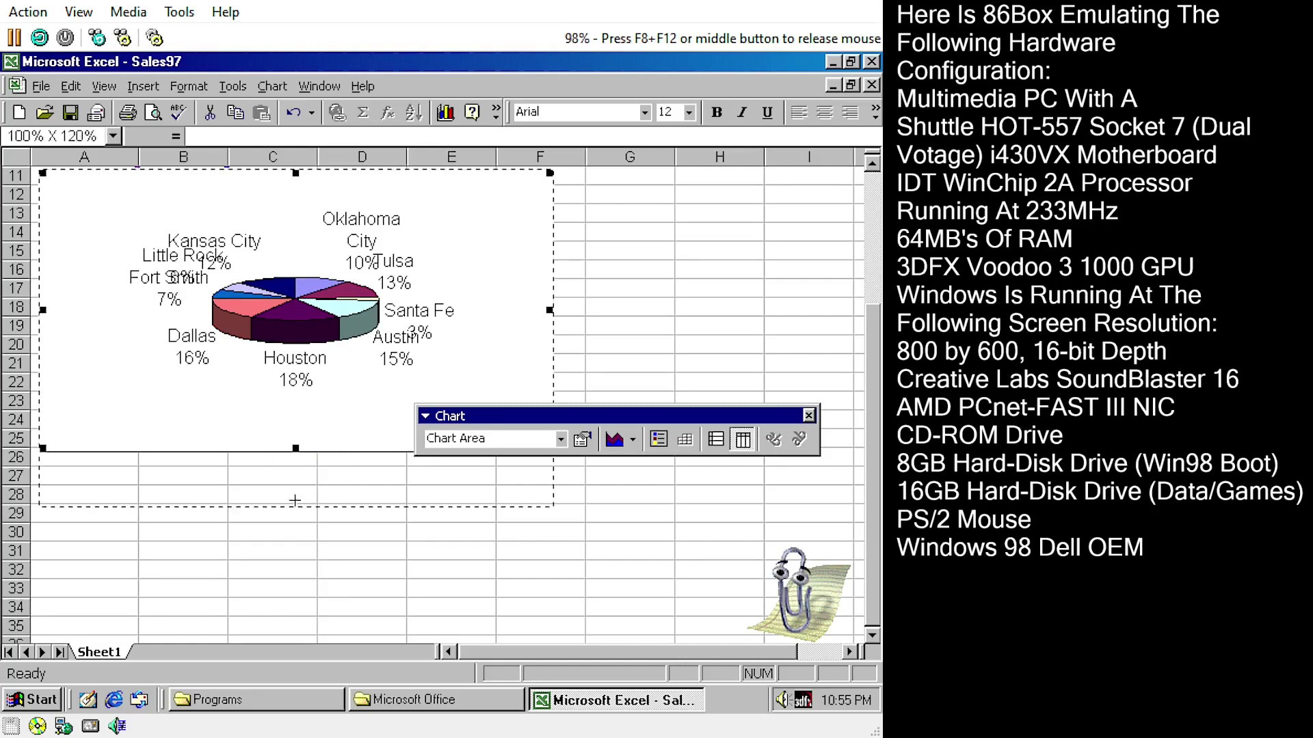
click(877, 170)
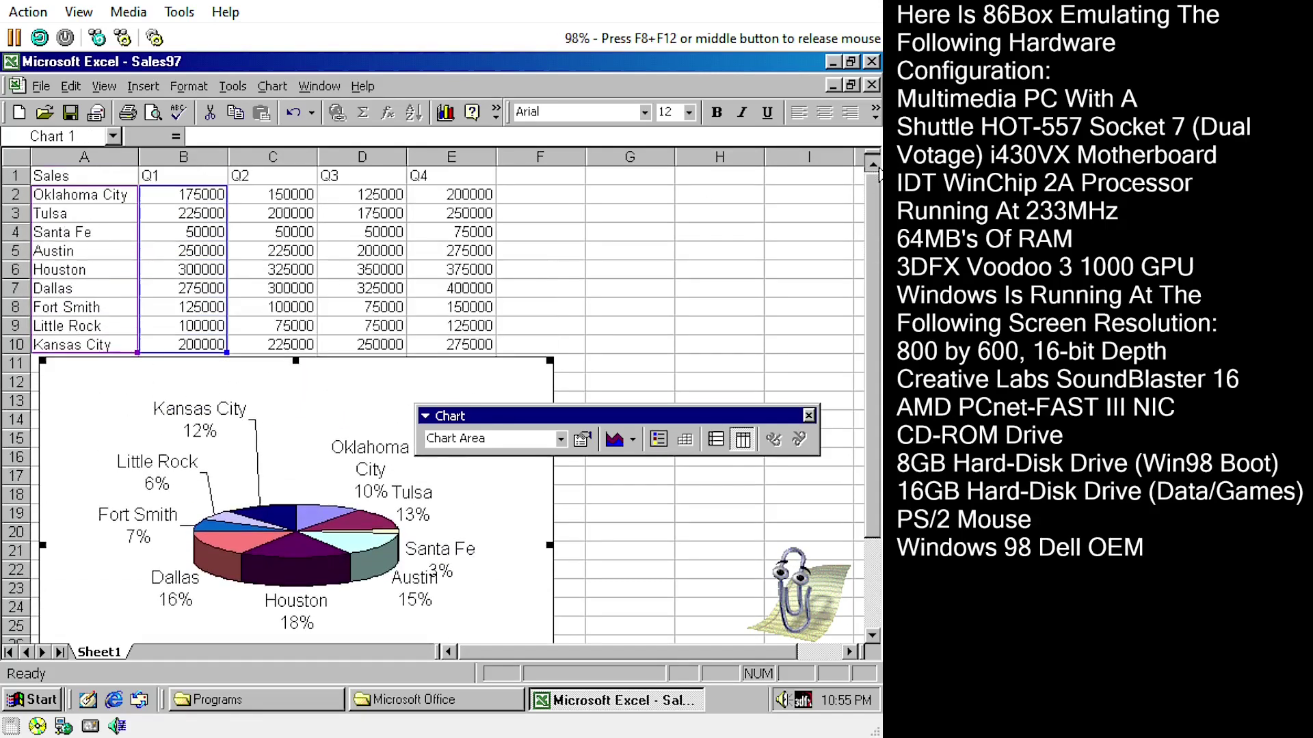
Start a 3-D line chart from the sales data in A2:E10, with the series in rows
click(706, 239)
drag(470, 345, 70, 198)
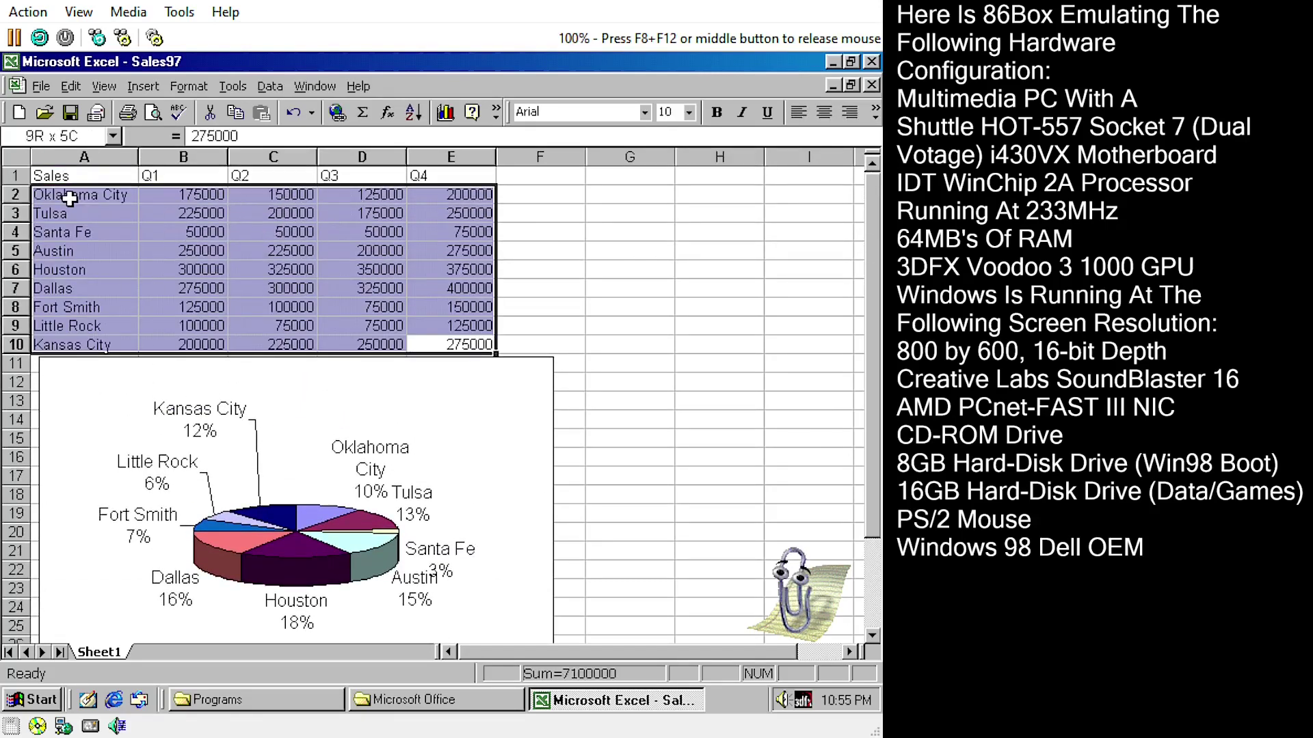
click(443, 121)
click(261, 251)
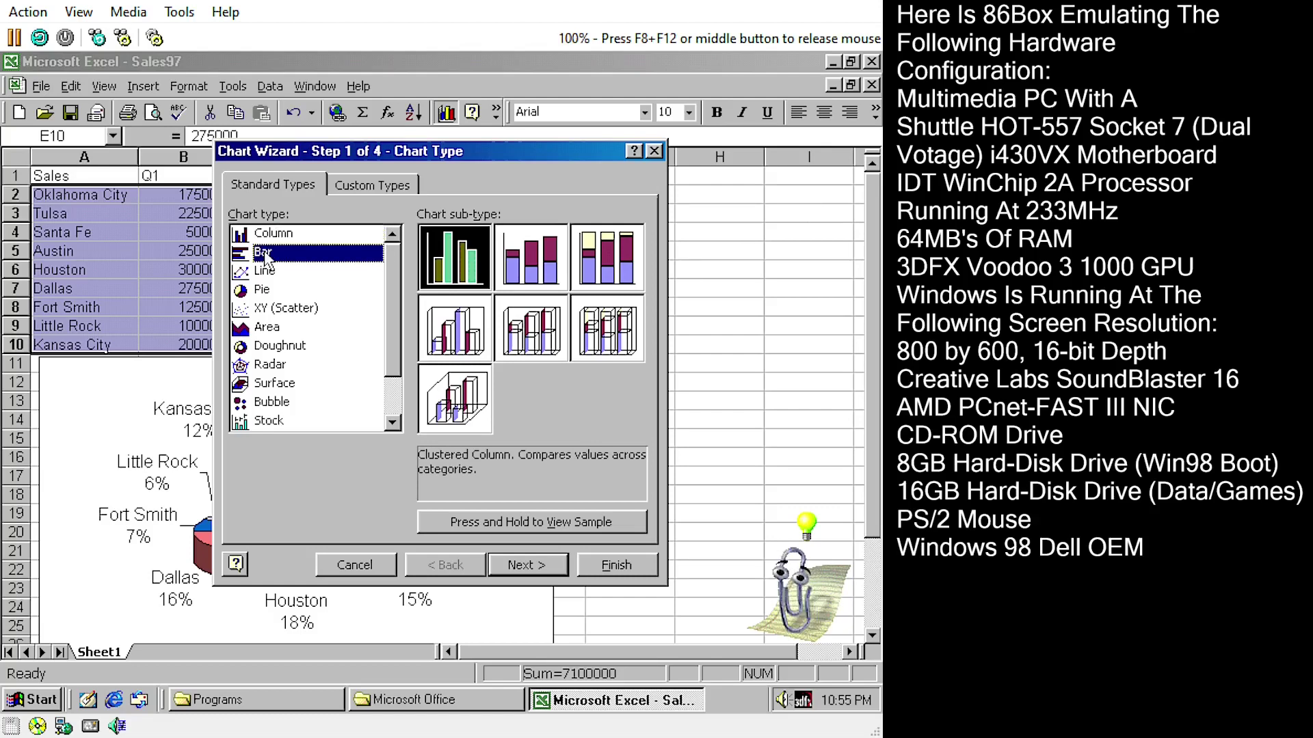
click(265, 271)
click(454, 400)
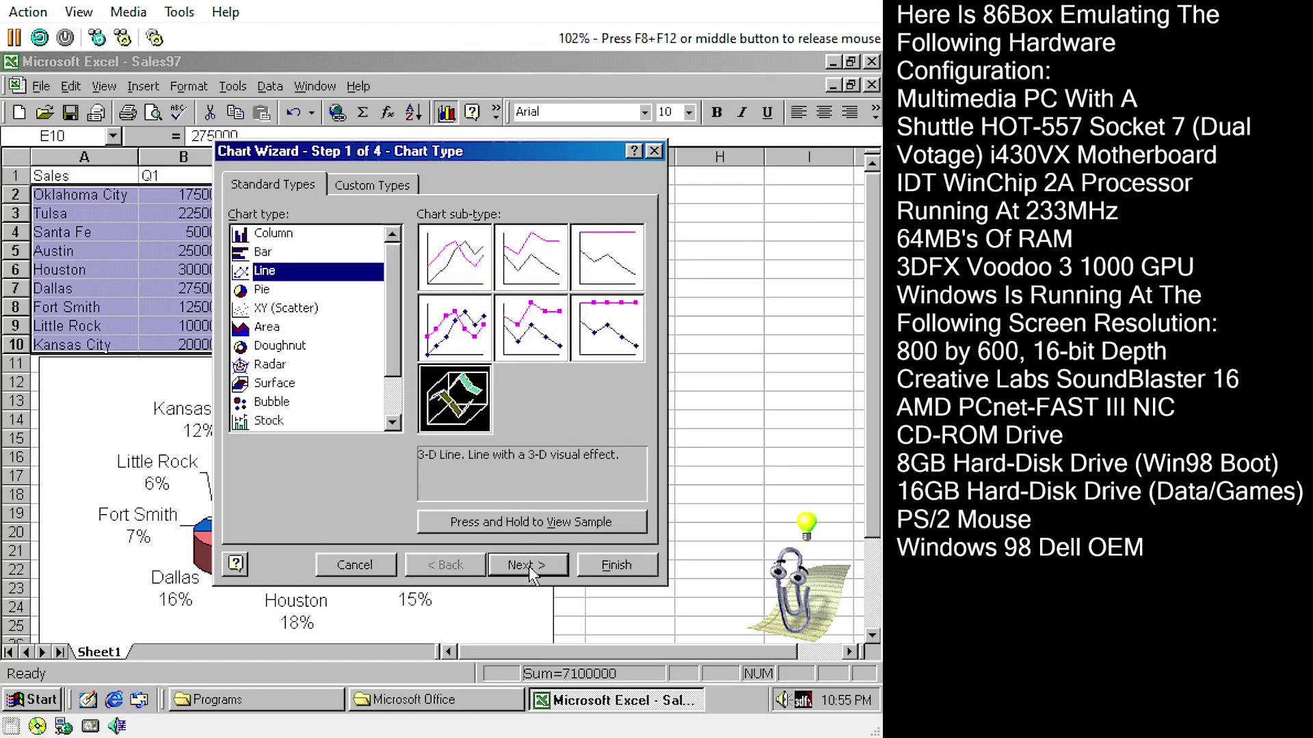
click(531, 566)
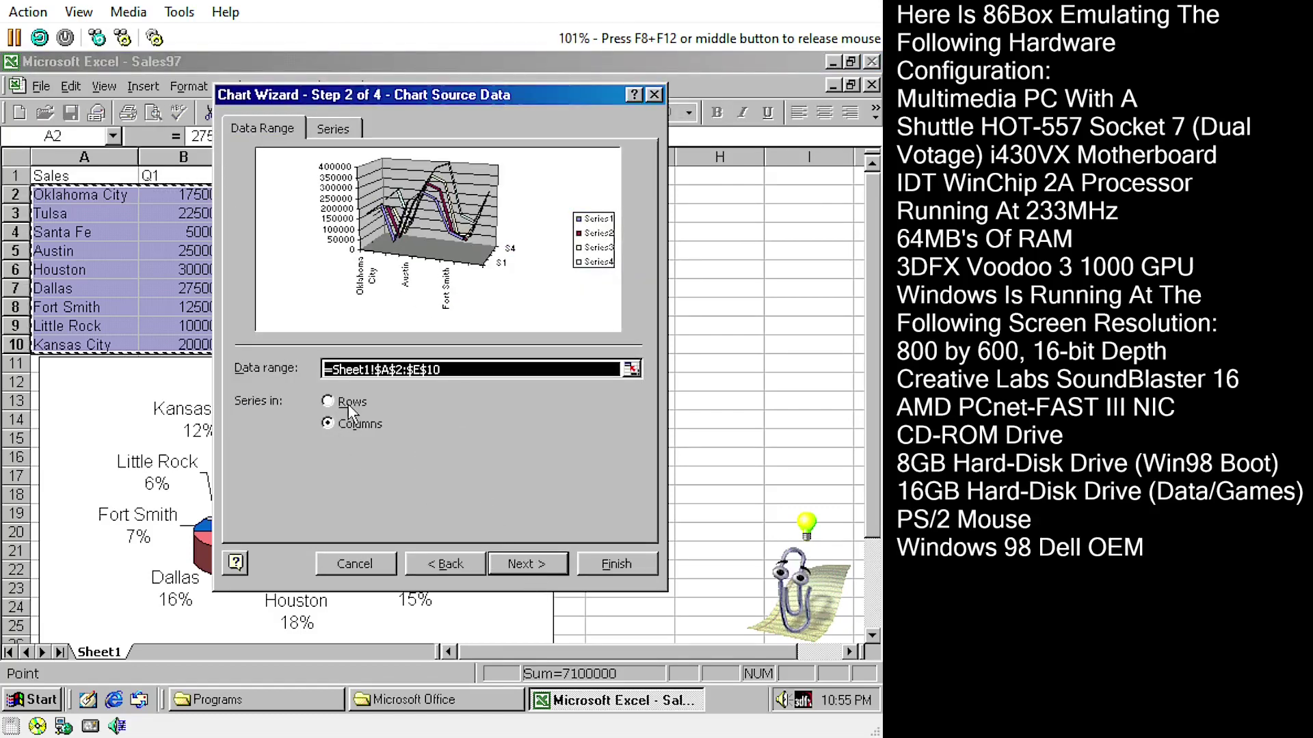
click(349, 403)
click(549, 564)
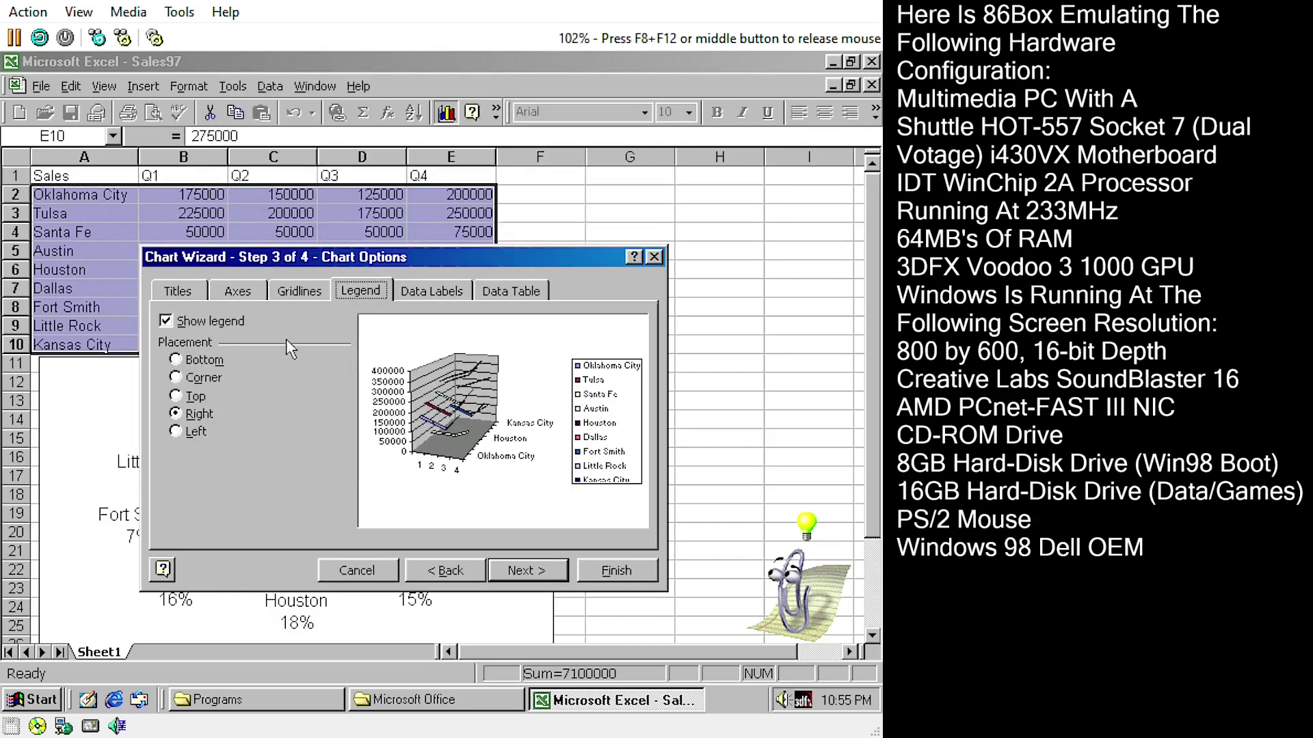
Set the line chart's data labels to none, keep the legend, and finish the chart on Sheet1
click(429, 290)
click(176, 352)
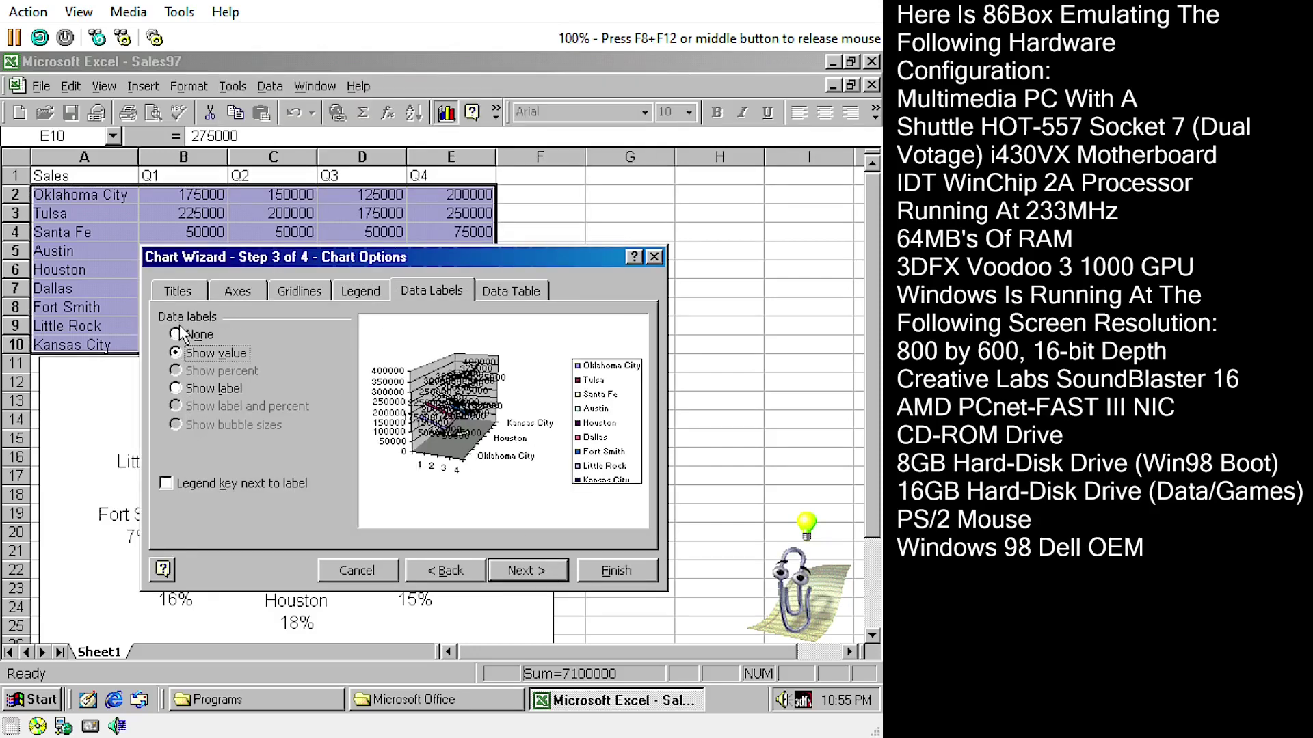
click(180, 334)
click(540, 571)
click(619, 576)
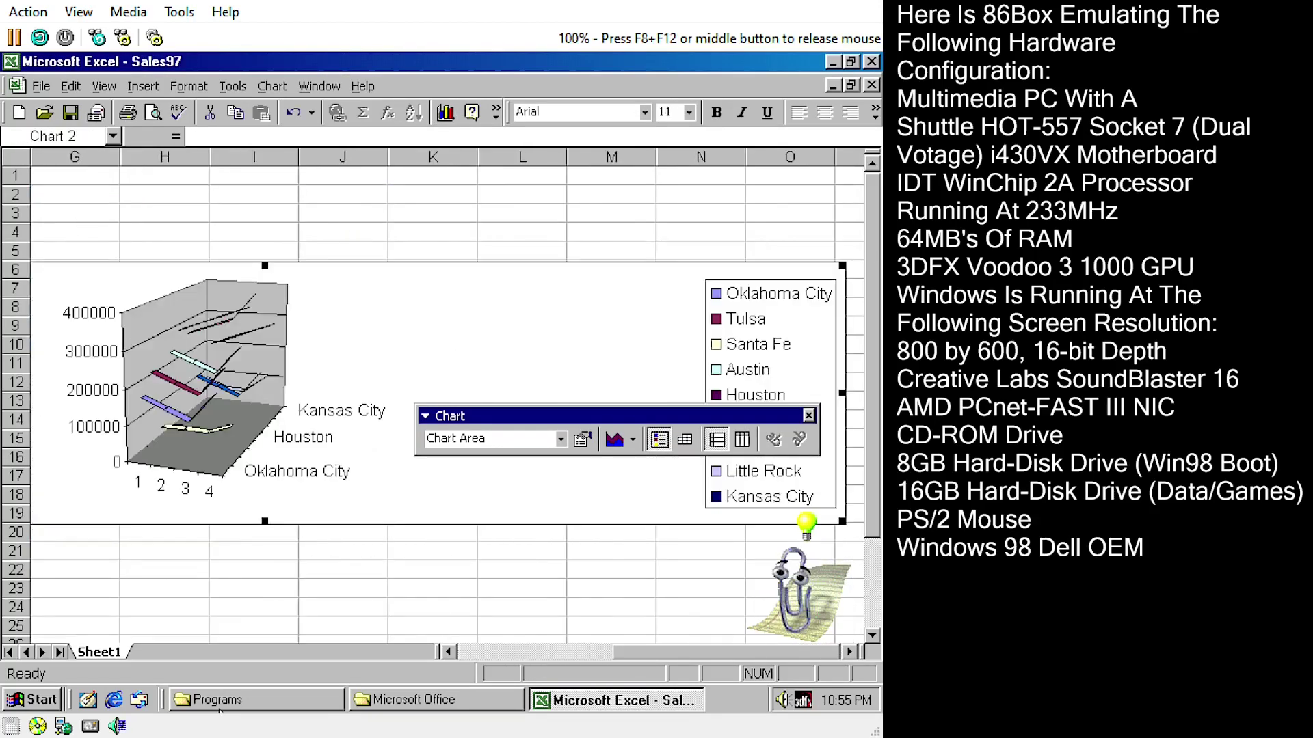
Resize the 3-D line chart so it sits beside the sales table, starting at column F and spanning about rows 2 to 19
click(501, 655)
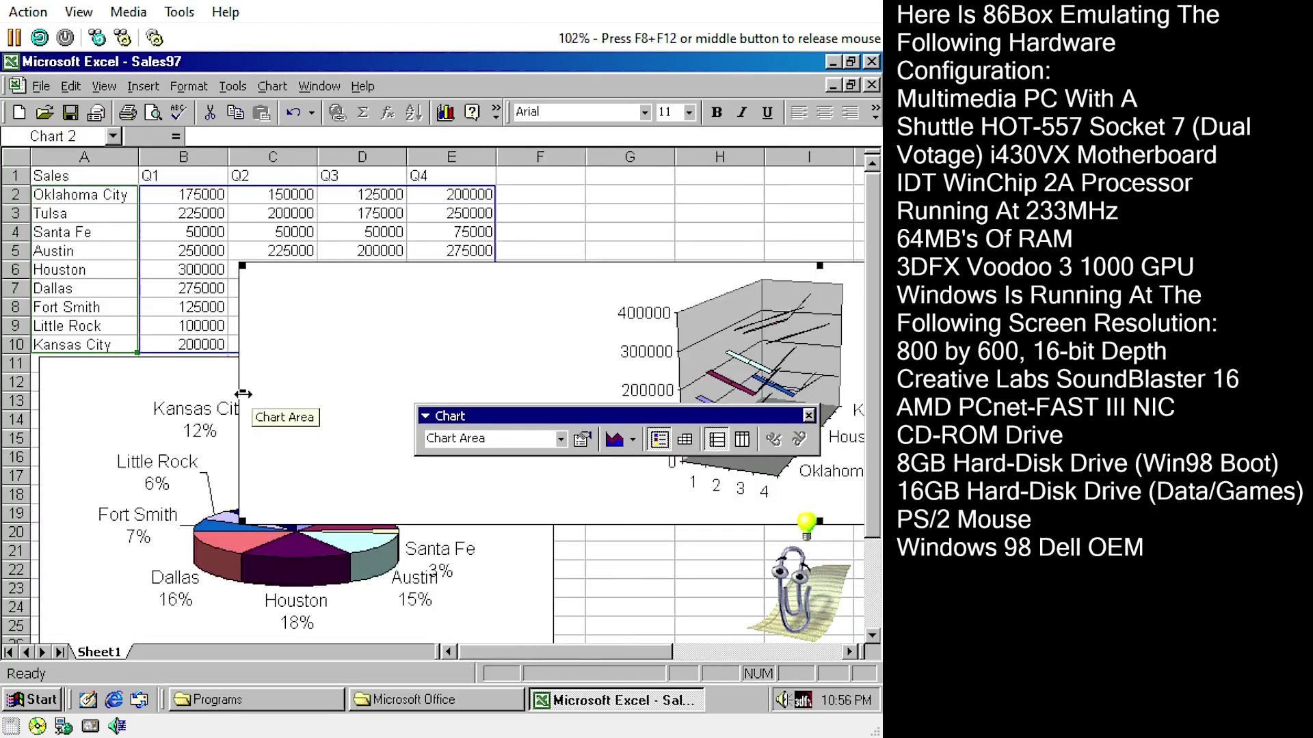
drag(243, 394, 547, 395)
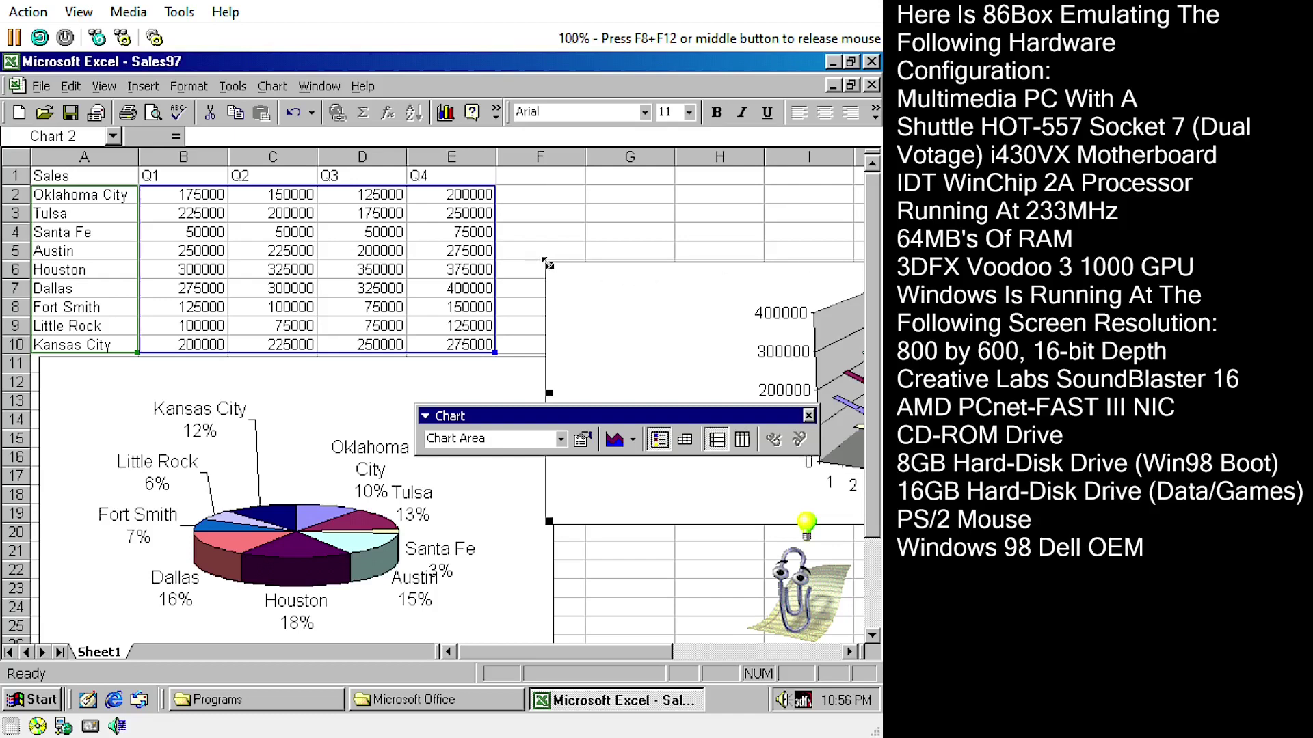
drag(503, 135, 506, 181)
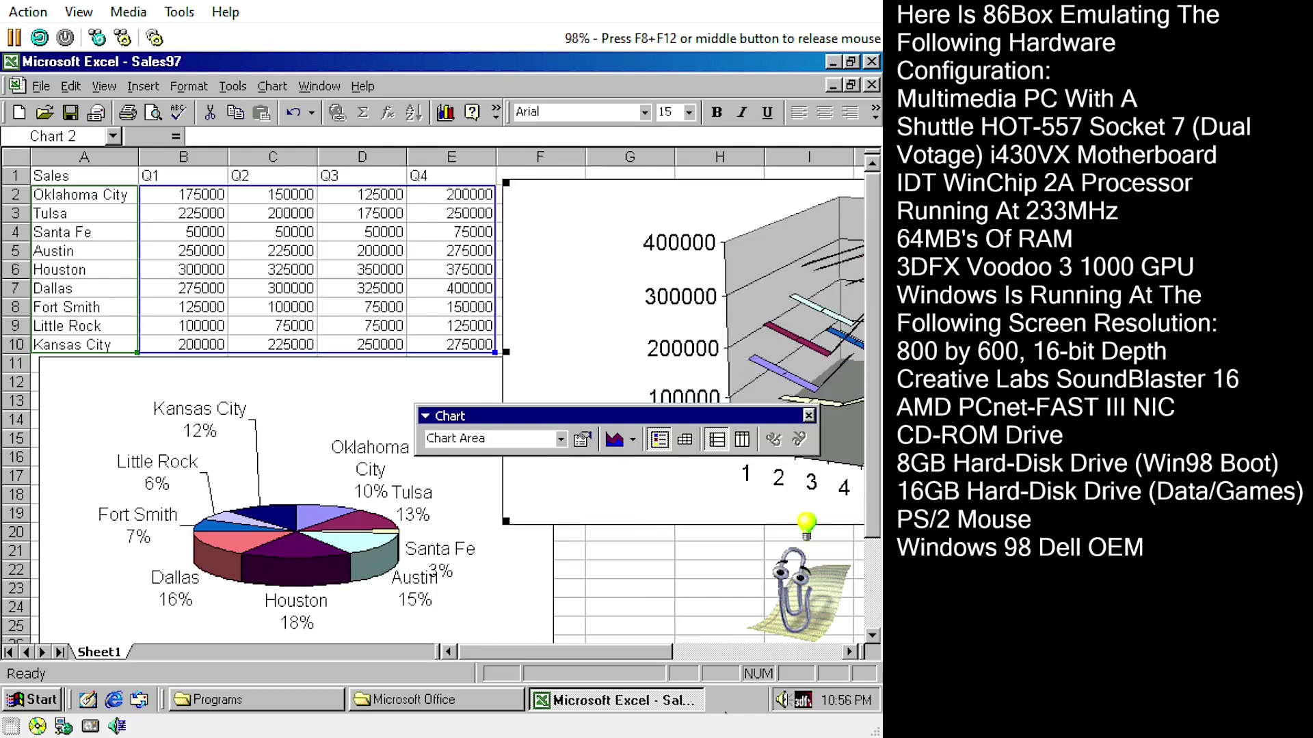
click(806, 652)
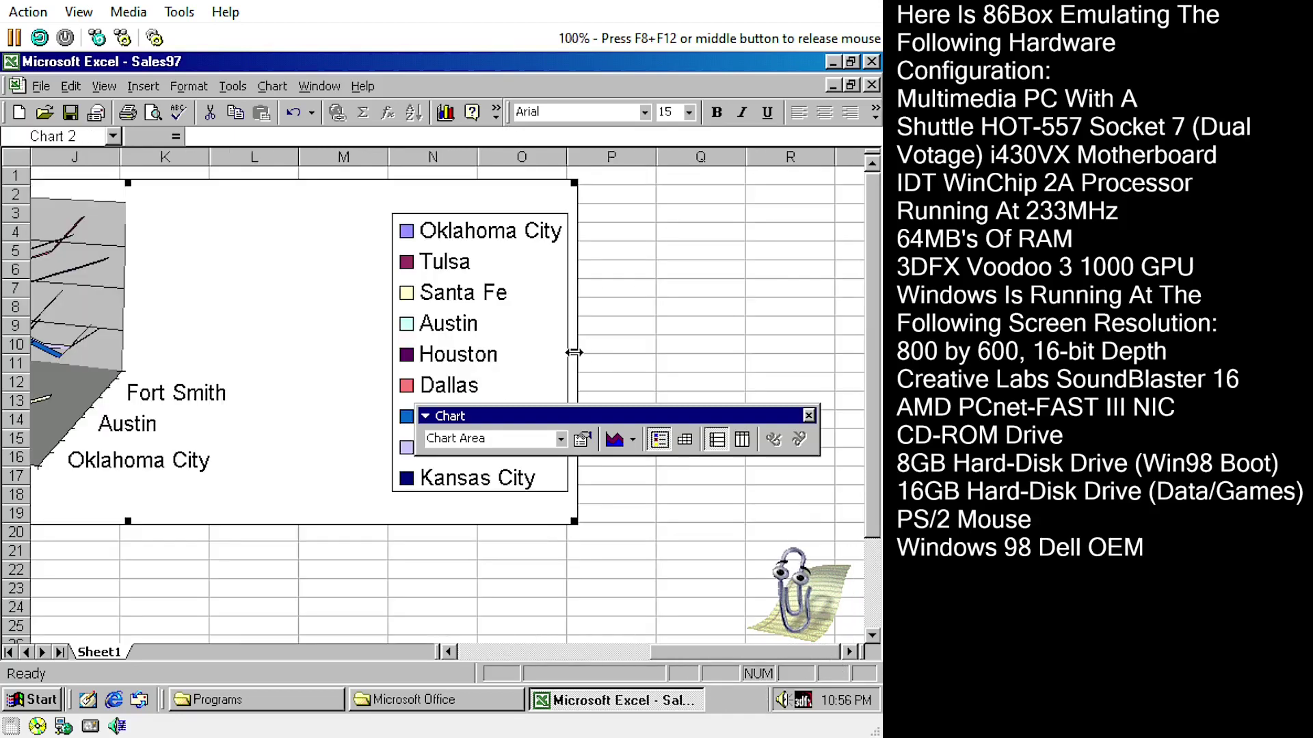
drag(311, 353, 288, 353)
click(458, 650)
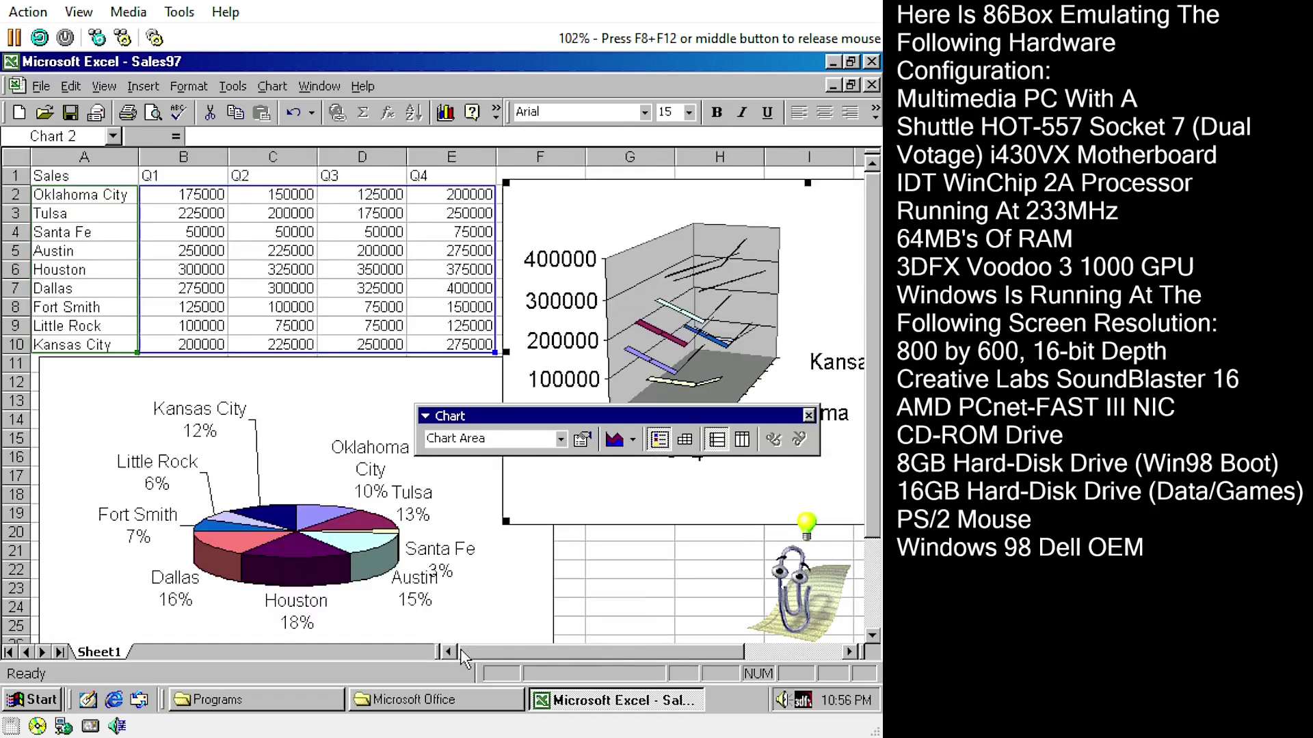
click(683, 571)
drag(694, 653, 562, 678)
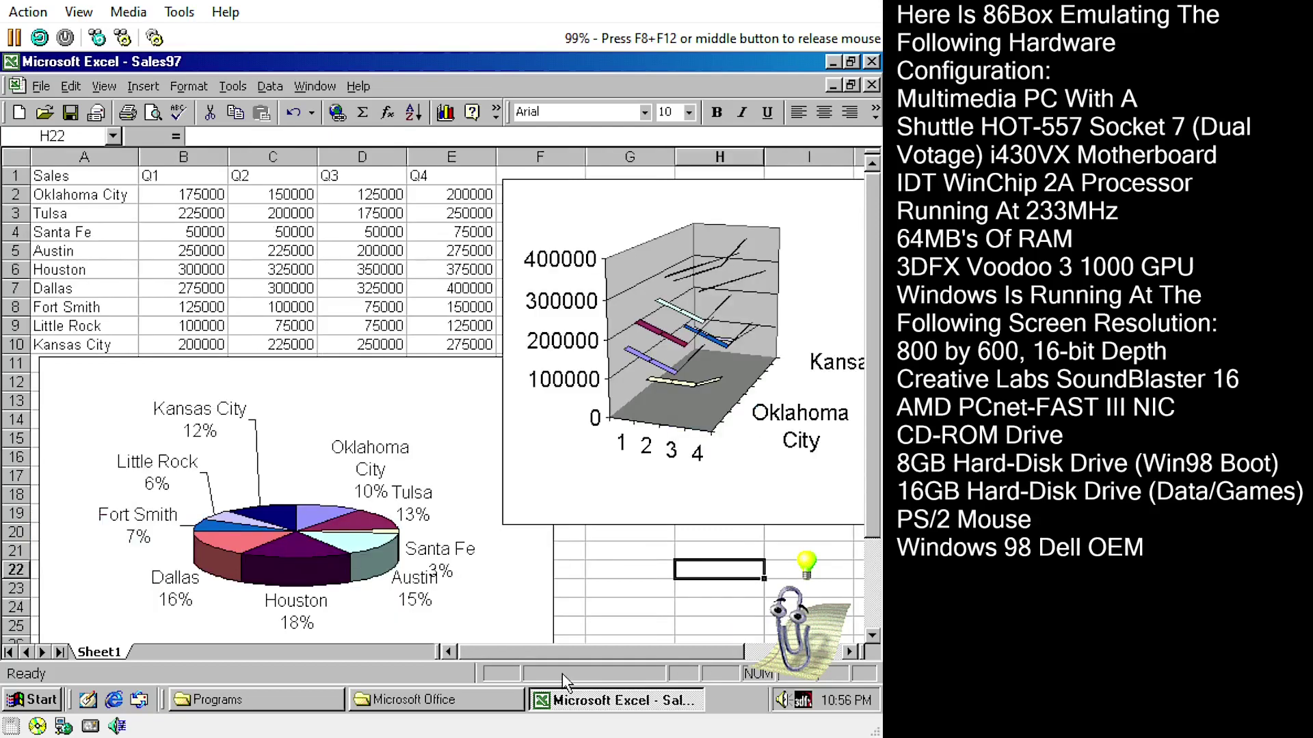
click(31, 87)
key(Escape)
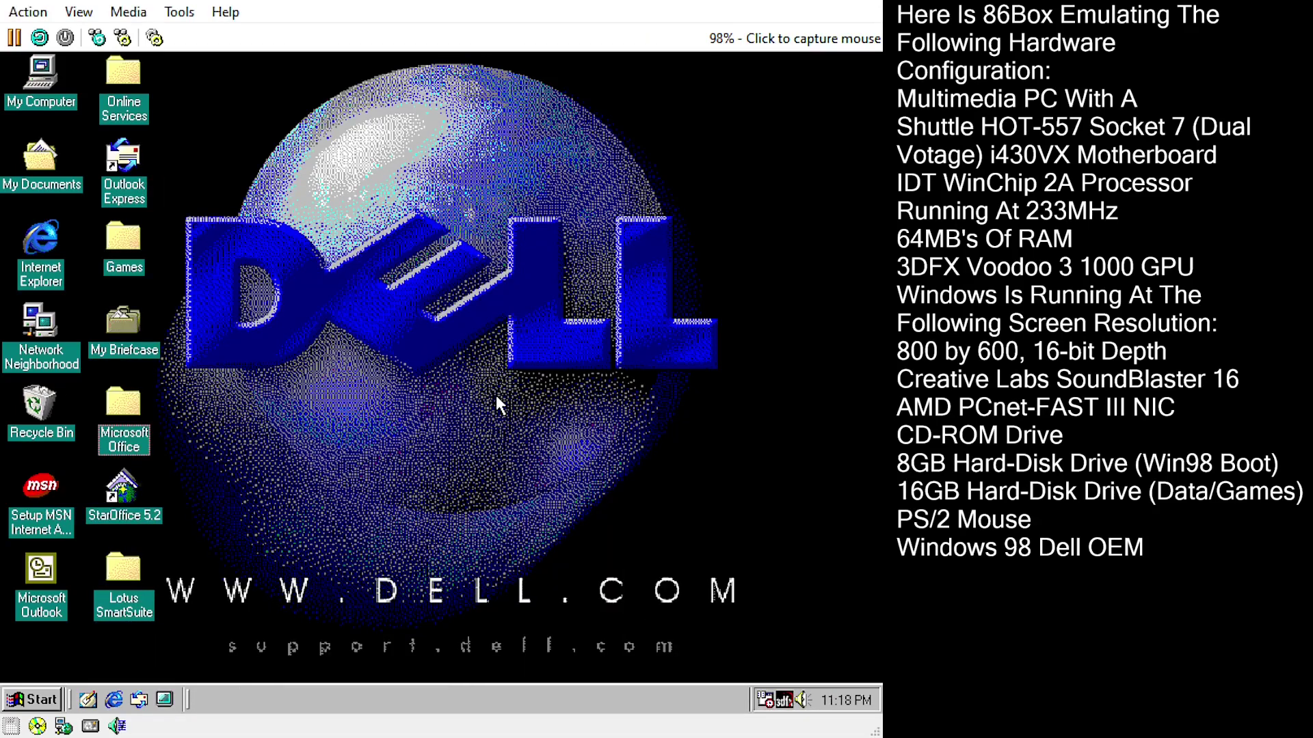
Switch to Microsoft Access from the Microsoft Office desktop folder and open the Household Inventory database
click(498, 402)
double_click(130, 408)
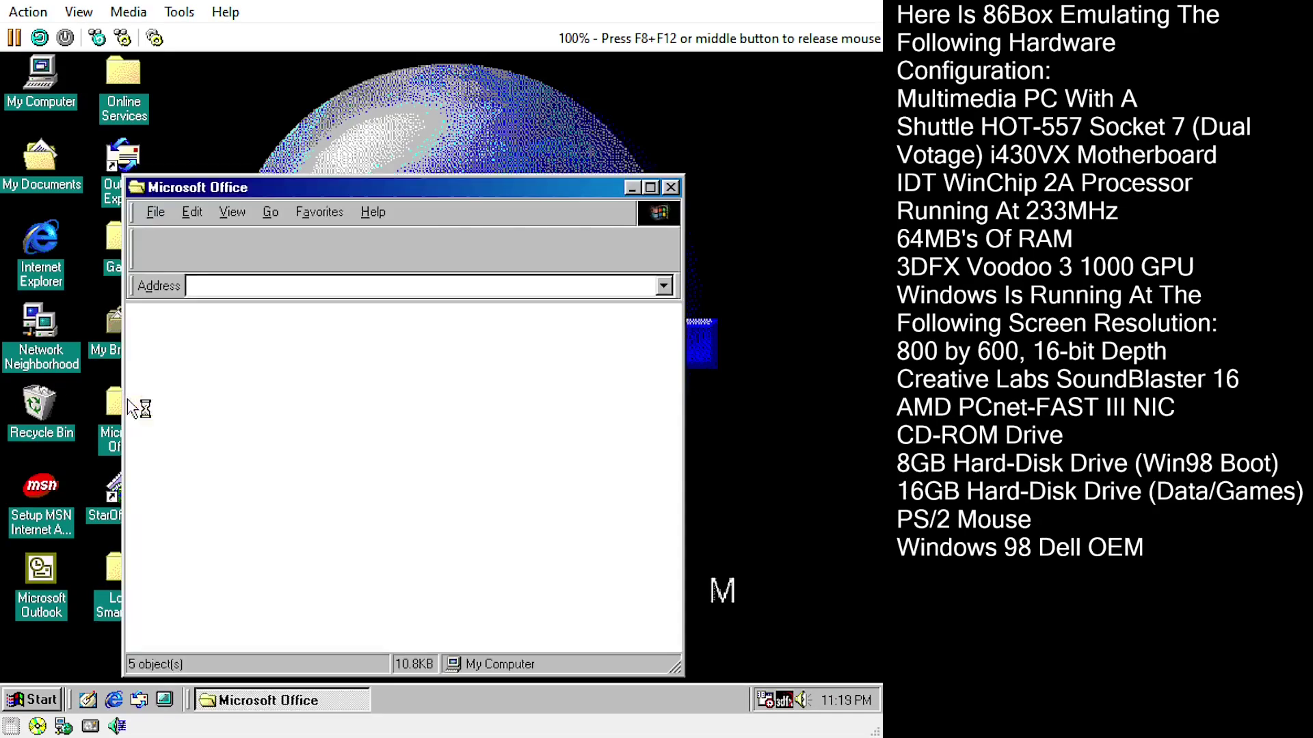
double_click(337, 240)
click(484, 387)
double_click(484, 388)
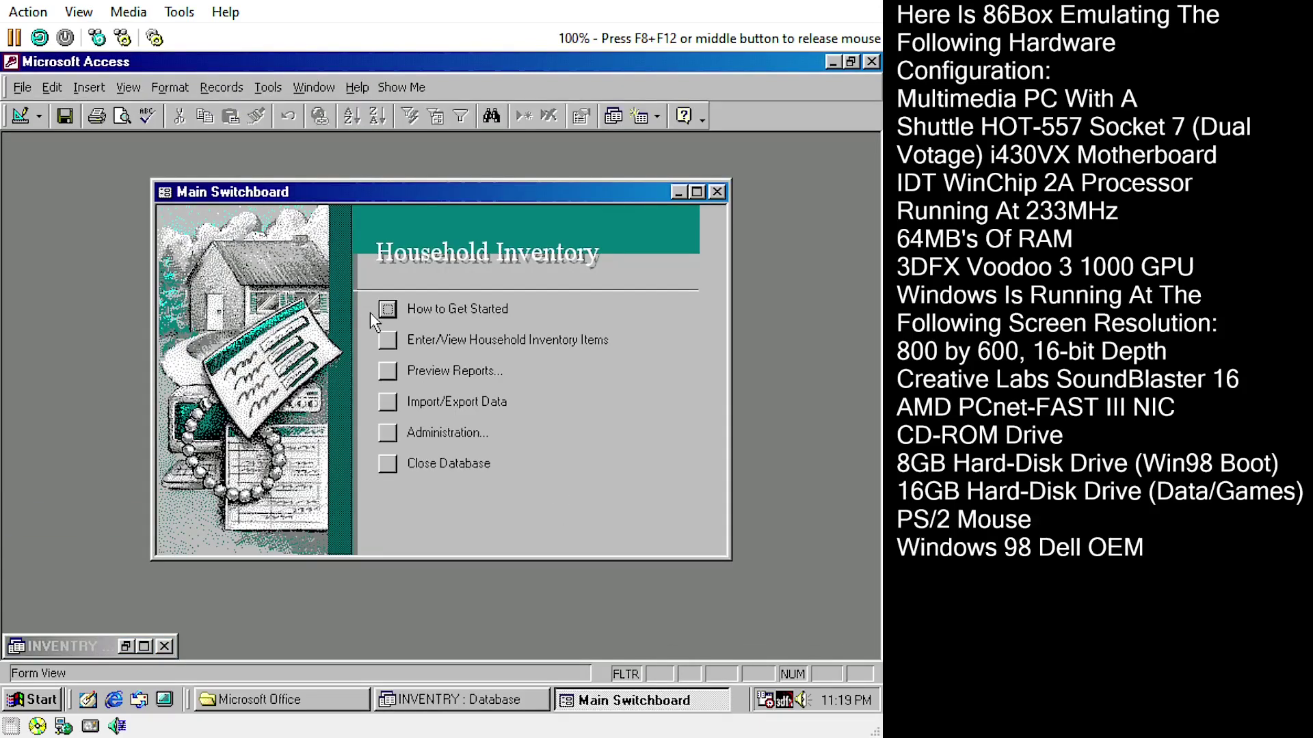
Read the Household Inventory database's getting-started help and close it
click(388, 309)
drag(491, 176, 635, 376)
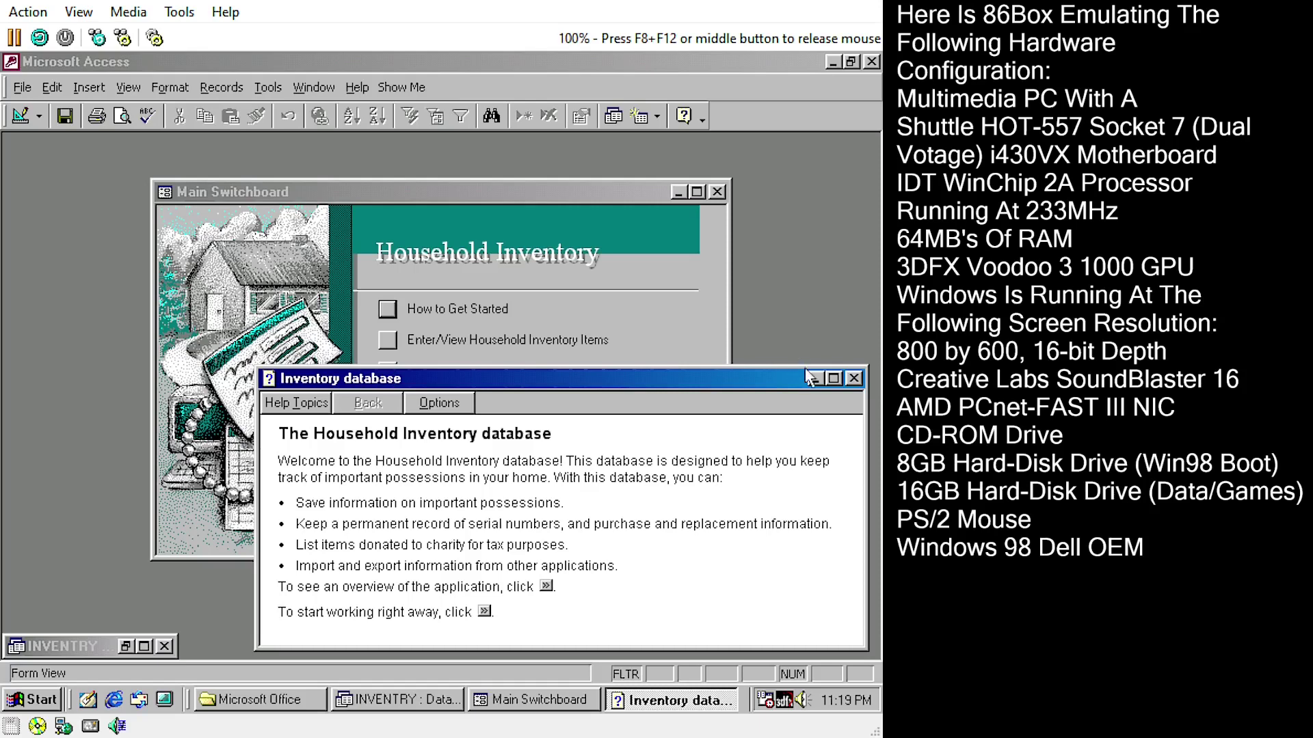
click(853, 378)
Browse the household inventory items in the entry form up to the fourth record, and minimize the form
click(388, 340)
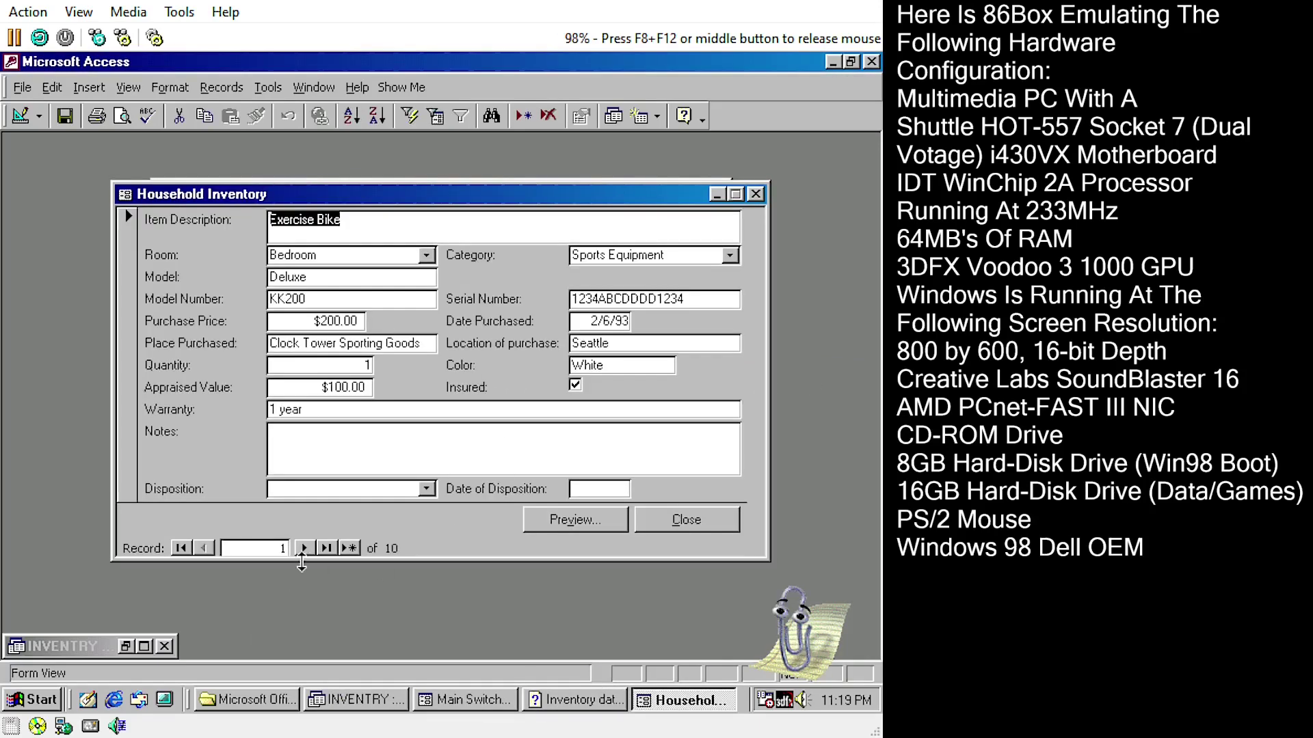
click(307, 548)
click(307, 549)
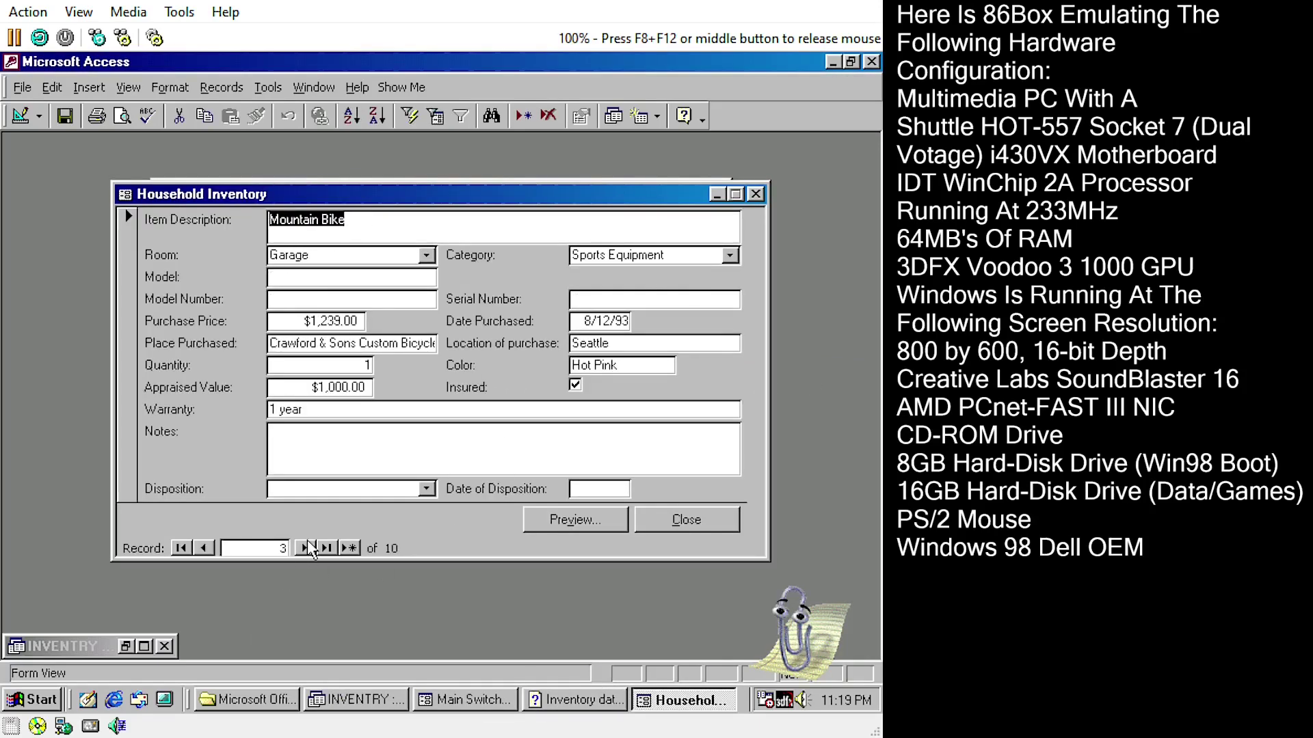
click(307, 548)
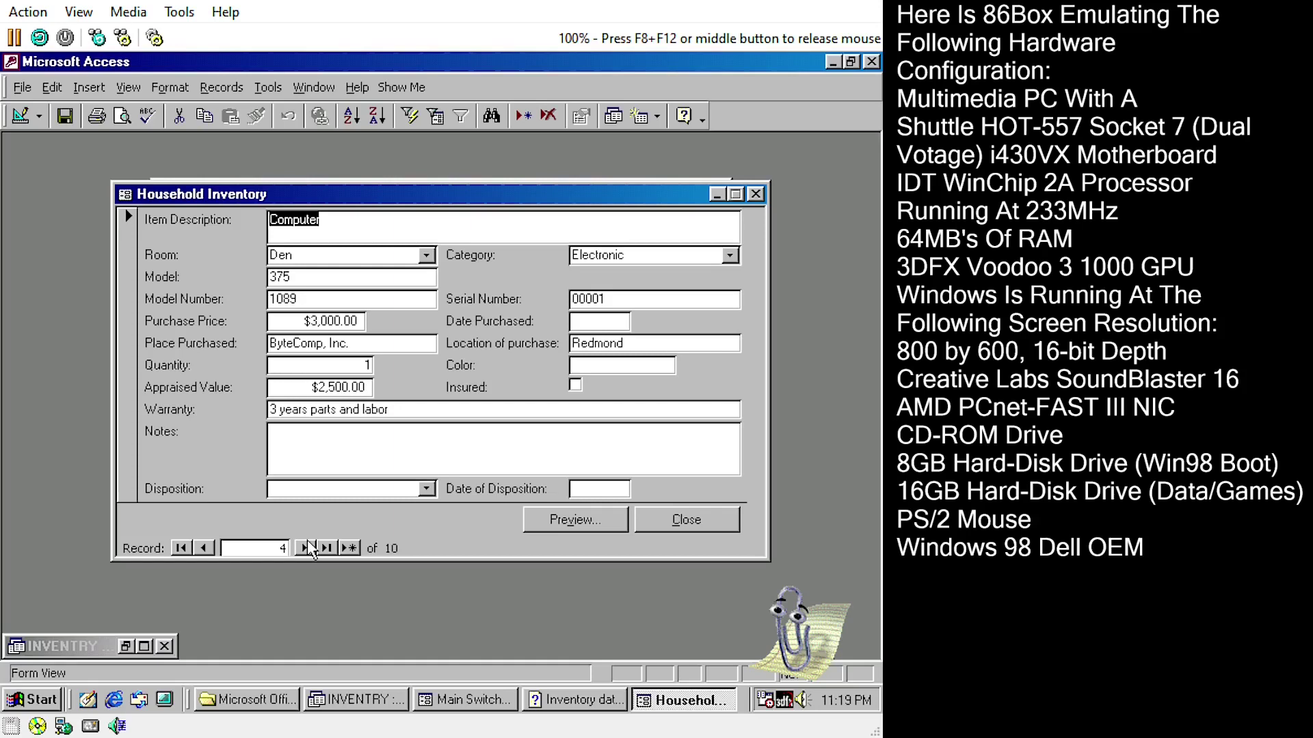
click(716, 195)
Open the reports switchboard and try to preview the Inventory by Value report
click(389, 370)
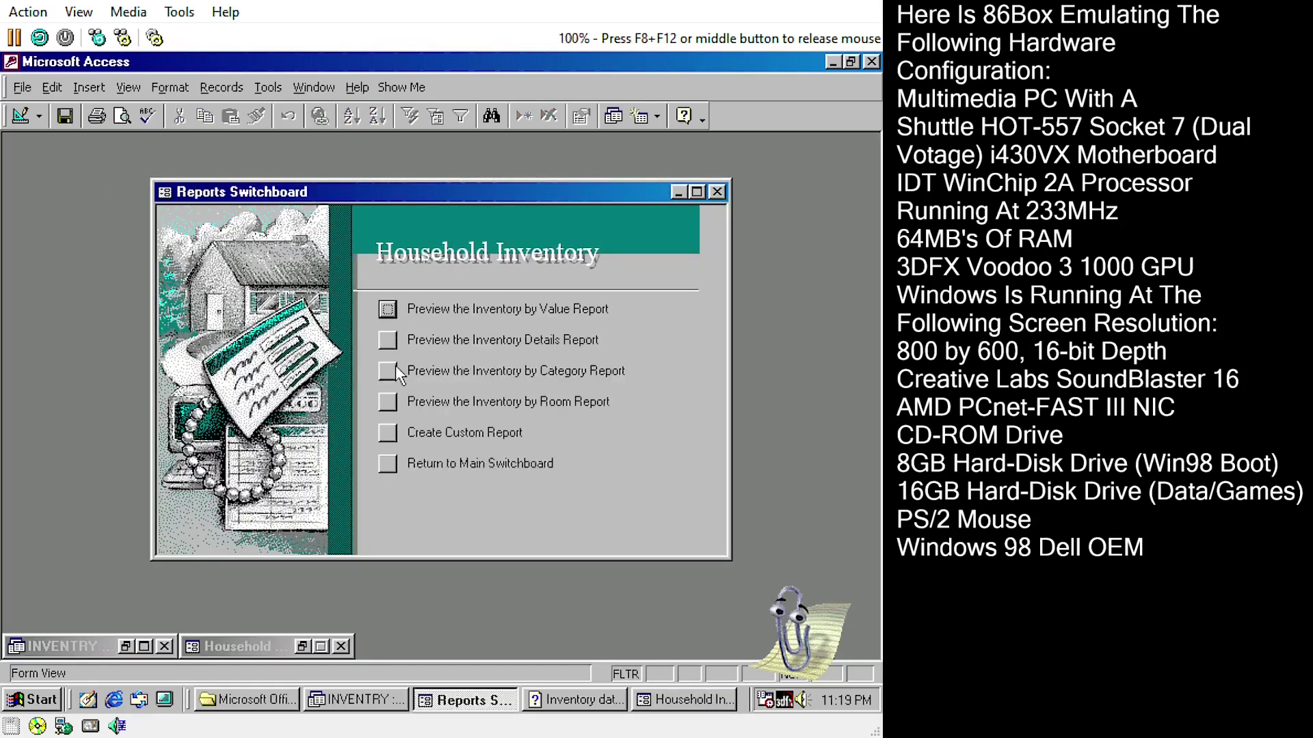
click(387, 309)
click(427, 428)
Restore the database window and open the Categories table
click(125, 646)
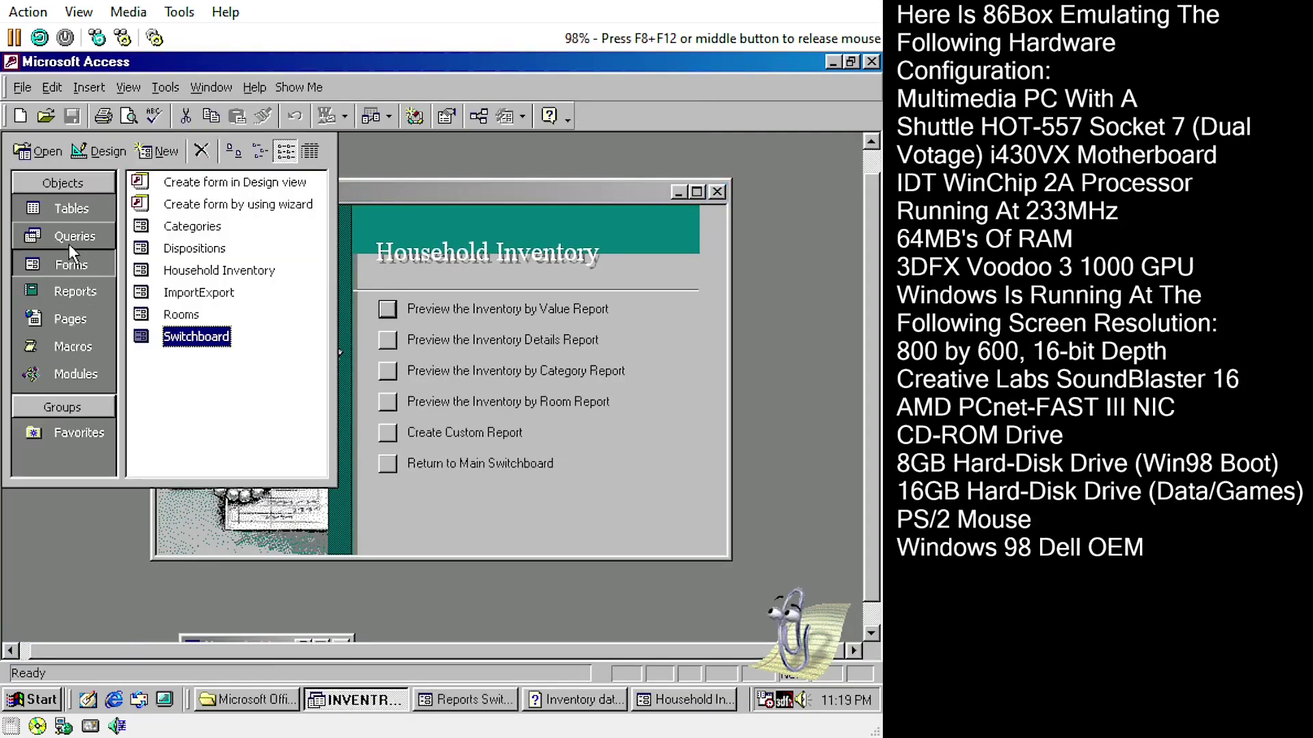
click(68, 211)
double_click(183, 248)
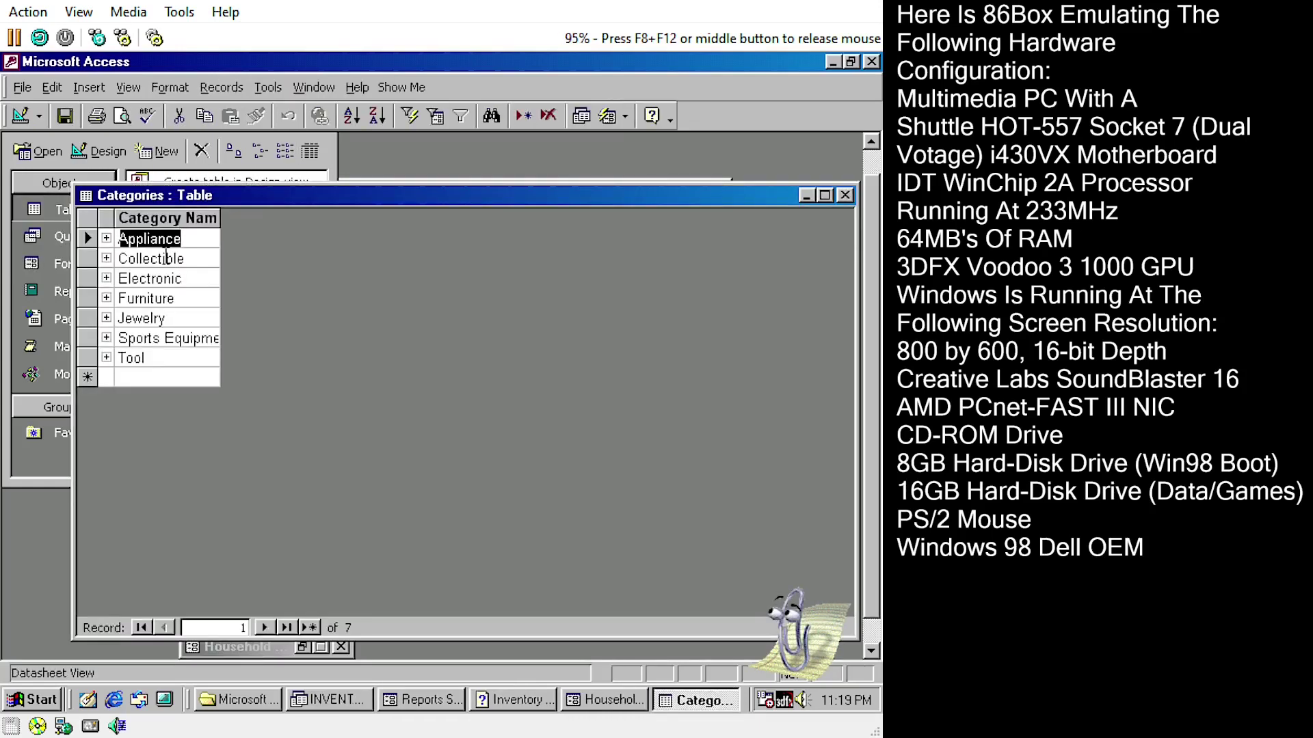
Expand the related item records for the Appliance, Collectible, Electronic, Furniture and Jewelry categories
click(105, 238)
click(106, 299)
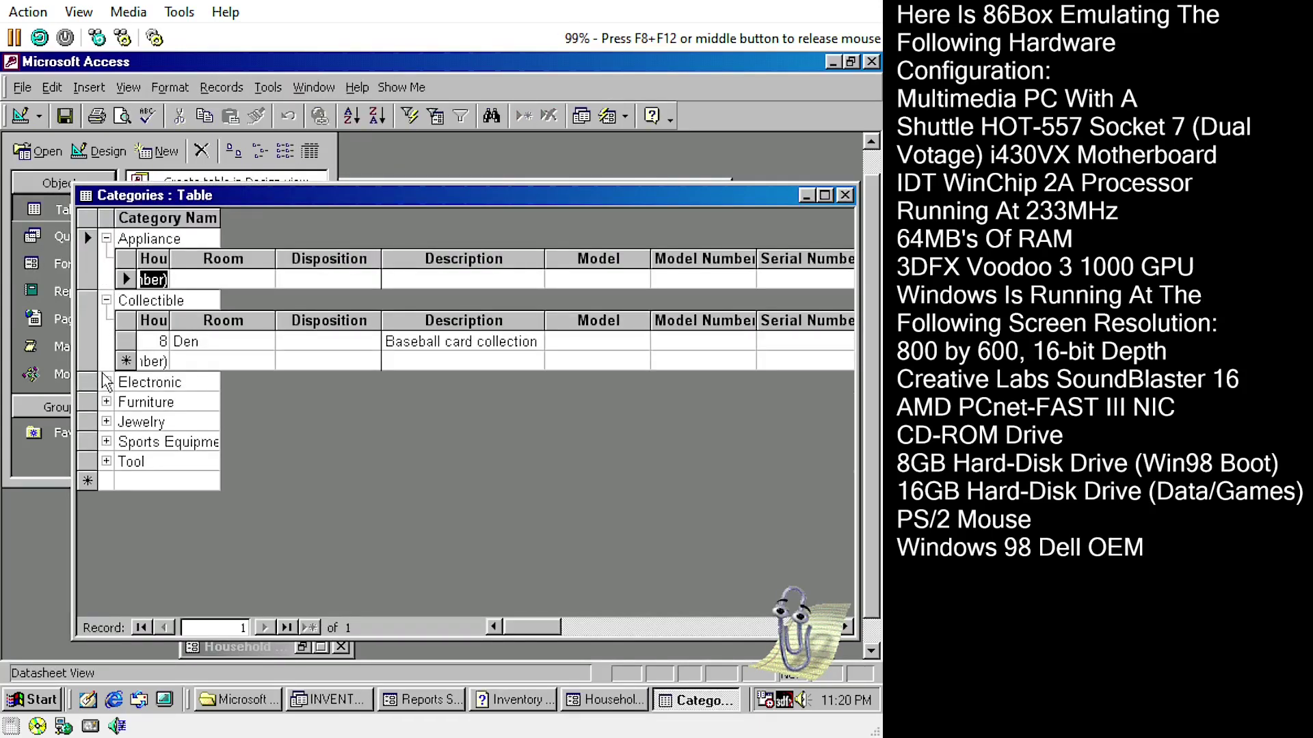
click(106, 381)
click(106, 483)
click(106, 585)
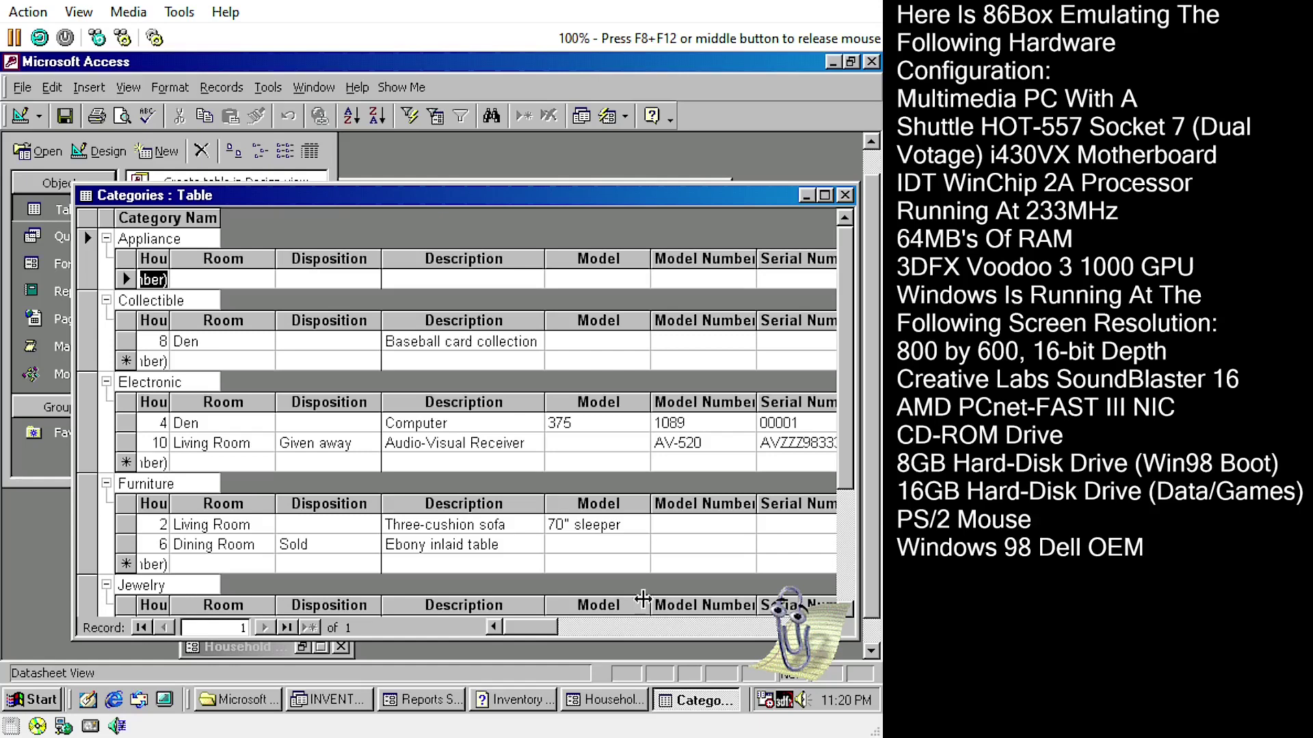
Maximize the Categories table and expand the related records for Sports Equipment and Tool
click(825, 196)
click(30, 592)
click(873, 635)
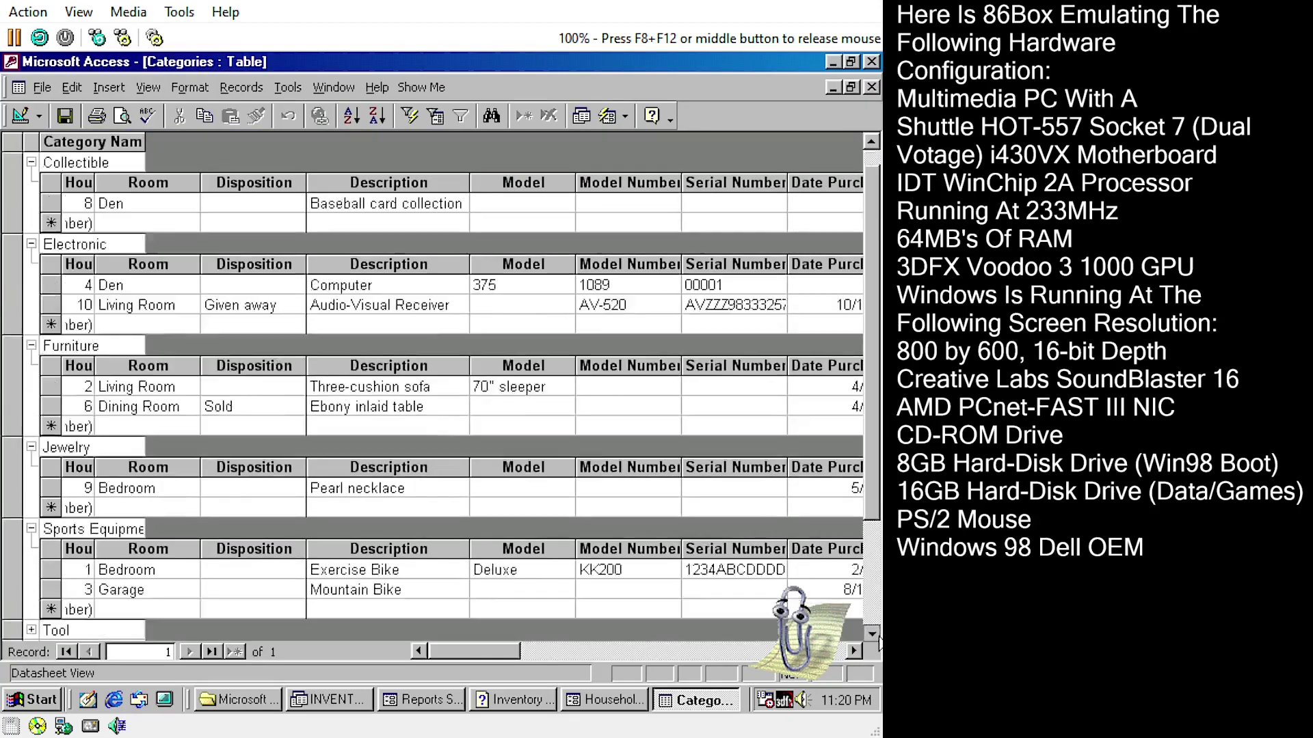
click(871, 634)
click(872, 634)
click(872, 634)
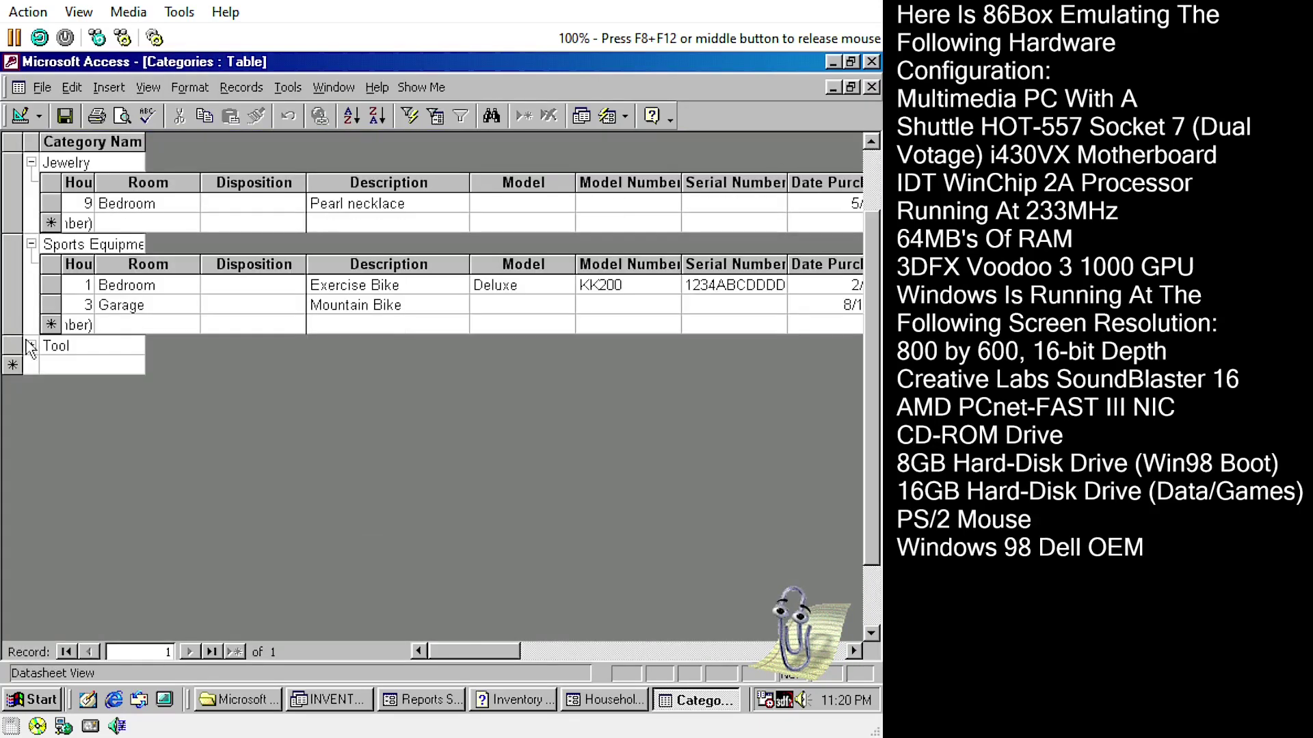
click(31, 348)
Hide the Office Assistant covering the expanded category records
click(871, 141)
click(872, 142)
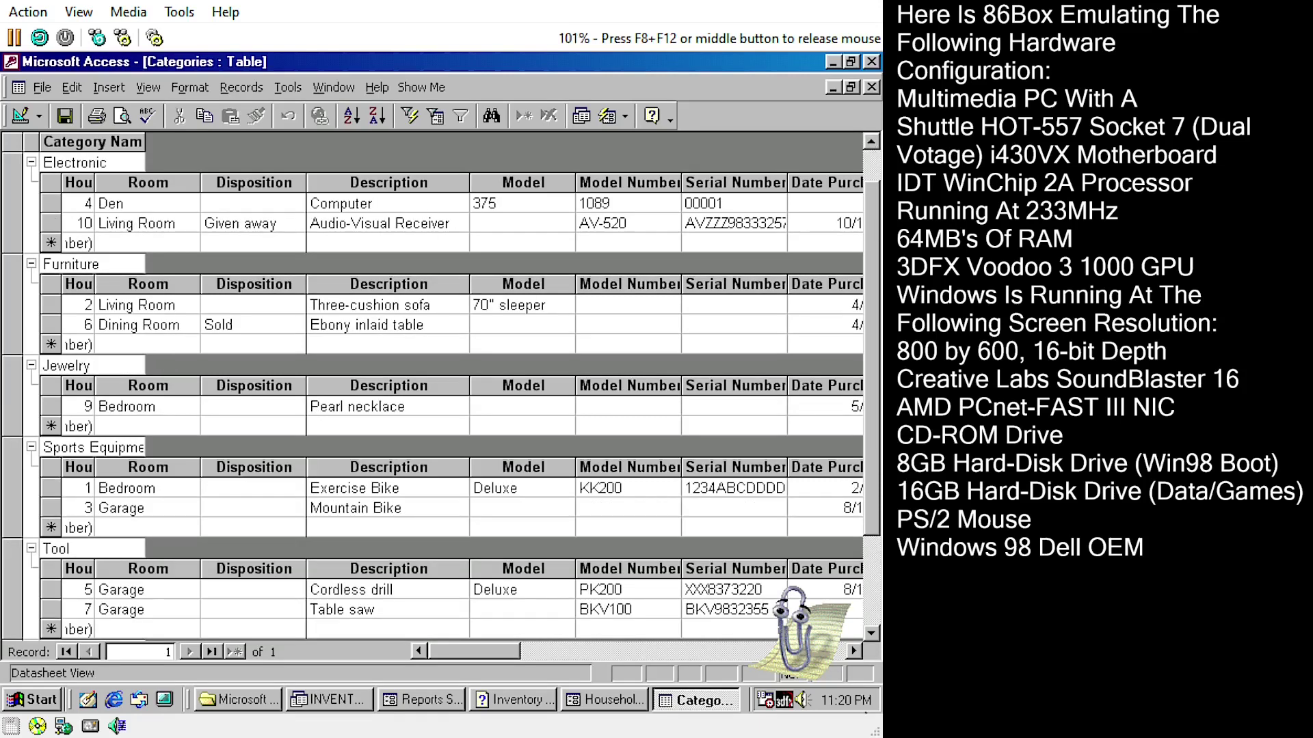
right_click(795, 642)
click(691, 556)
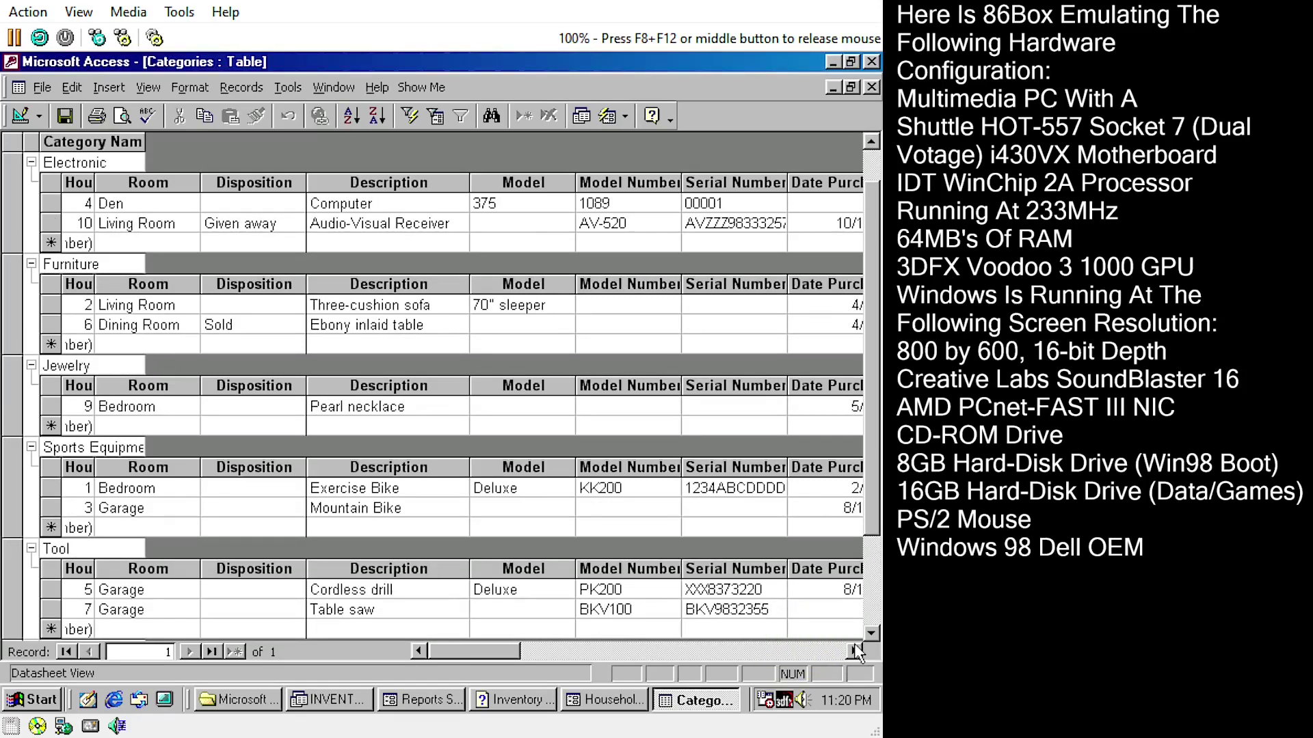
Review the item records' further columns, such as quantity, color, location of purchase and warranty
click(856, 650)
click(856, 649)
click(855, 650)
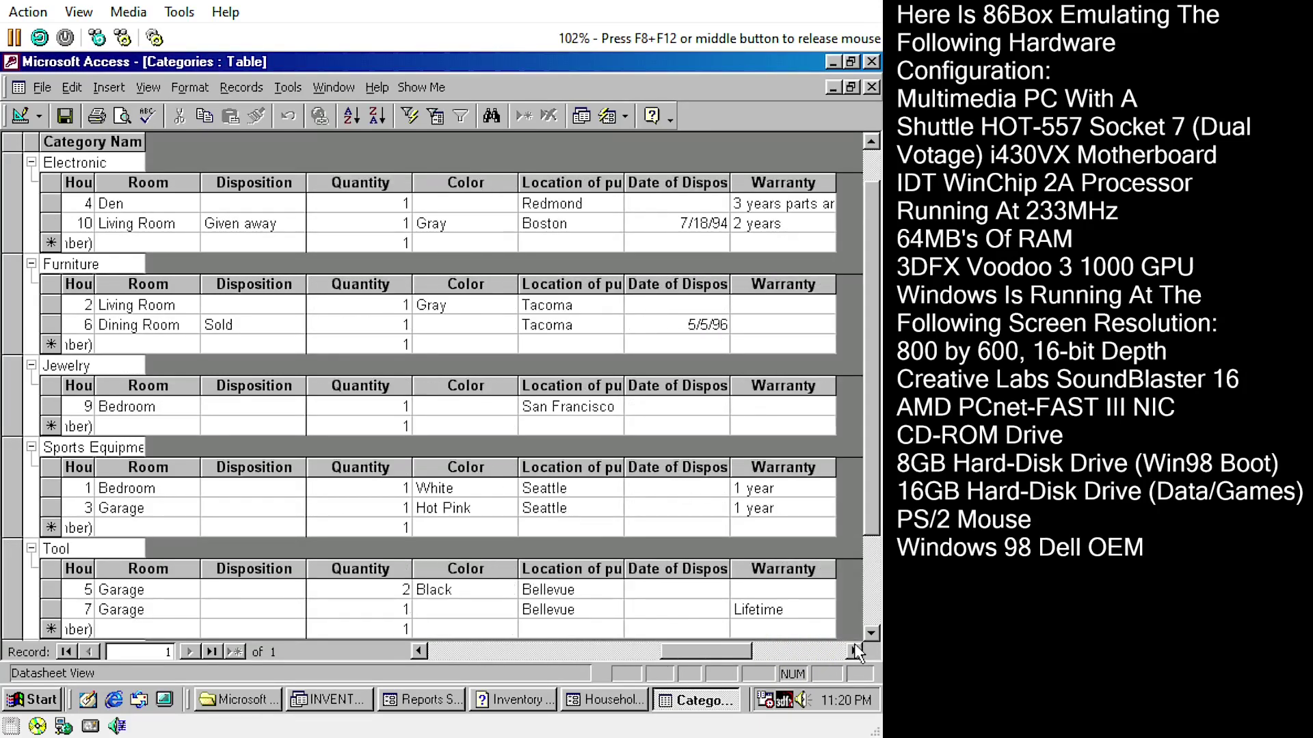
Open the Categories table in Design view and inspect its CategoryName field
click(832, 87)
click(102, 147)
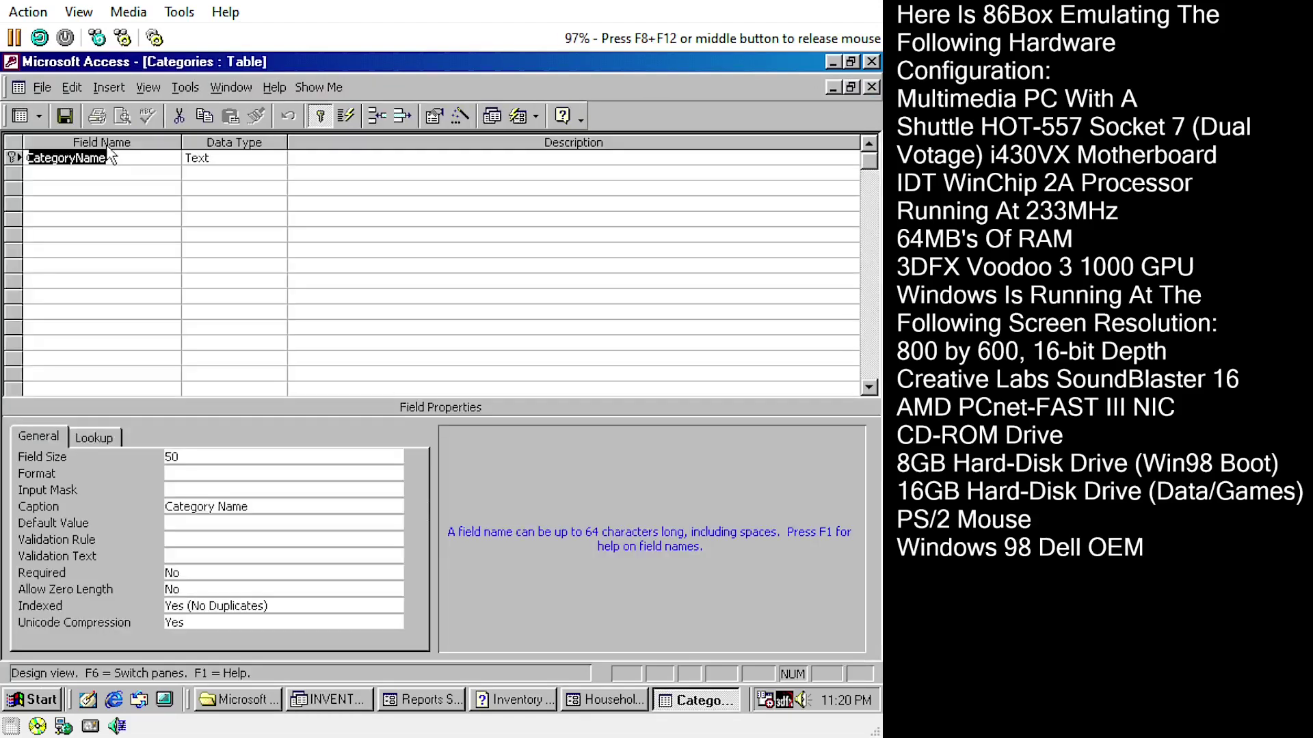
right_click(14, 158)
click(297, 198)
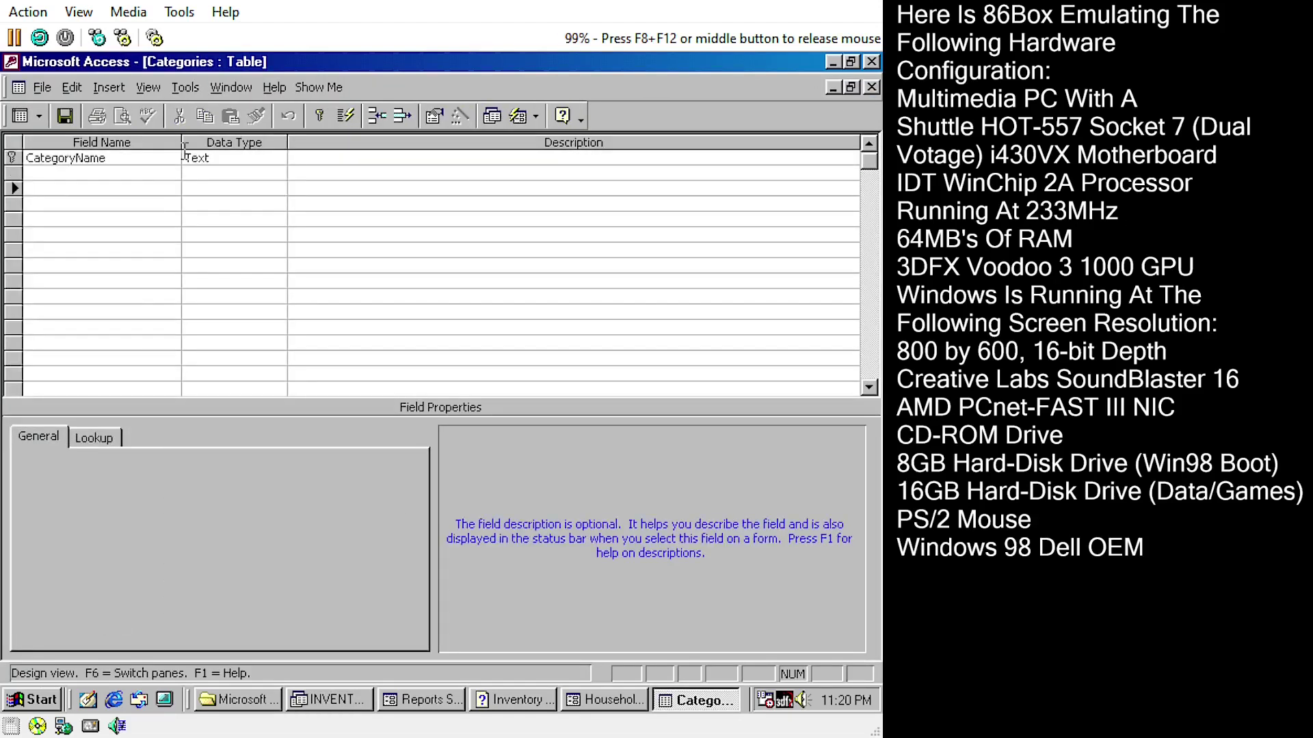
Check the data type of the CategoryName field, and minimize the Categories table
click(205, 157)
click(851, 86)
click(846, 195)
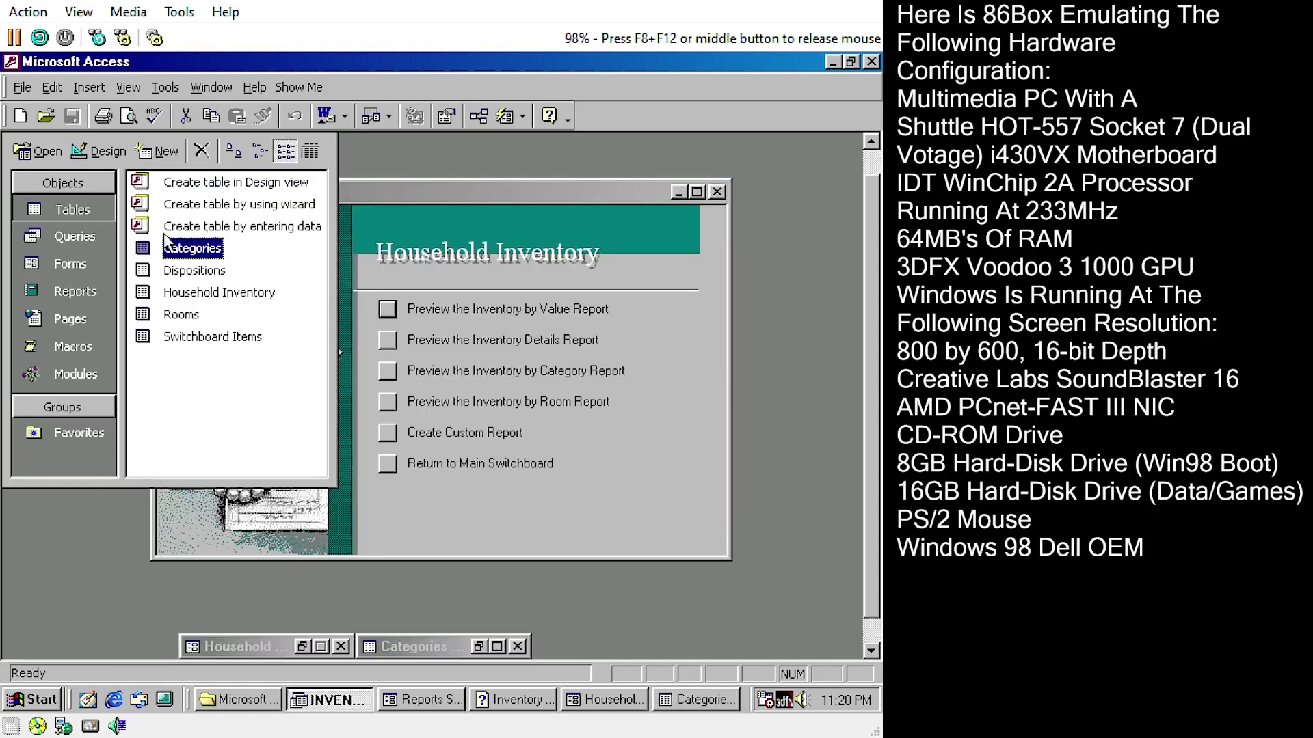
Open the Dispositions table, expand the related records of every disposition from Church to Sold, and minimize the table
double_click(171, 274)
click(106, 238)
click(106, 300)
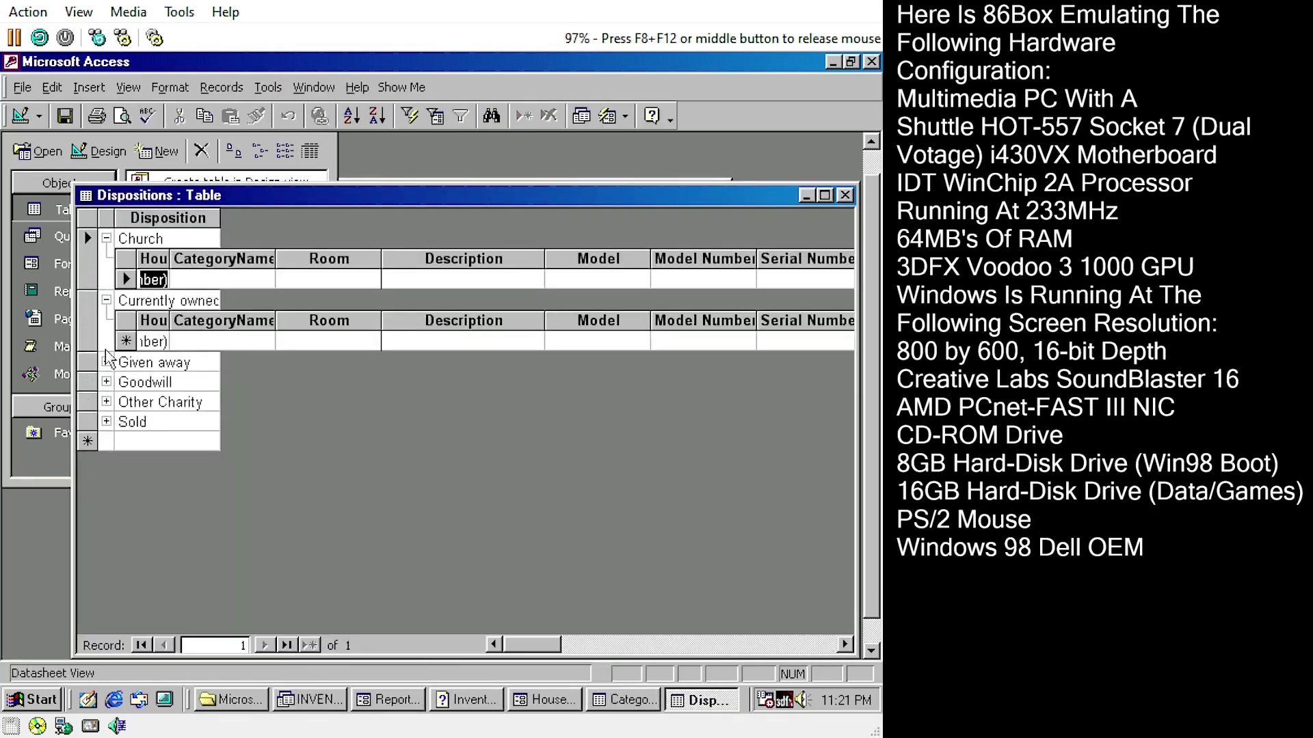
click(106, 362)
click(106, 444)
click(106, 505)
click(106, 567)
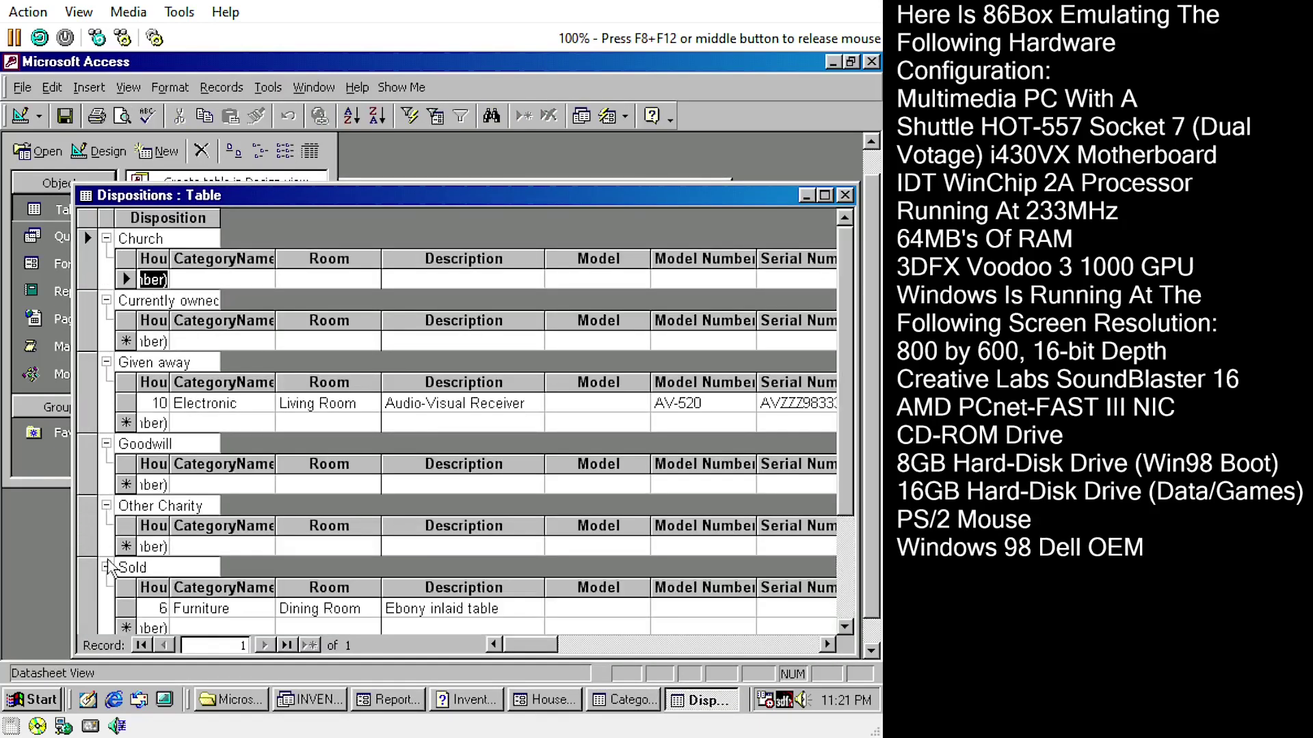
click(807, 196)
Open the Household Inventory table in a smaller window below the object list, and restore the minimized Household Inventory form above it
double_click(143, 294)
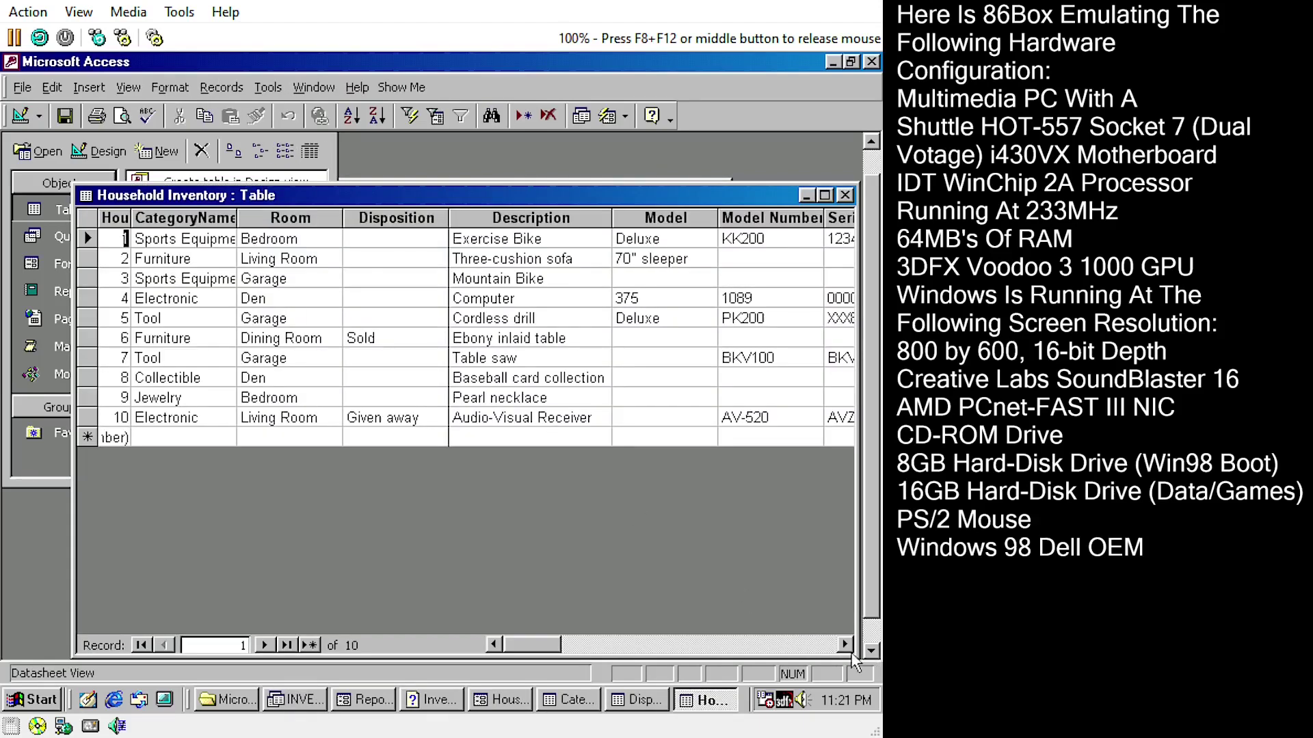
drag(855, 653, 822, 468)
drag(493, 204, 495, 359)
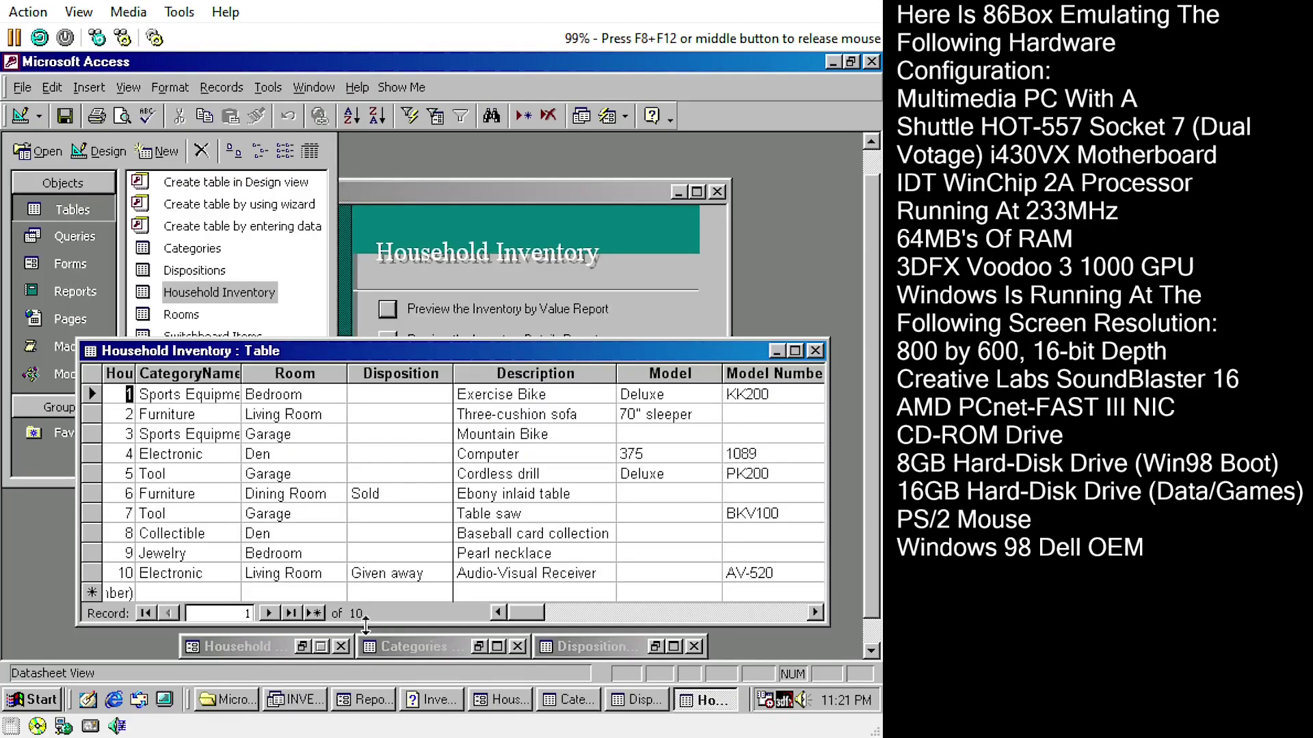
click(301, 646)
drag(526, 197, 603, 154)
click(96, 219)
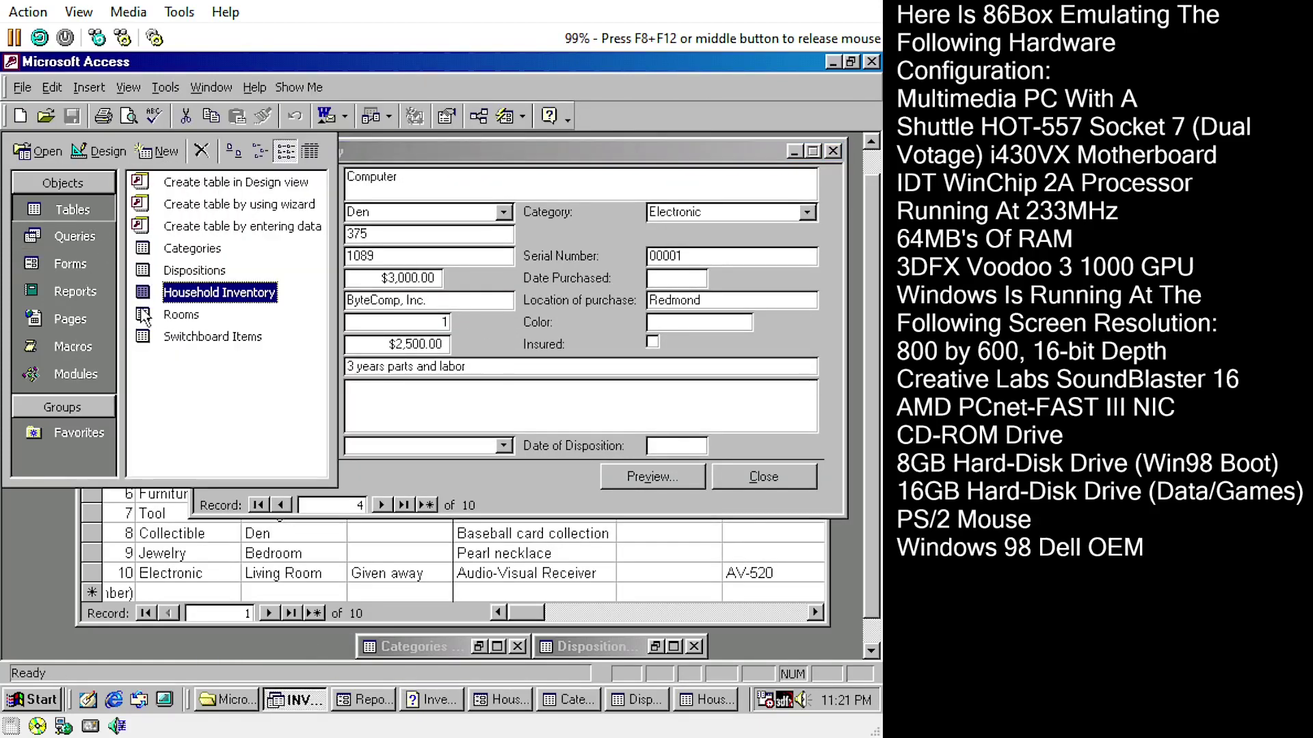
Open the Rooms table and expand the related item records of every room from Bedroom to Living Room
double_click(168, 315)
click(155, 287)
click(155, 389)
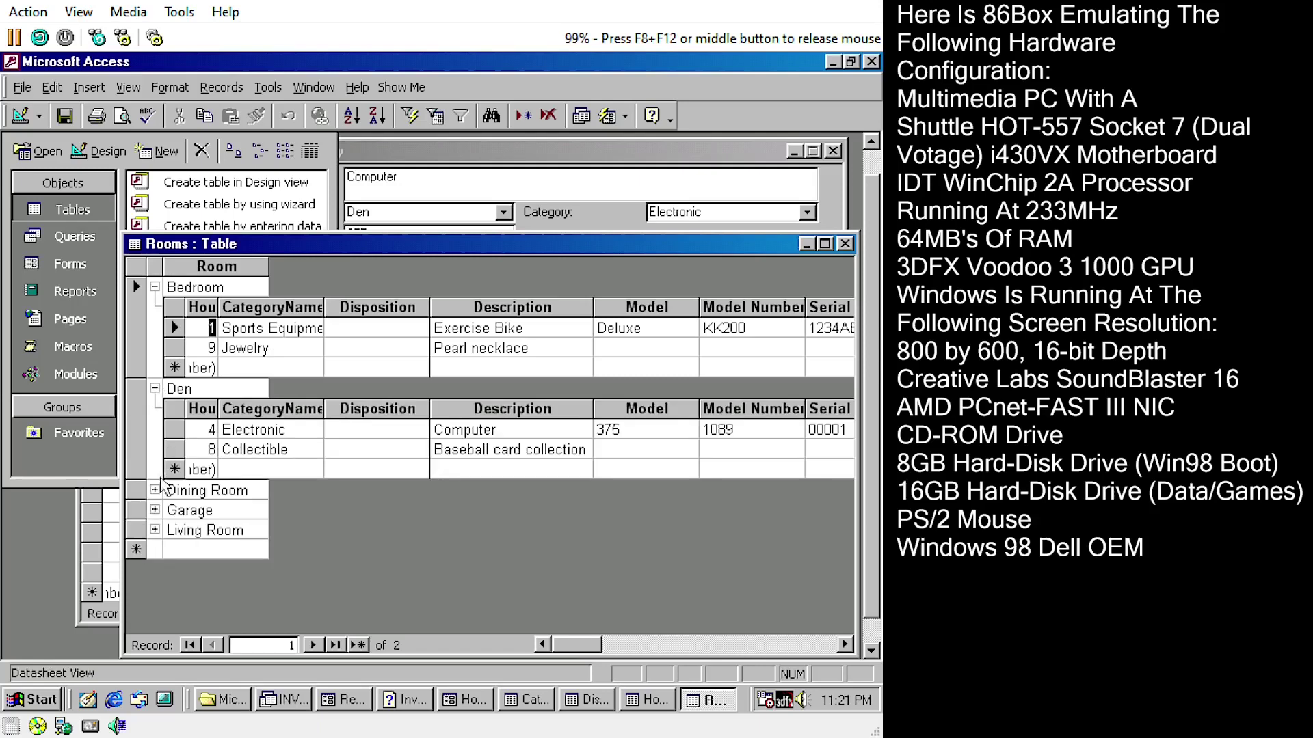
click(155, 491)
click(156, 572)
scroll(846, 637, down, 2)
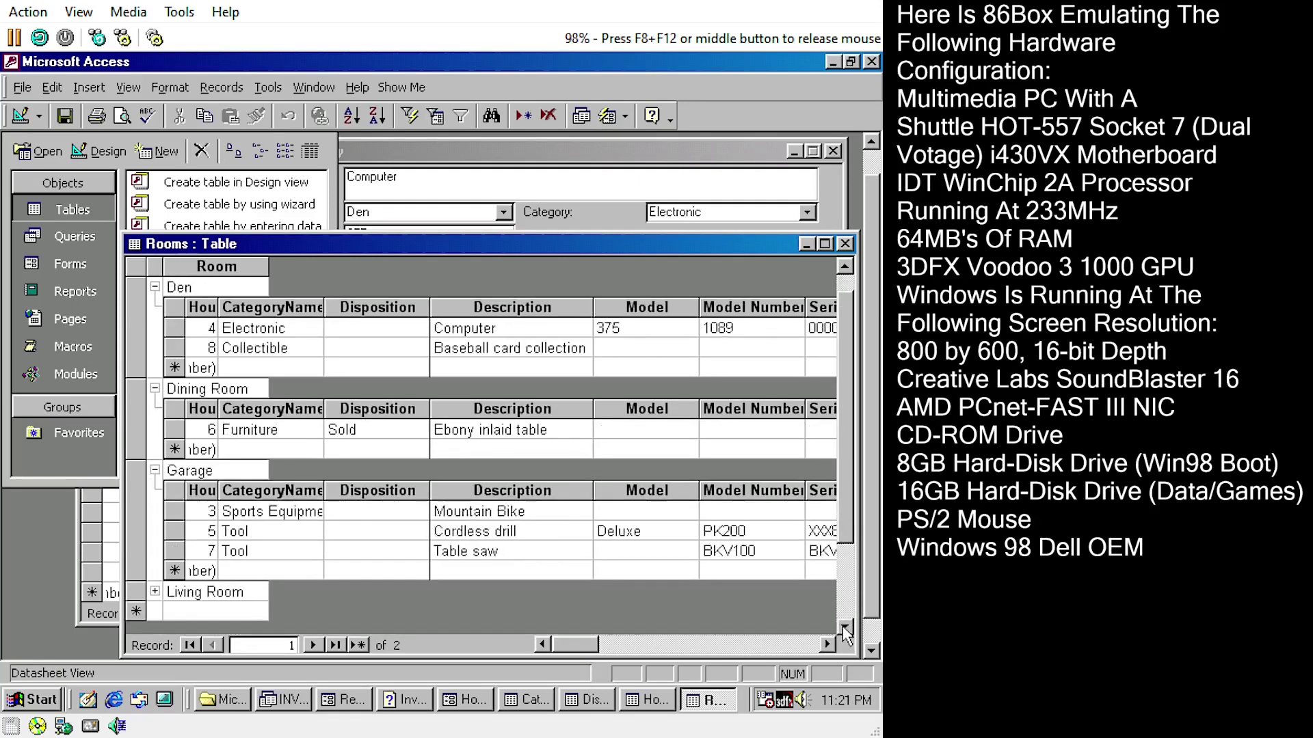
click(156, 487)
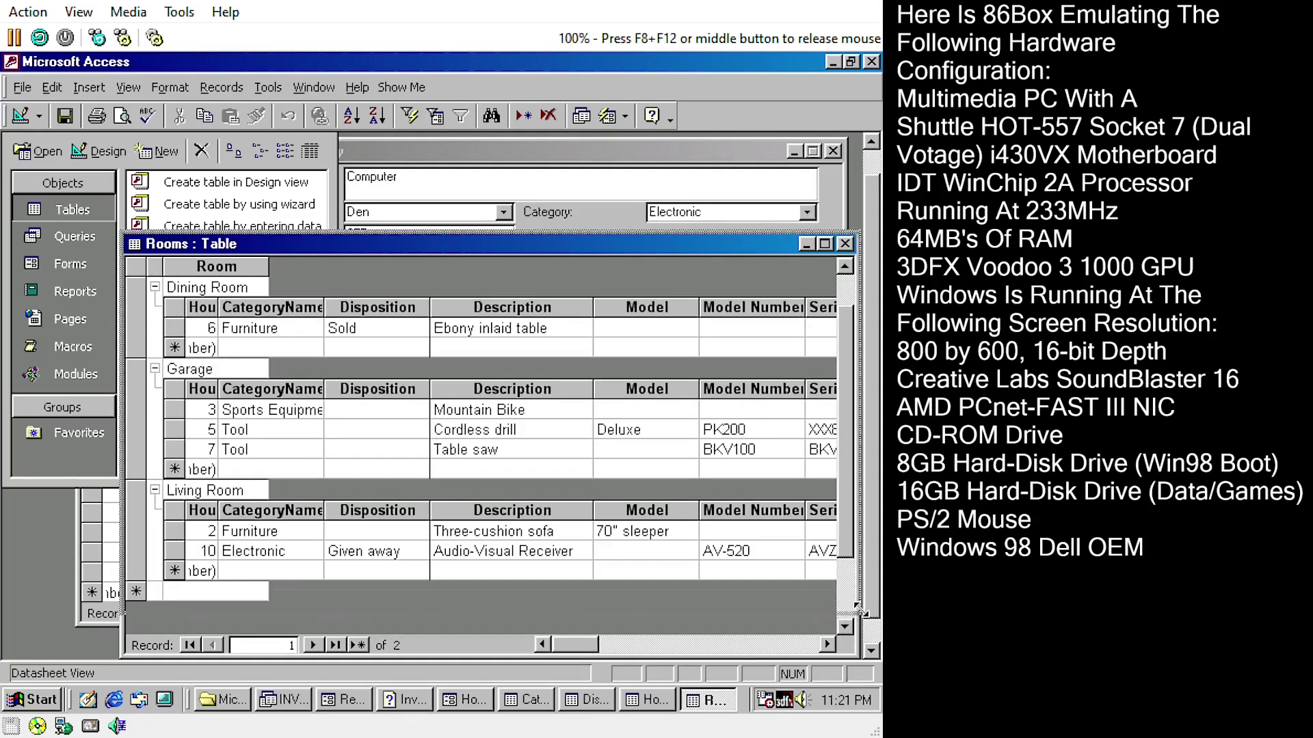
drag(670, 247, 643, 301)
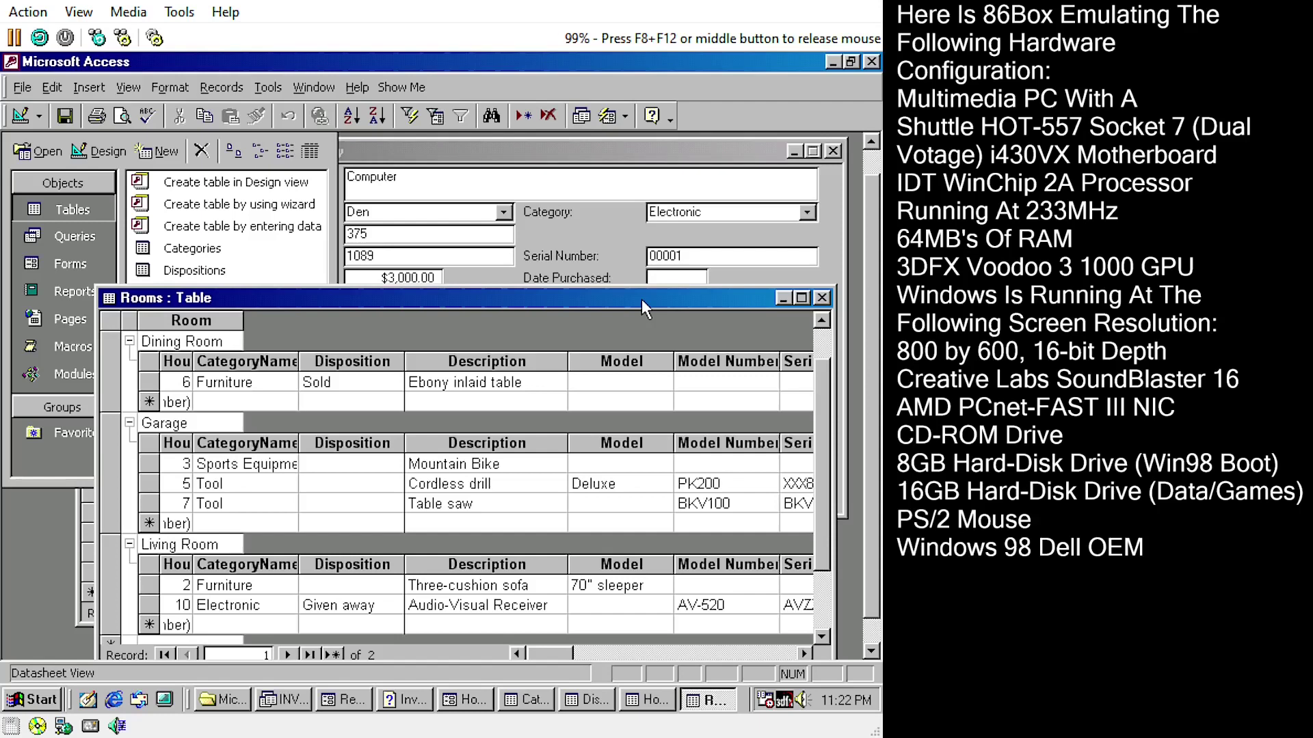
Open the Switchboard Items table and list the database's queries
click(191, 205)
double_click(151, 338)
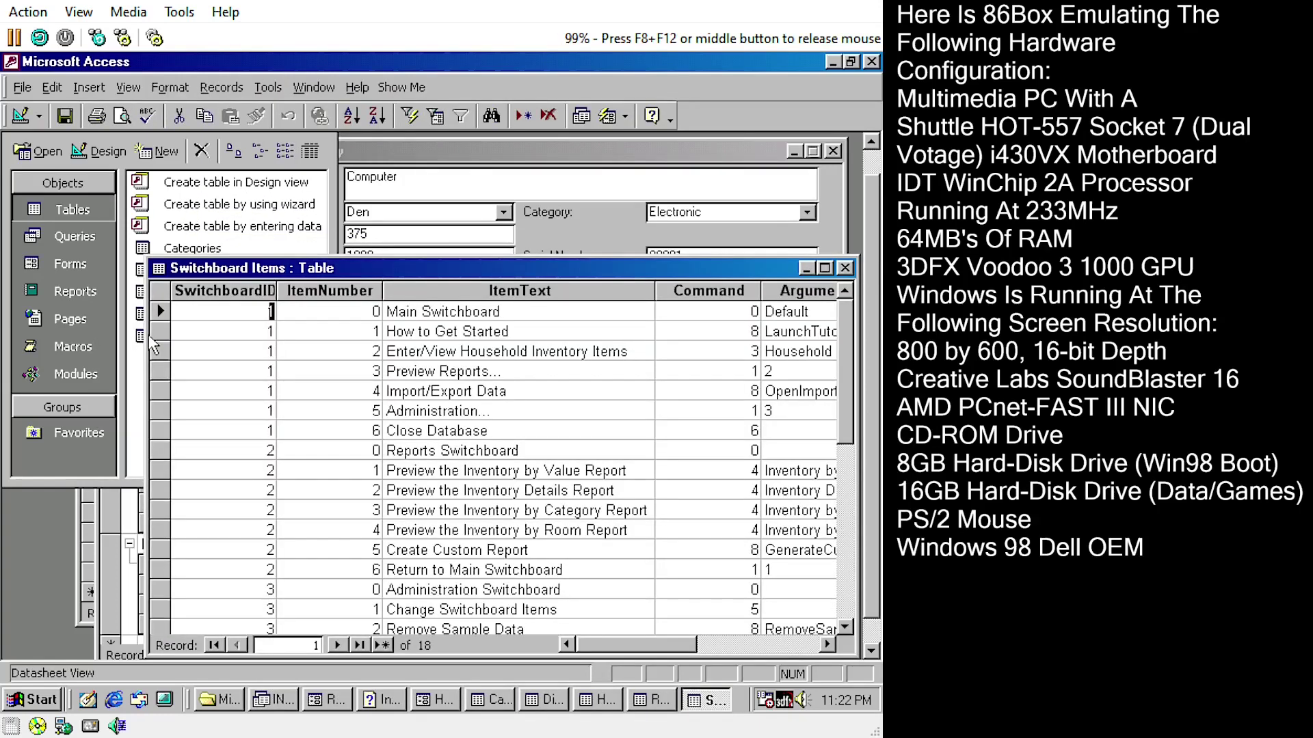
click(74, 236)
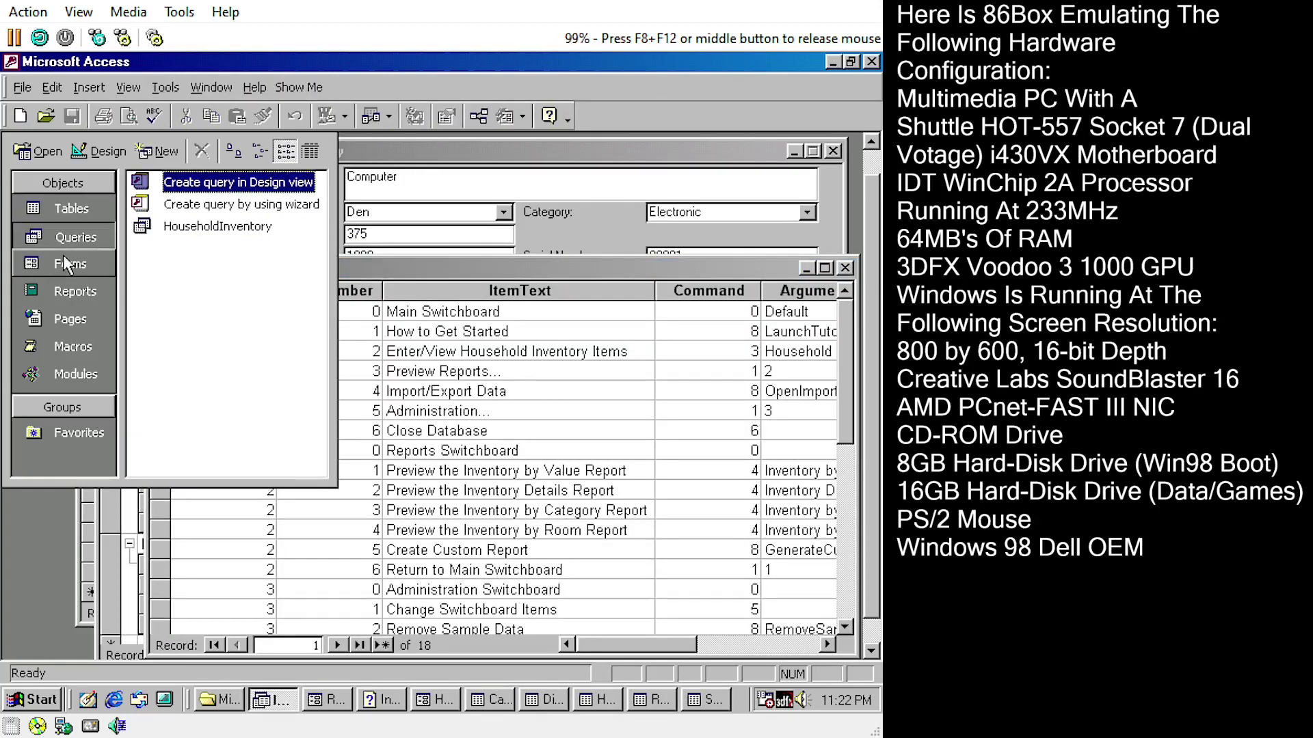
Open the ImportExport, Rooms and Switchboard forms, and minimize the Rooms form and the Reports Switchboard
click(71, 265)
double_click(149, 294)
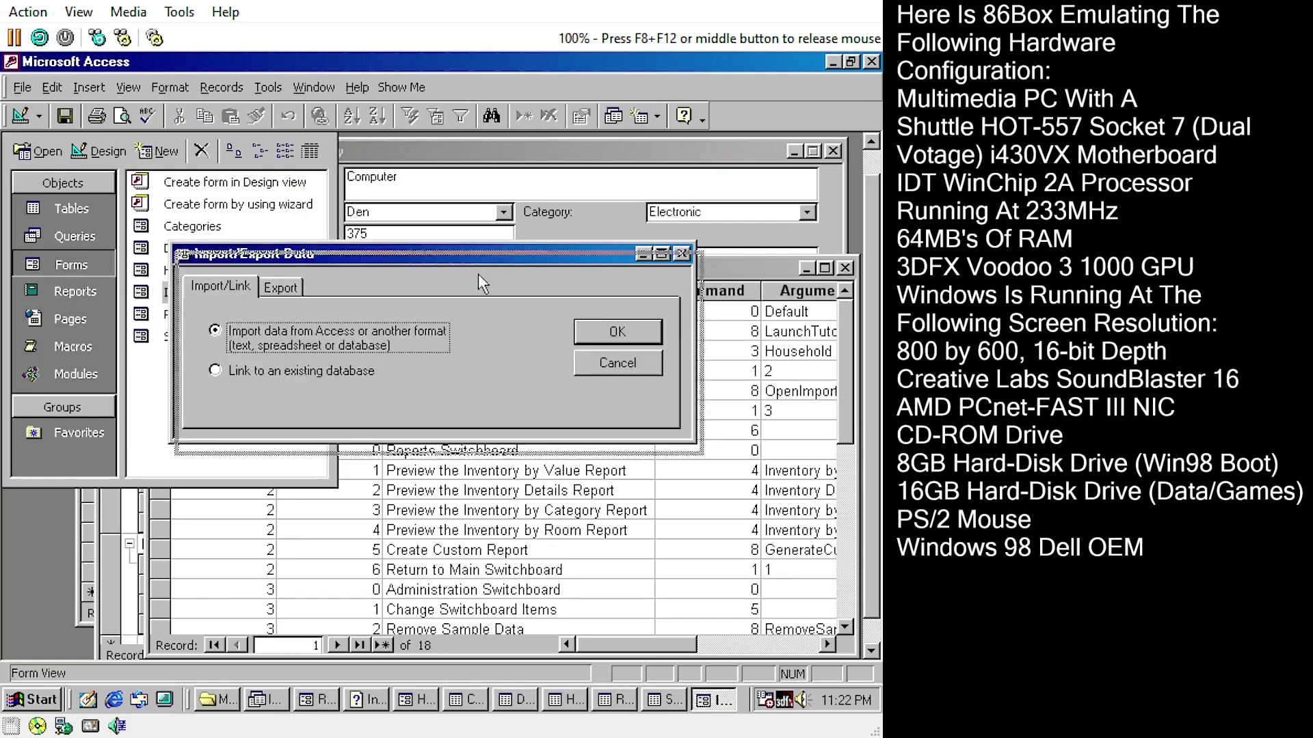
double_click(164, 228)
key(Return)
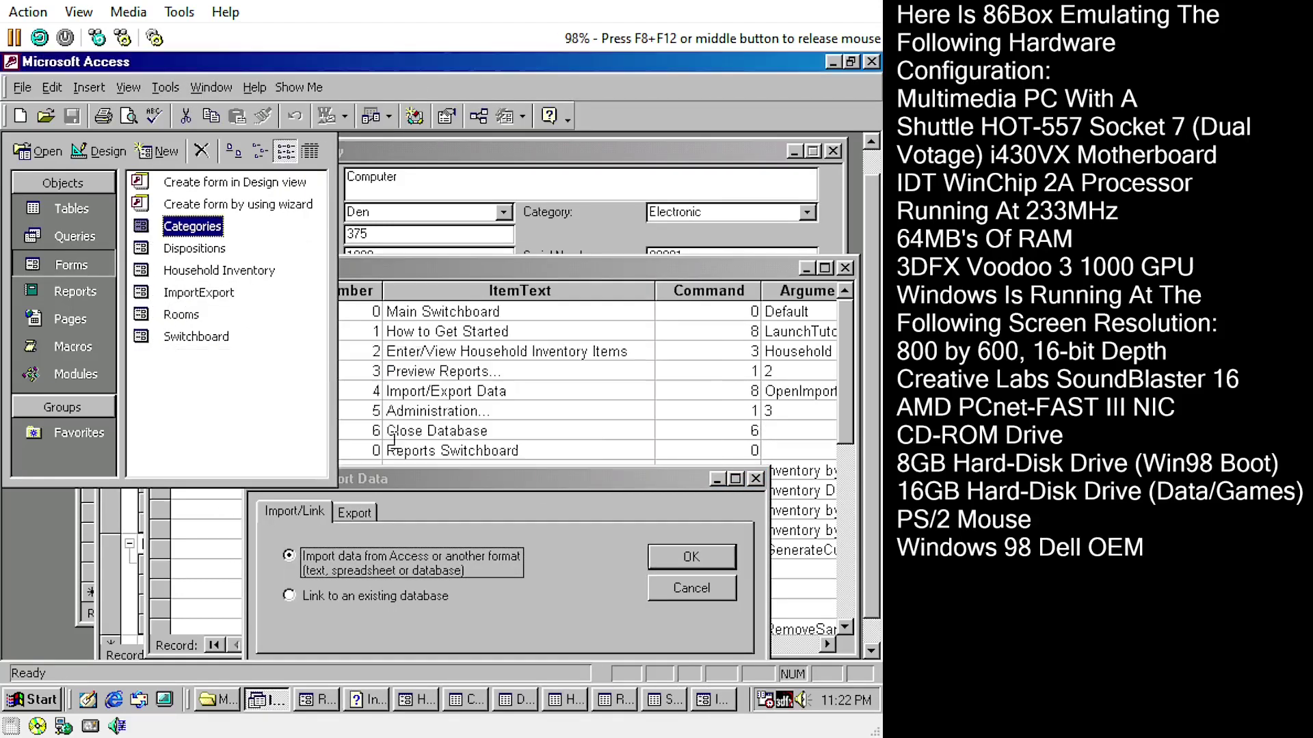
double_click(160, 315)
double_click(157, 333)
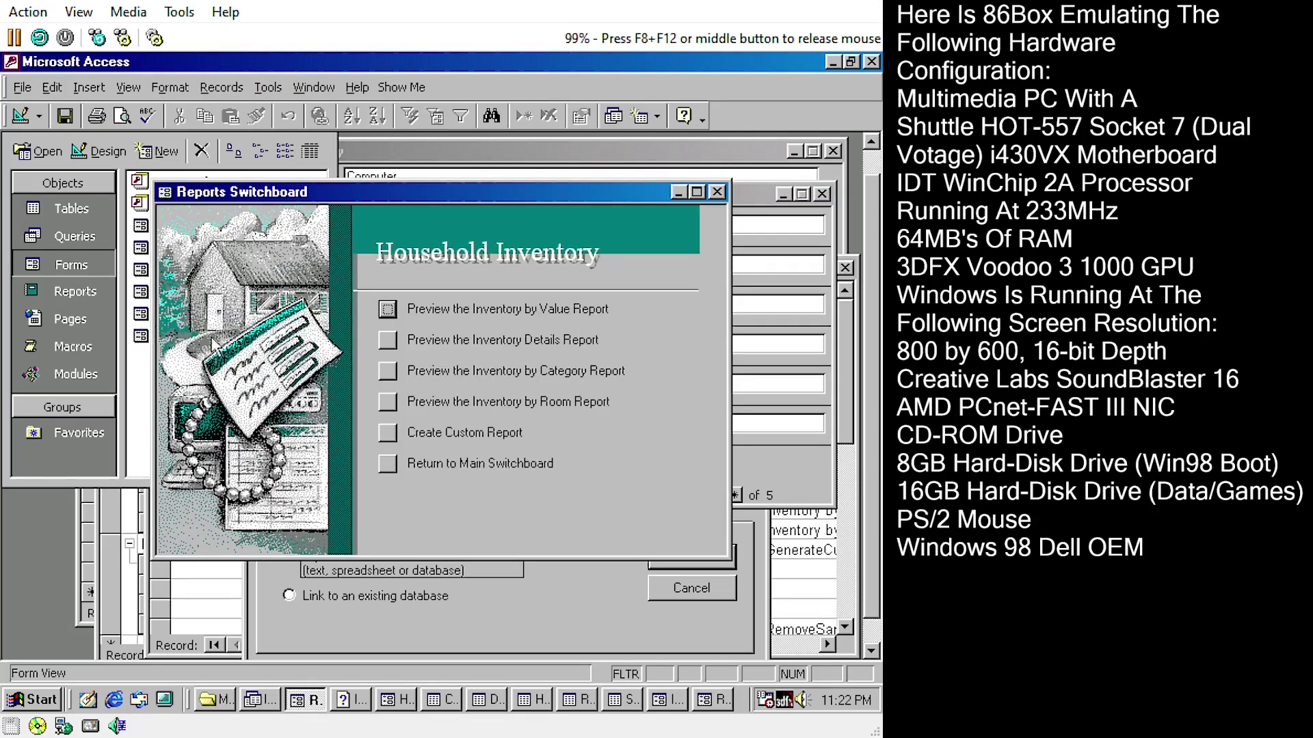
click(677, 192)
click(784, 193)
Try to preview the Categories report
click(75, 292)
double_click(137, 227)
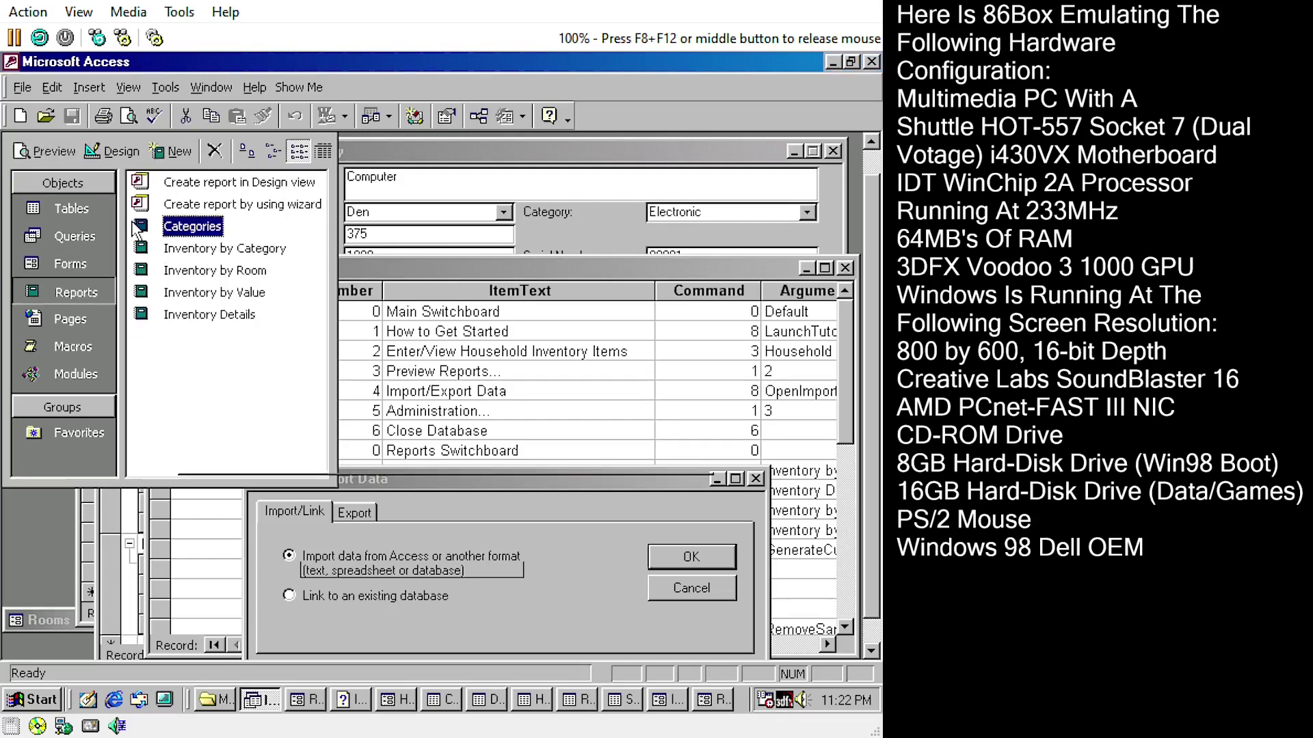
click(417, 454)
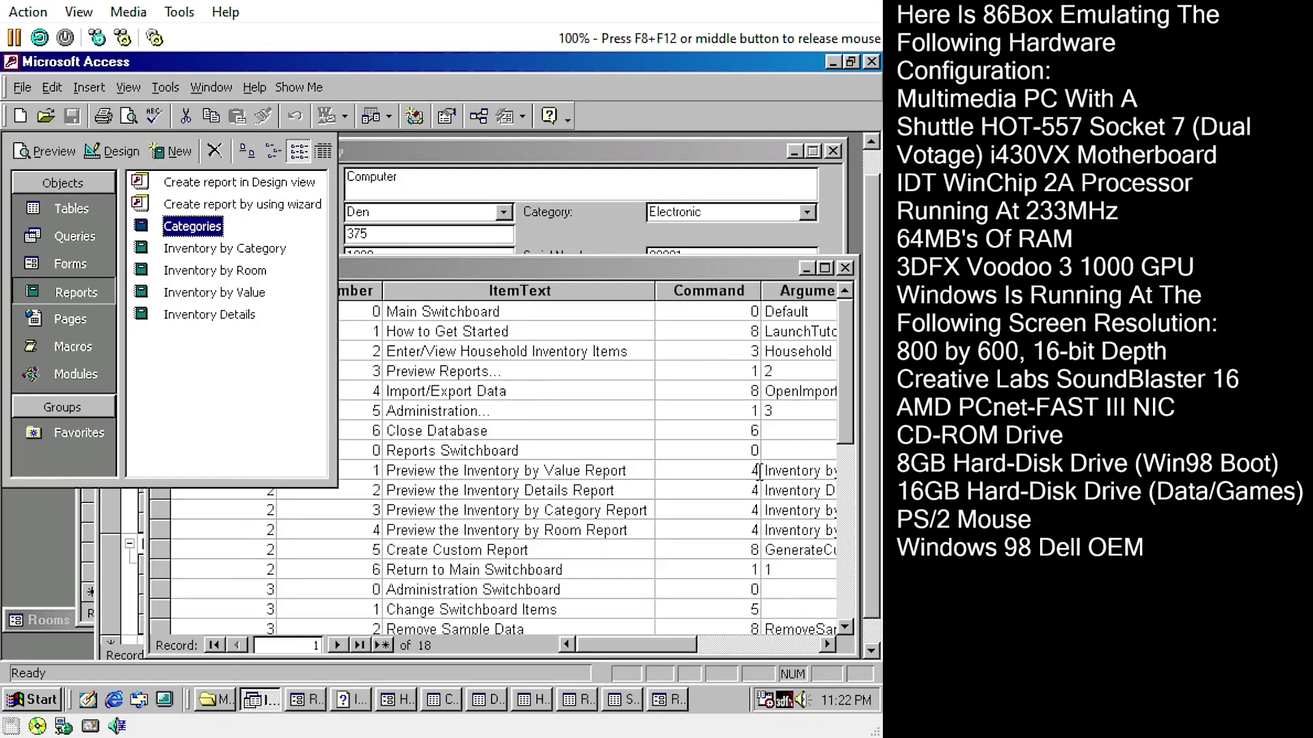
Close the open tables, the Reports Switchboard and the Inventory database help, leaving only the database window
click(845, 269)
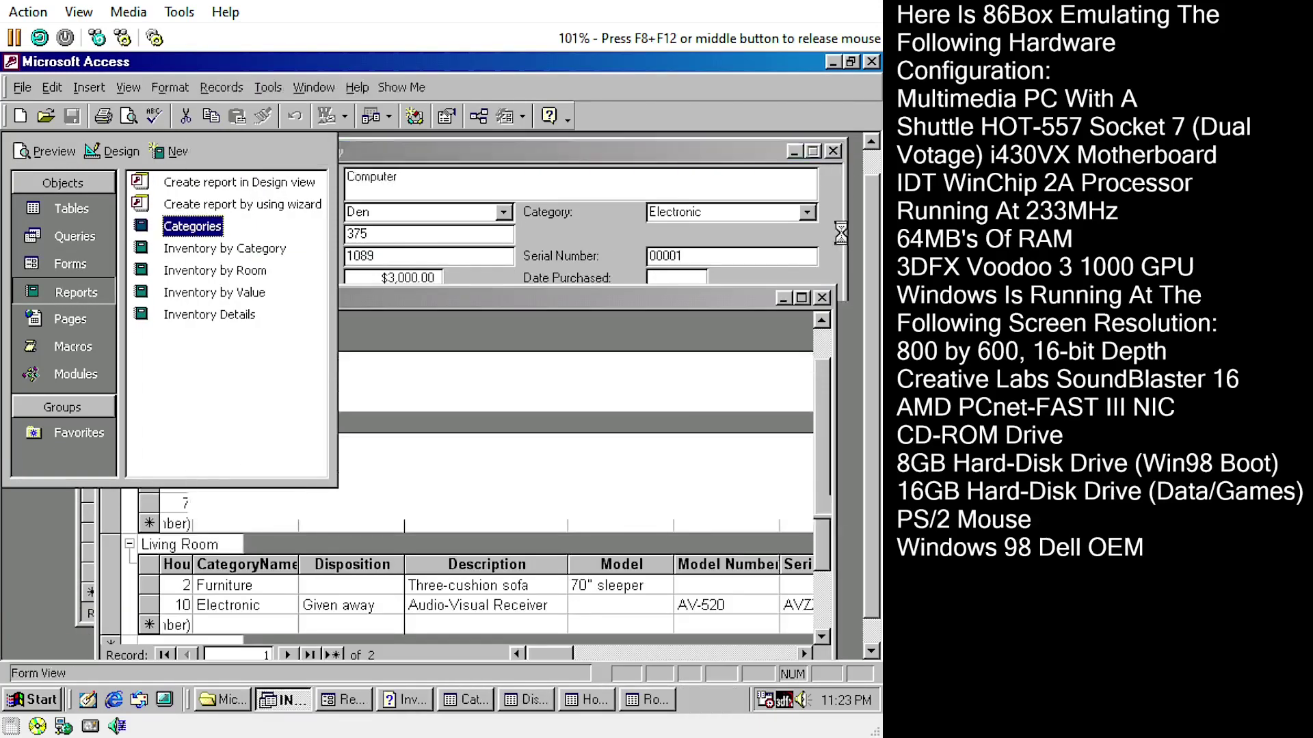
click(822, 297)
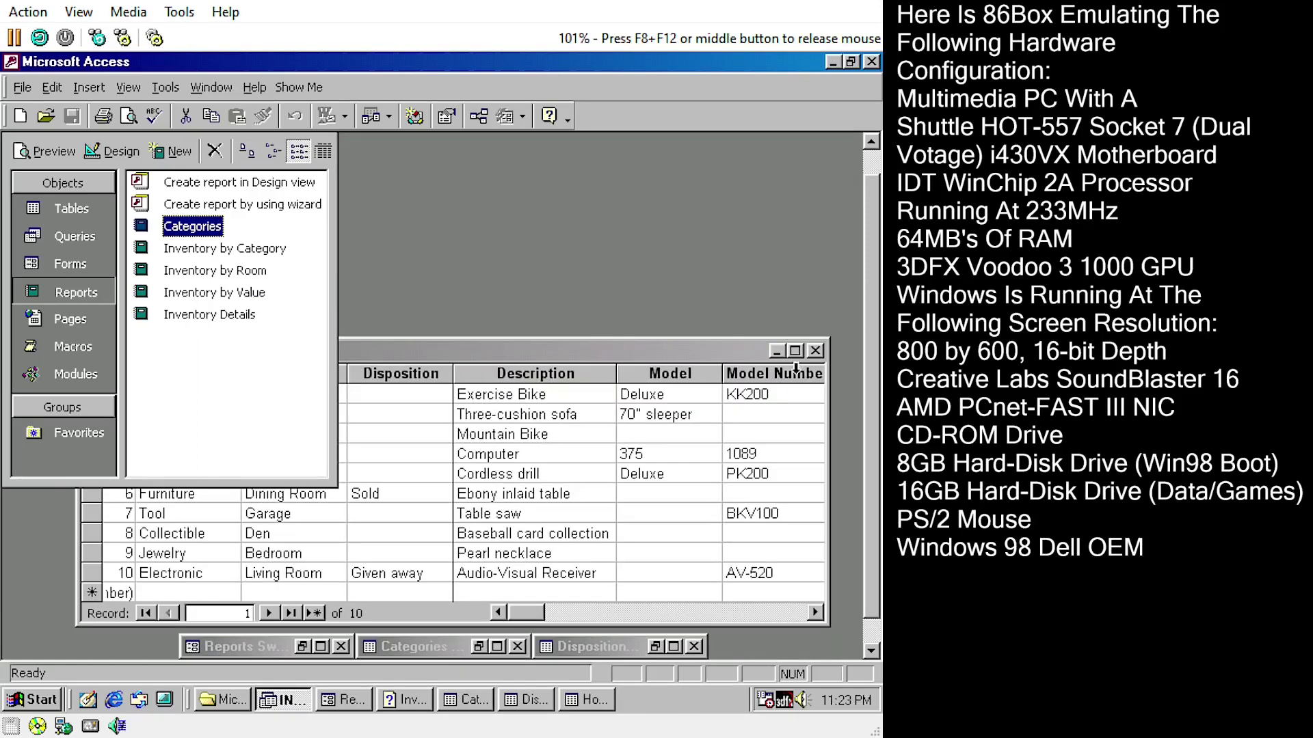
click(694, 646)
click(517, 646)
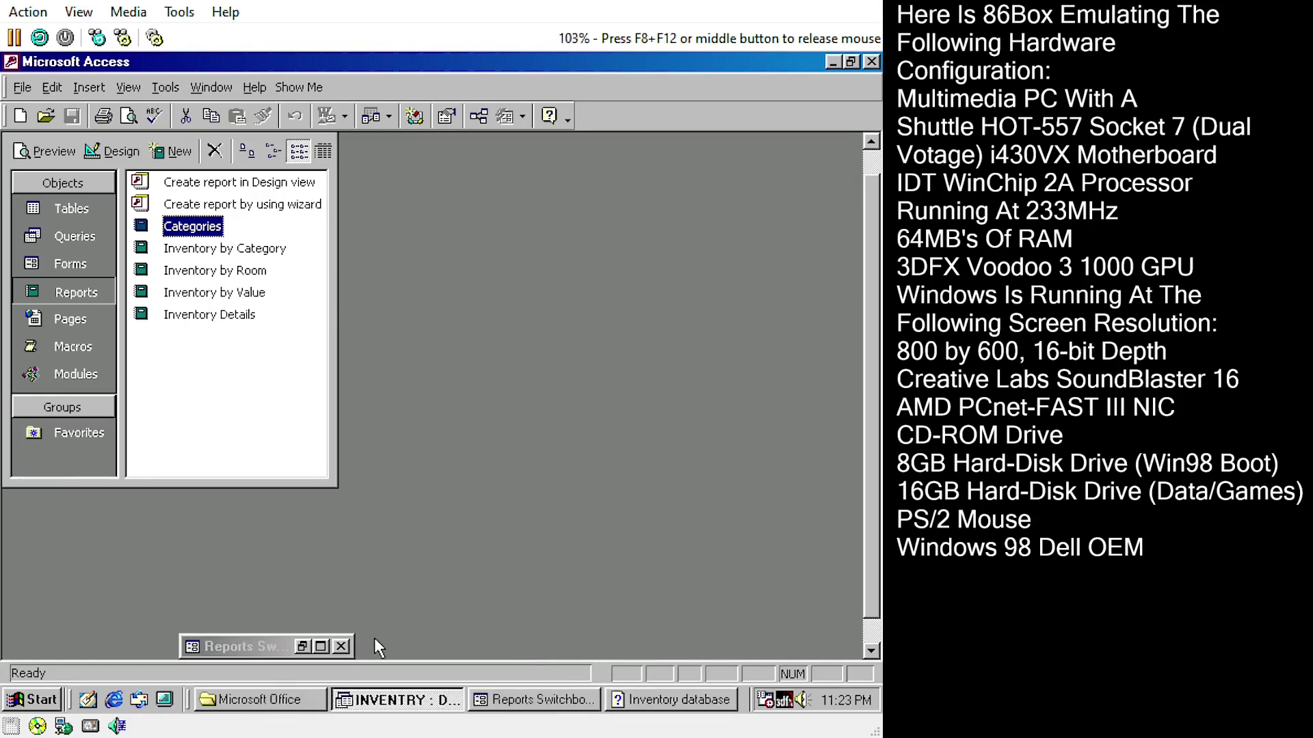
click(341, 646)
click(854, 378)
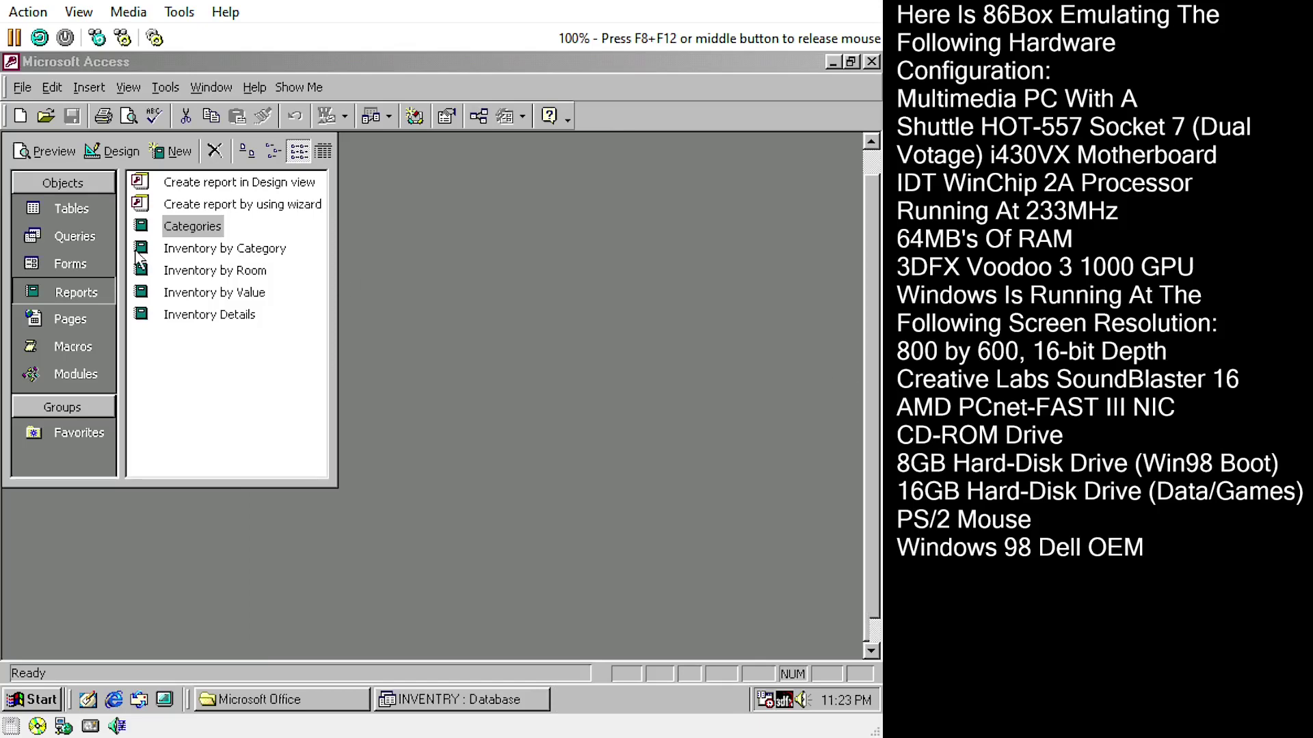
Try to preview the Inventory by Category, Inventory by Value and Inventory Details reports
double_click(266, 249)
click(408, 457)
double_click(161, 292)
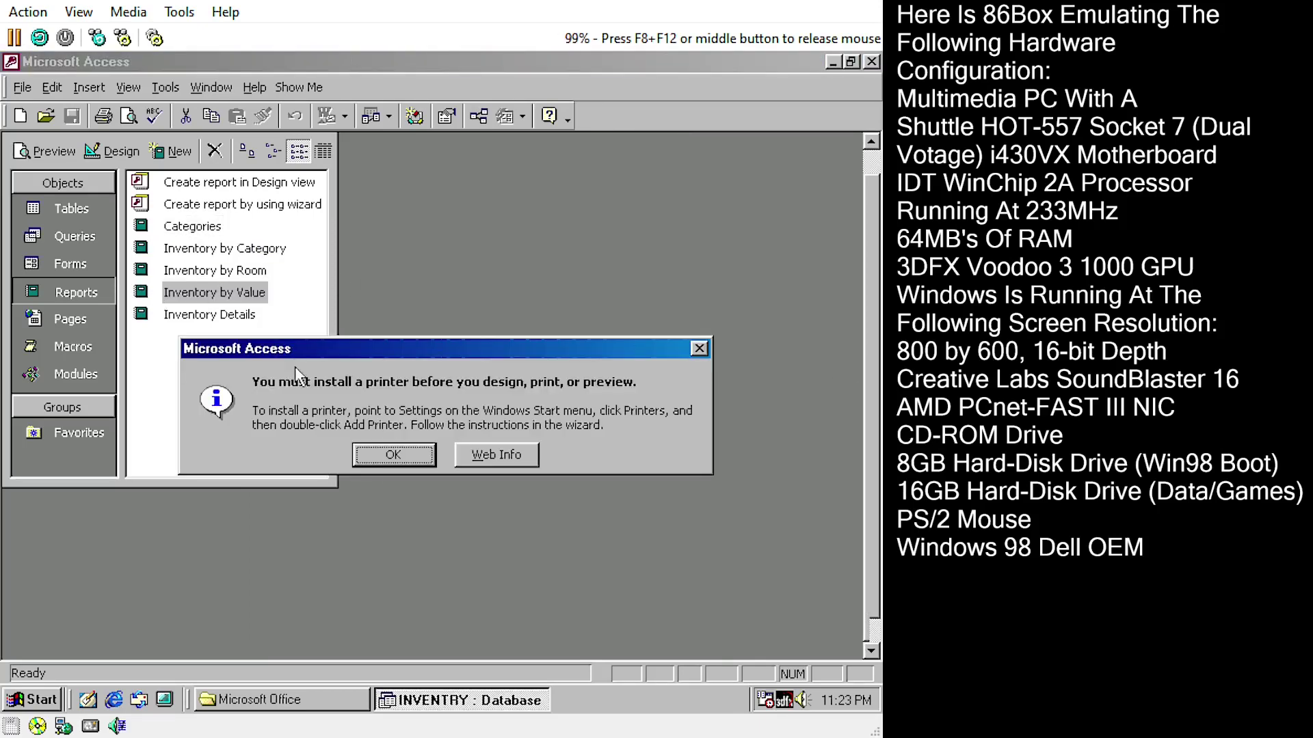
click(396, 457)
double_click(160, 316)
click(403, 458)
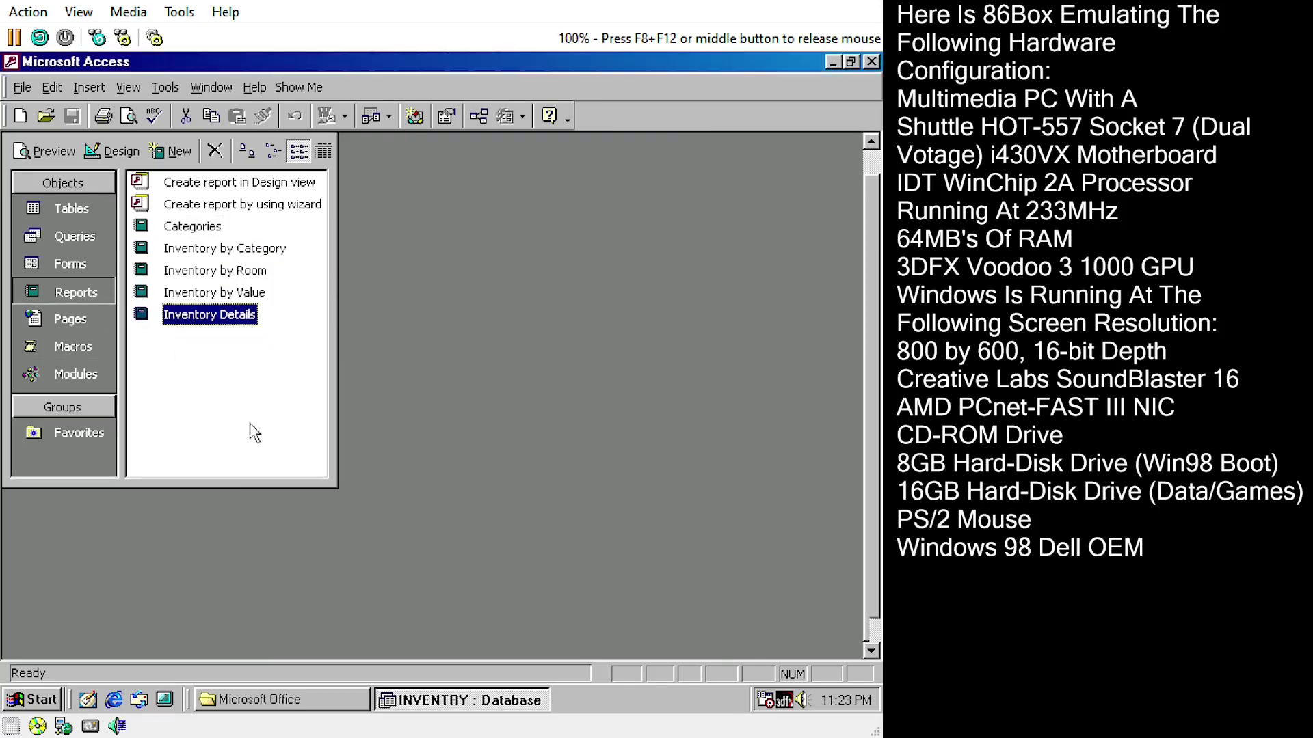
Look through the database's pages, macros and modules
click(76, 330)
click(77, 349)
click(75, 374)
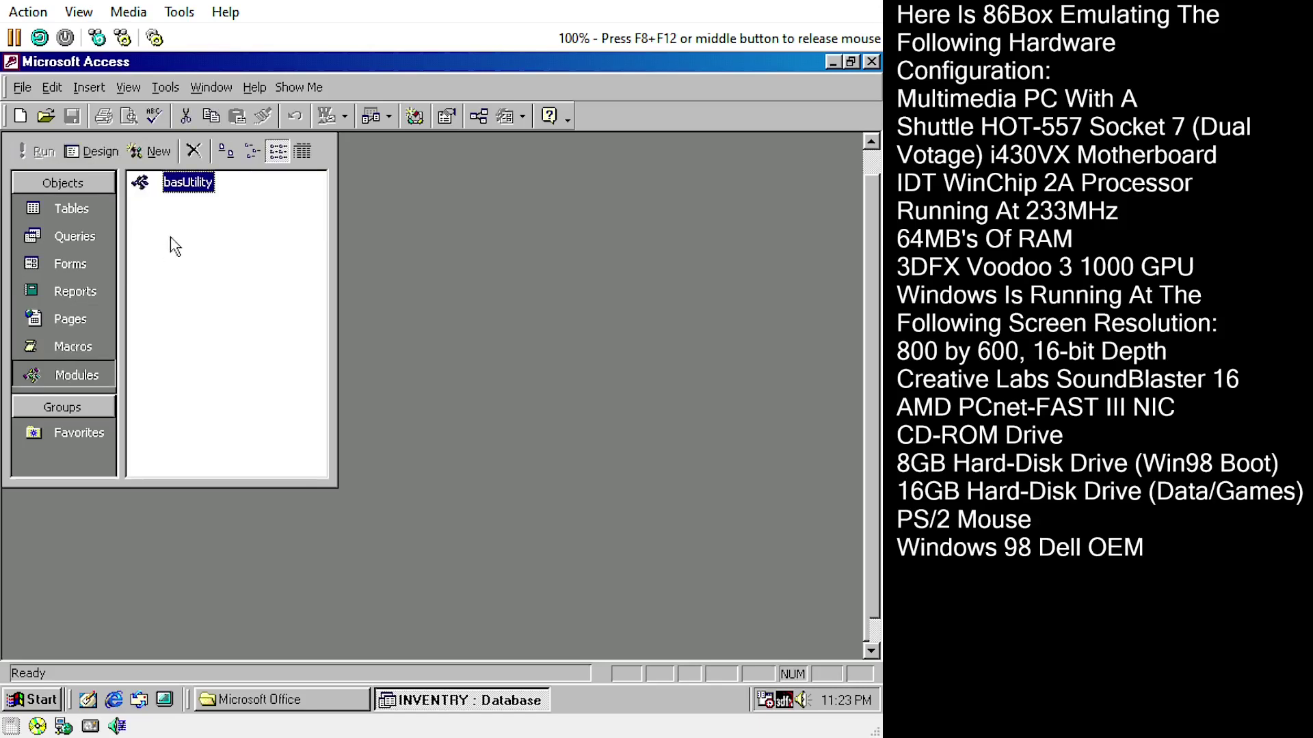
Open the basUtility and basInventryHelpFunction modules in Visual Basic and review their code
double_click(181, 186)
double_click(762, 268)
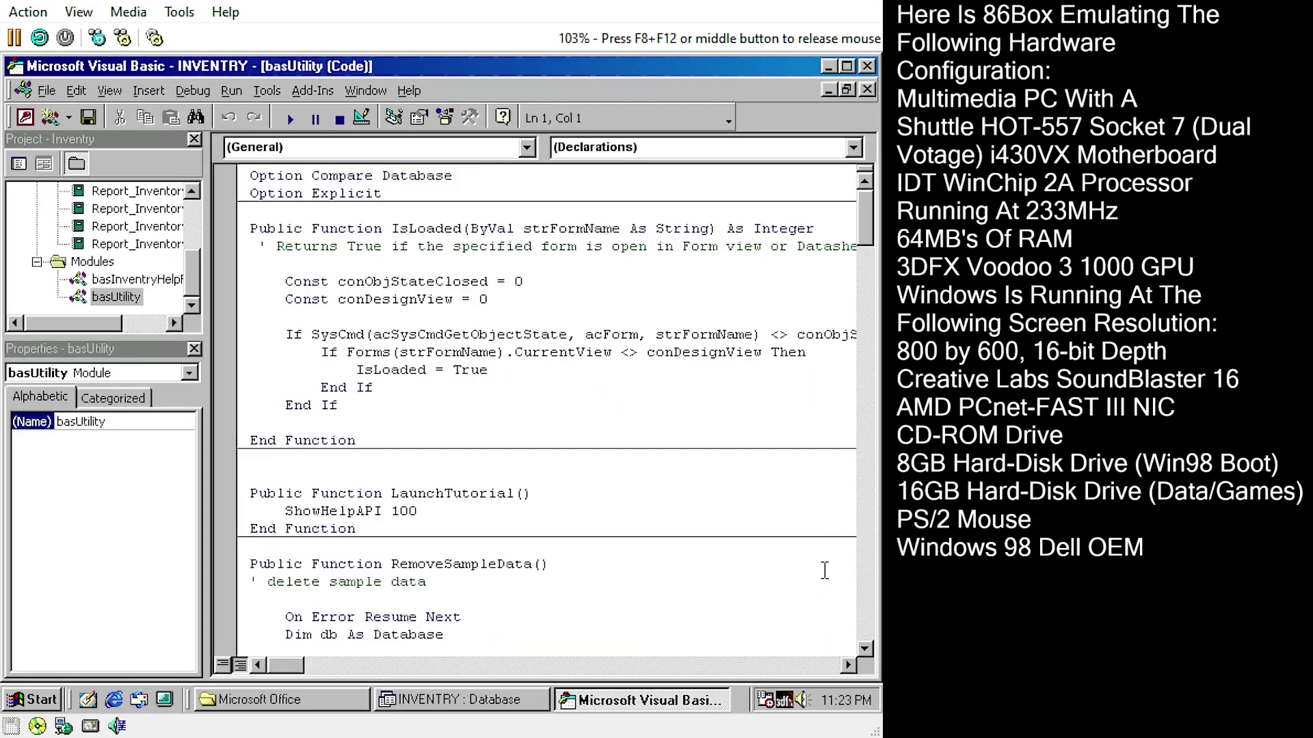
drag(865, 650, 865, 648)
double_click(136, 279)
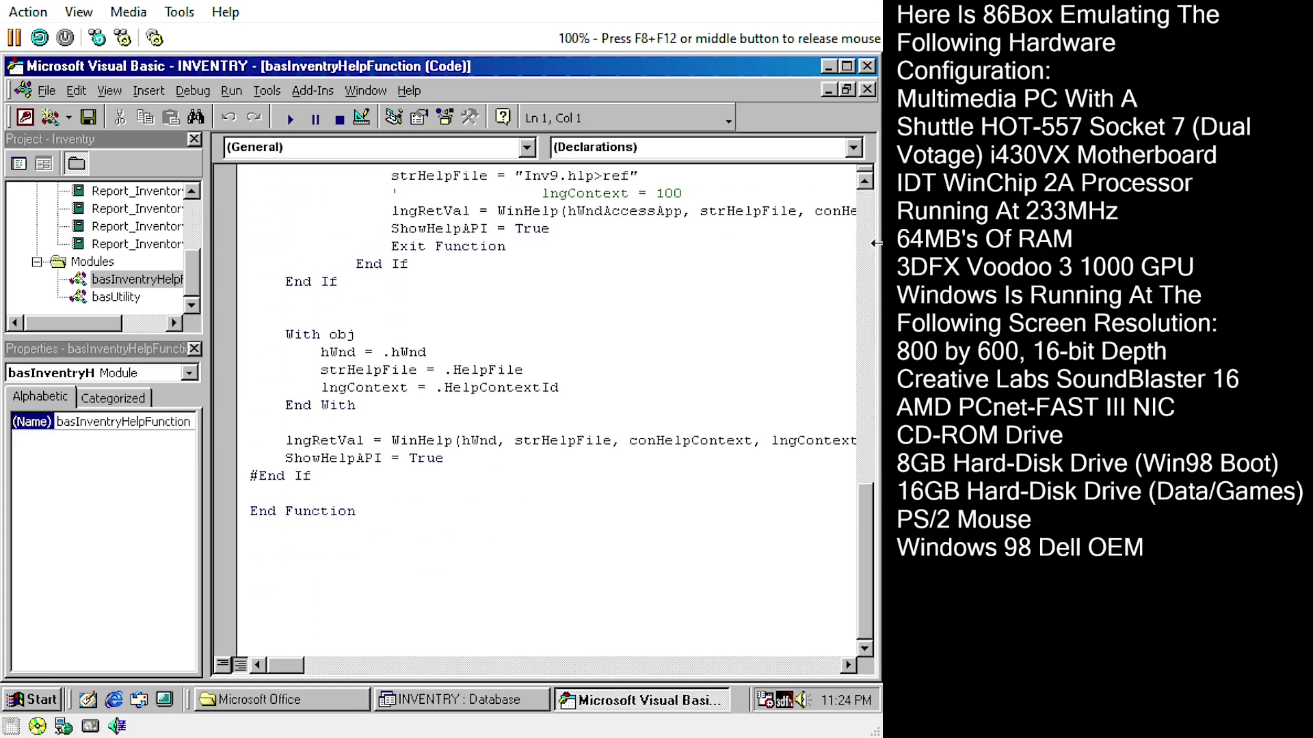
Close both module code windows and exit the Visual Basic editor
click(869, 90)
click(870, 91)
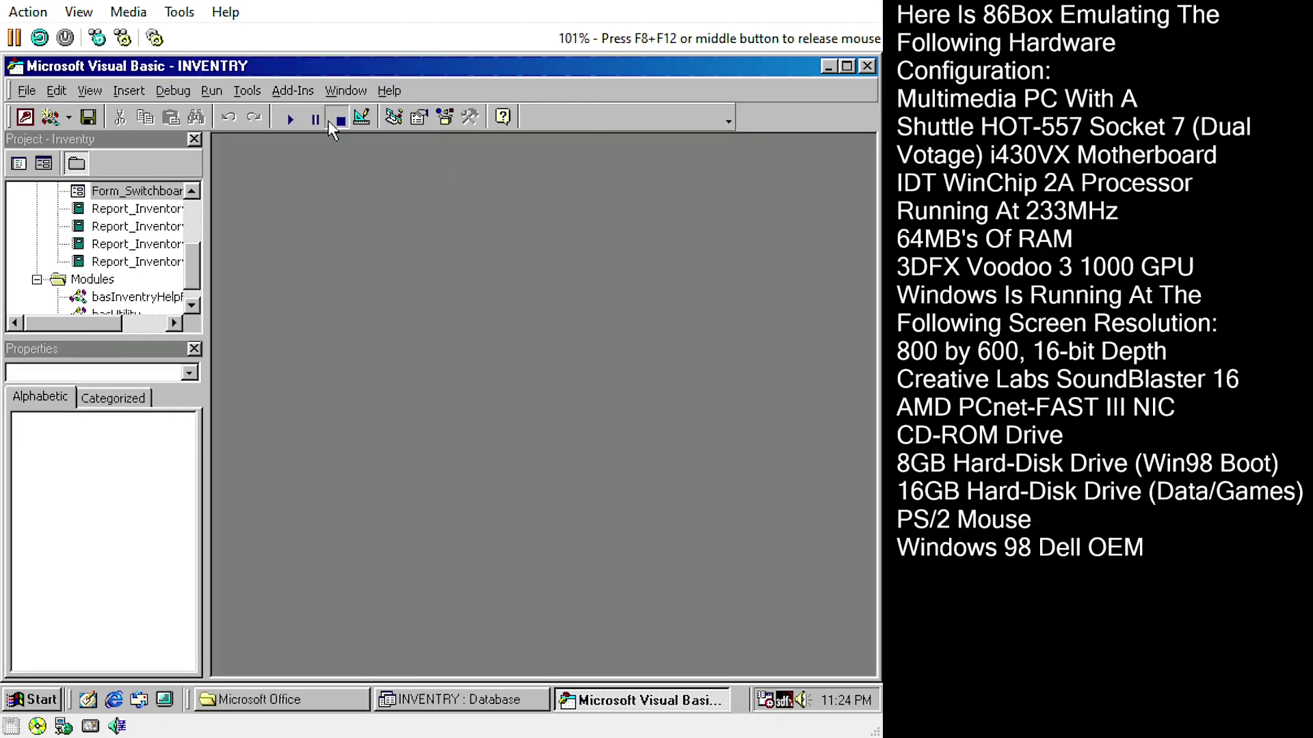
click(867, 66)
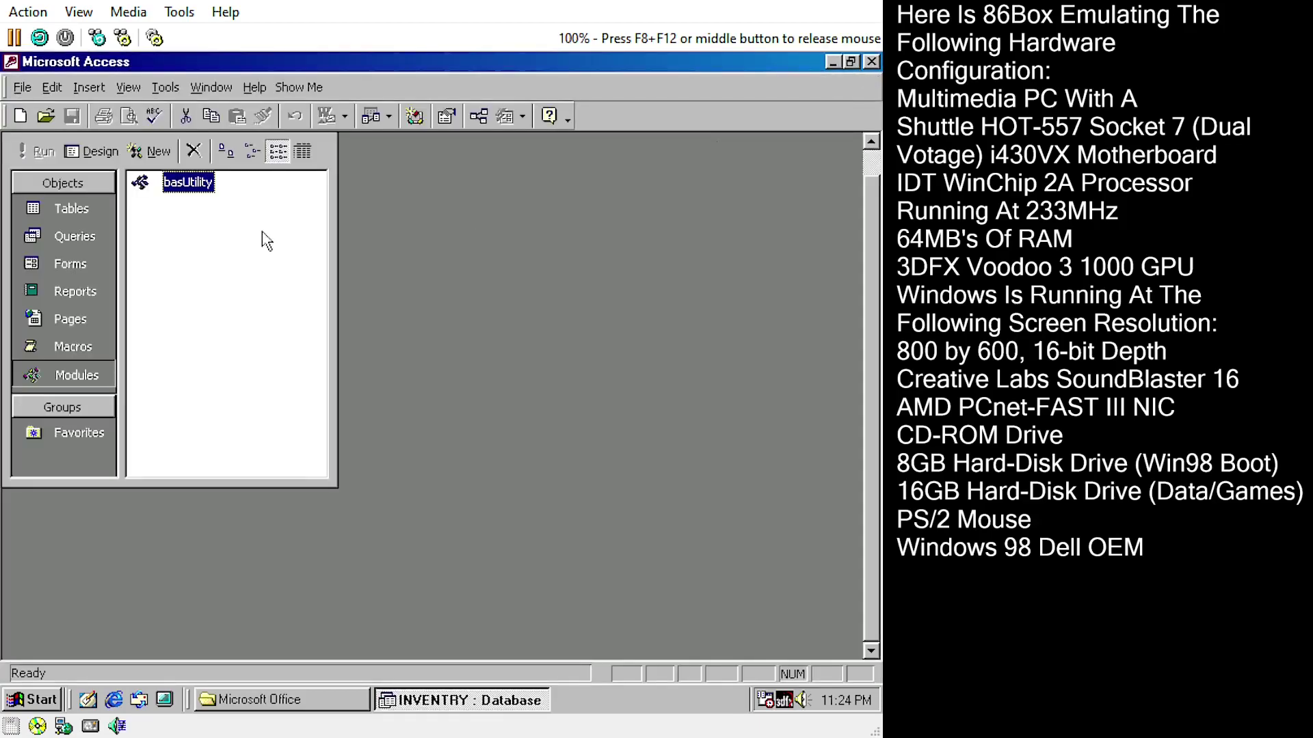
Exit Access and close the Microsoft Office folder
click(41, 208)
click(89, 318)
click(68, 208)
key(alt+F4)
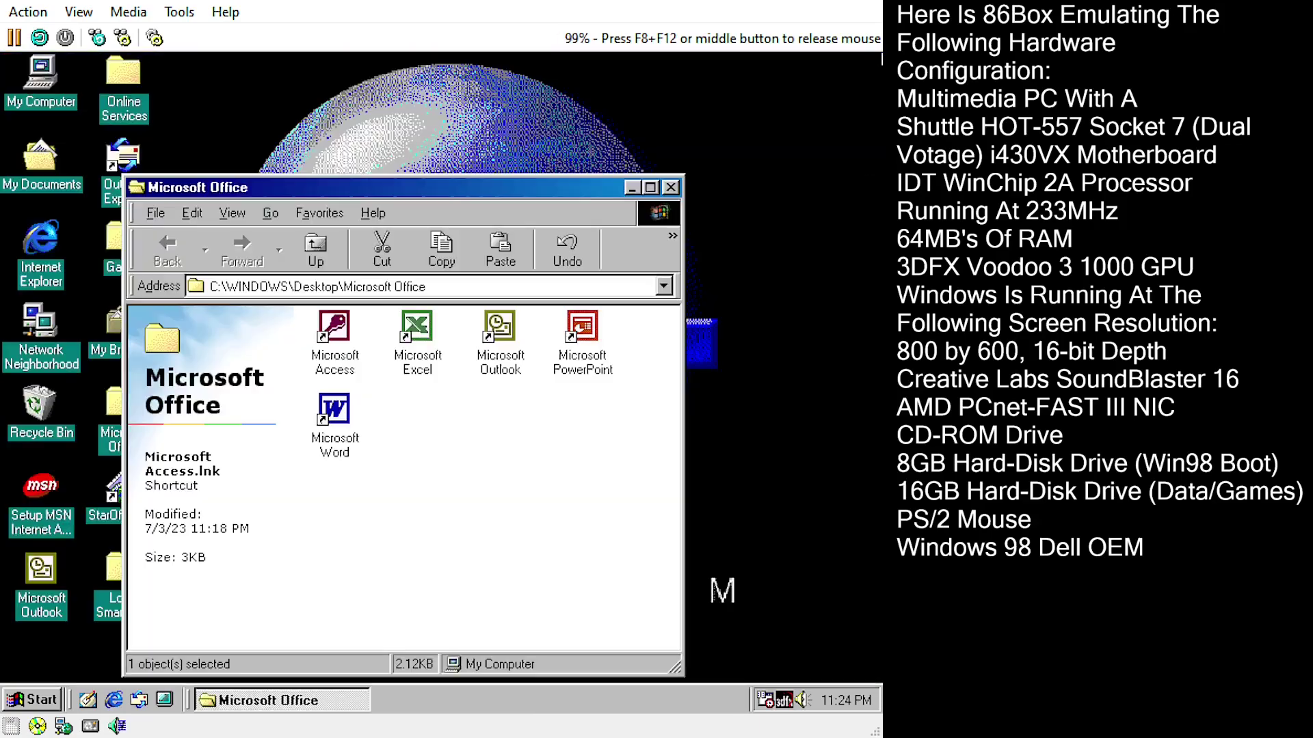
key(alt+F4)
key(F8+F12)
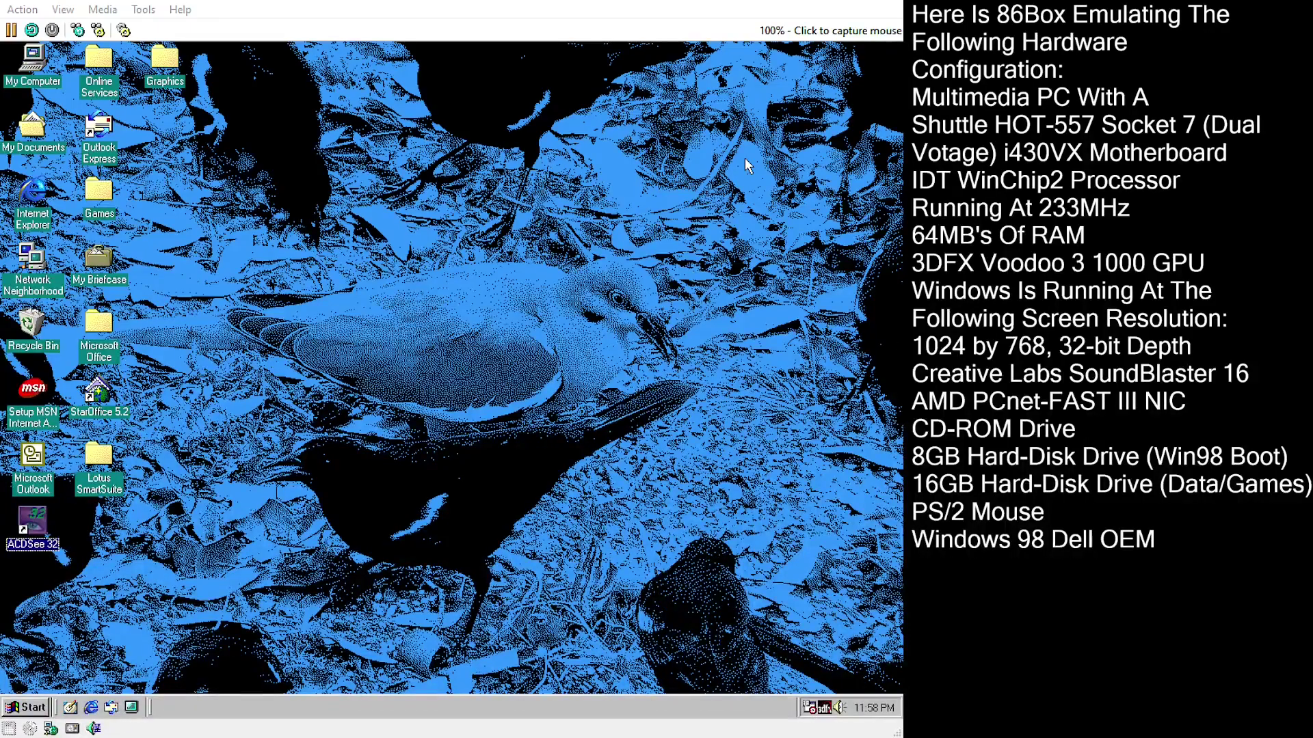
Launch Microsoft Outlook from the Microsoft Office folder on the desktop
click(745, 158)
double_click(97, 338)
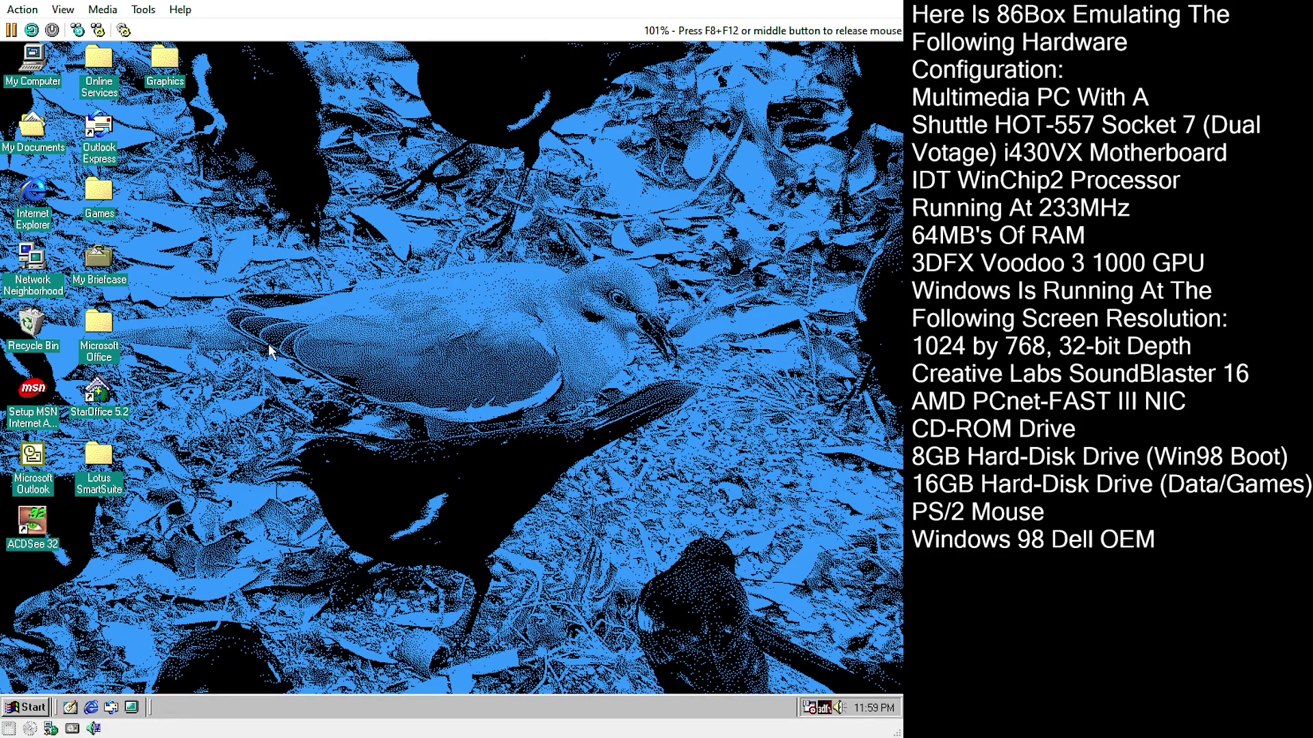
double_click(403, 262)
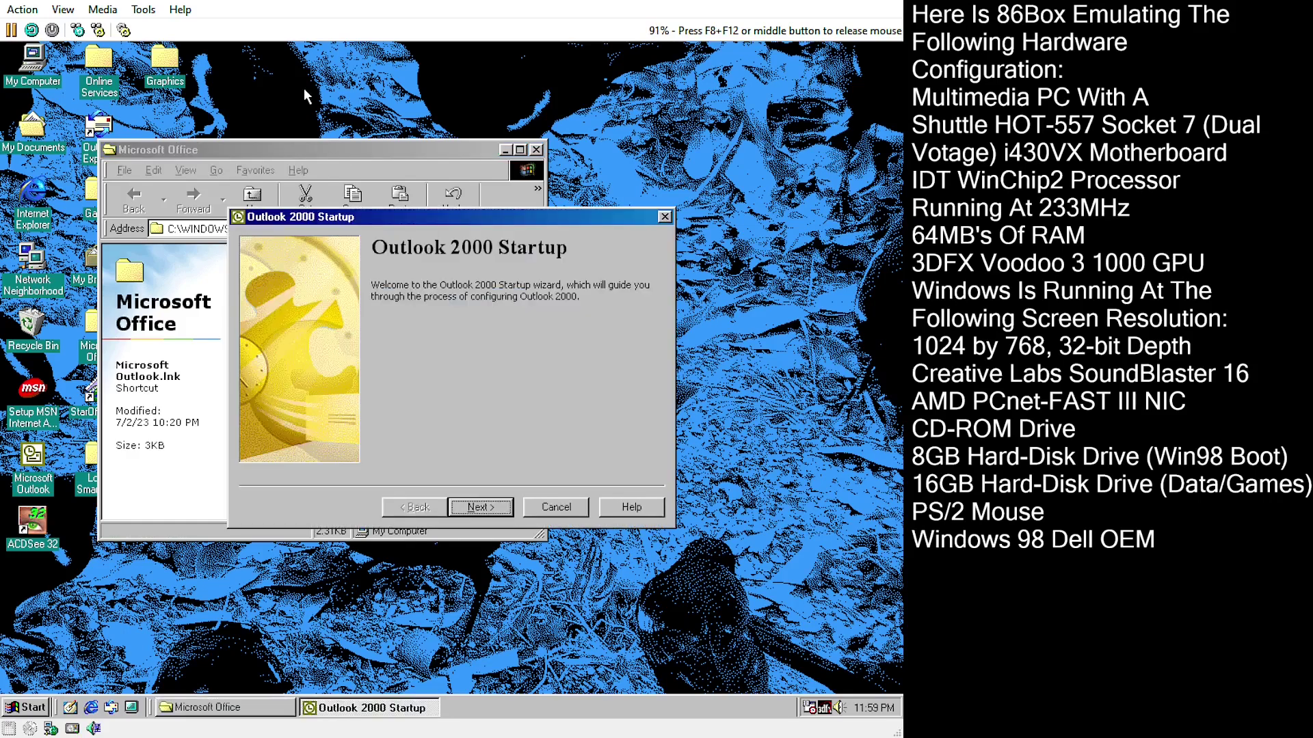
Advance through the Outlook 2000 Startup wizard and exit the Internet Connection Wizard without creating an account
click(465, 510)
click(465, 510)
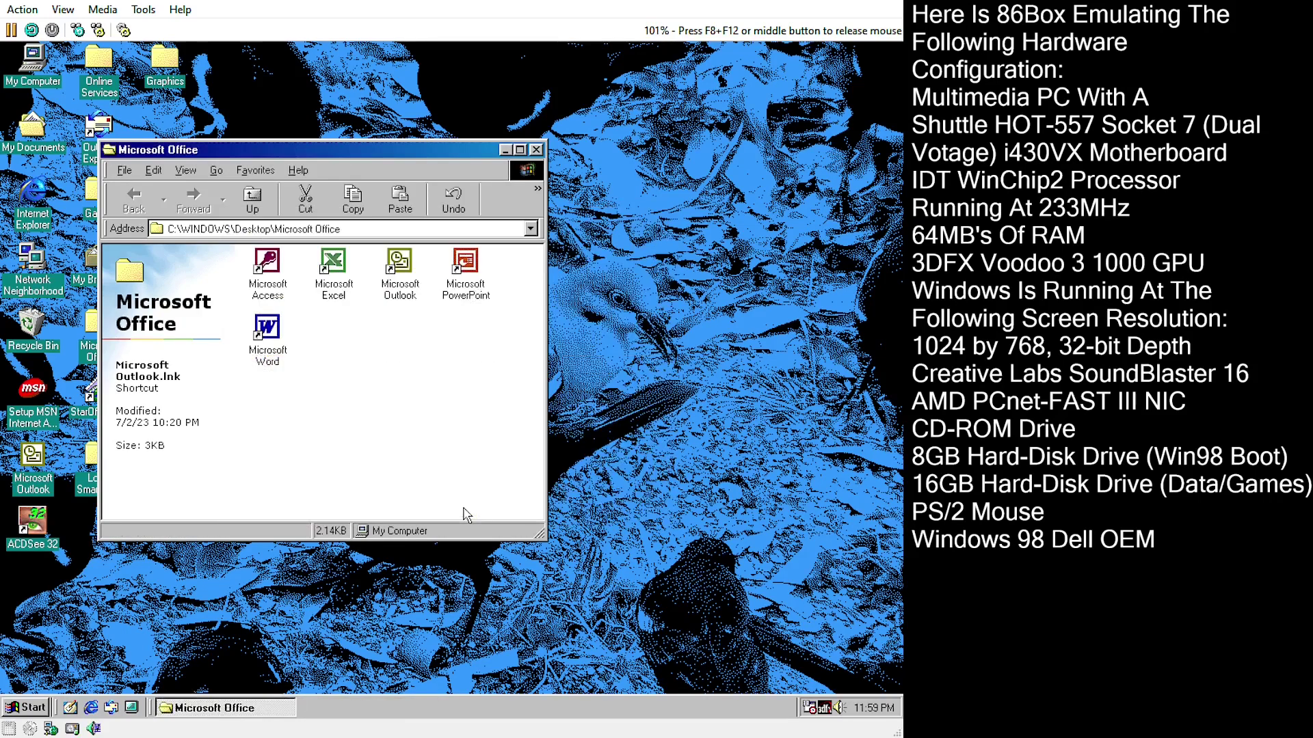
click(622, 649)
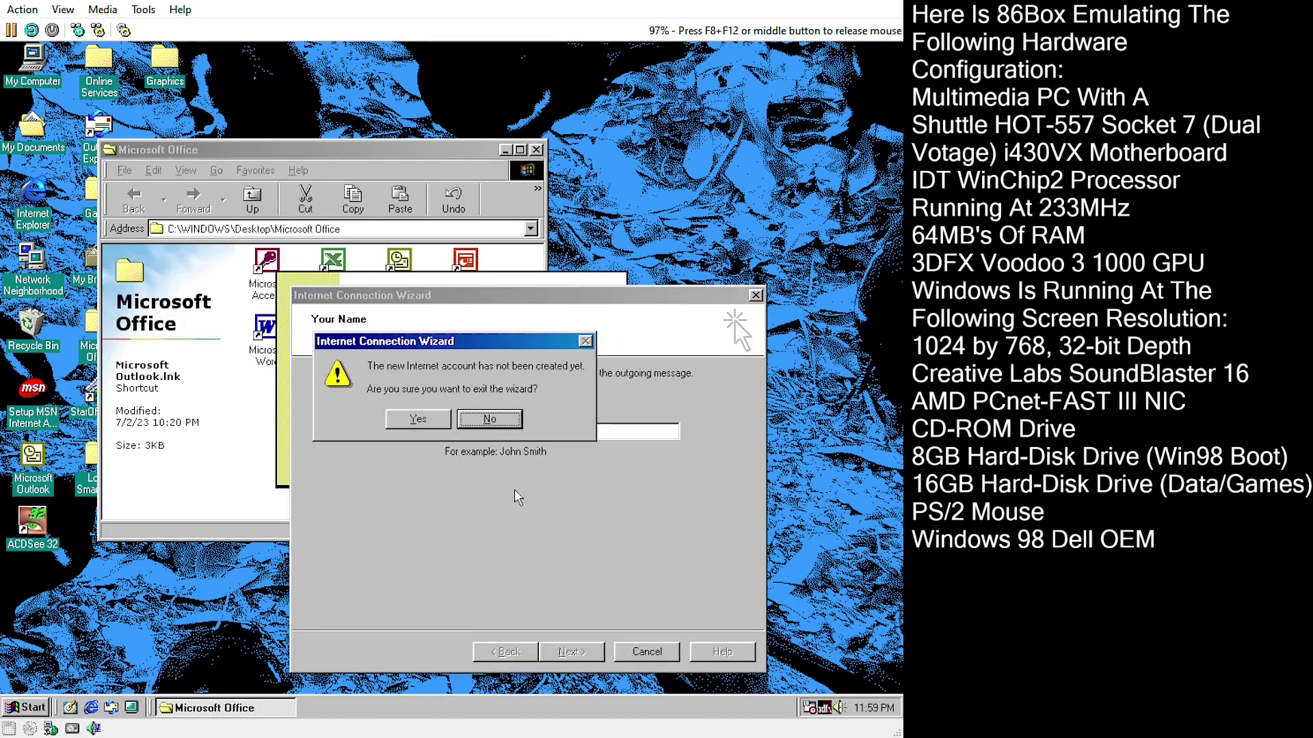
click(436, 431)
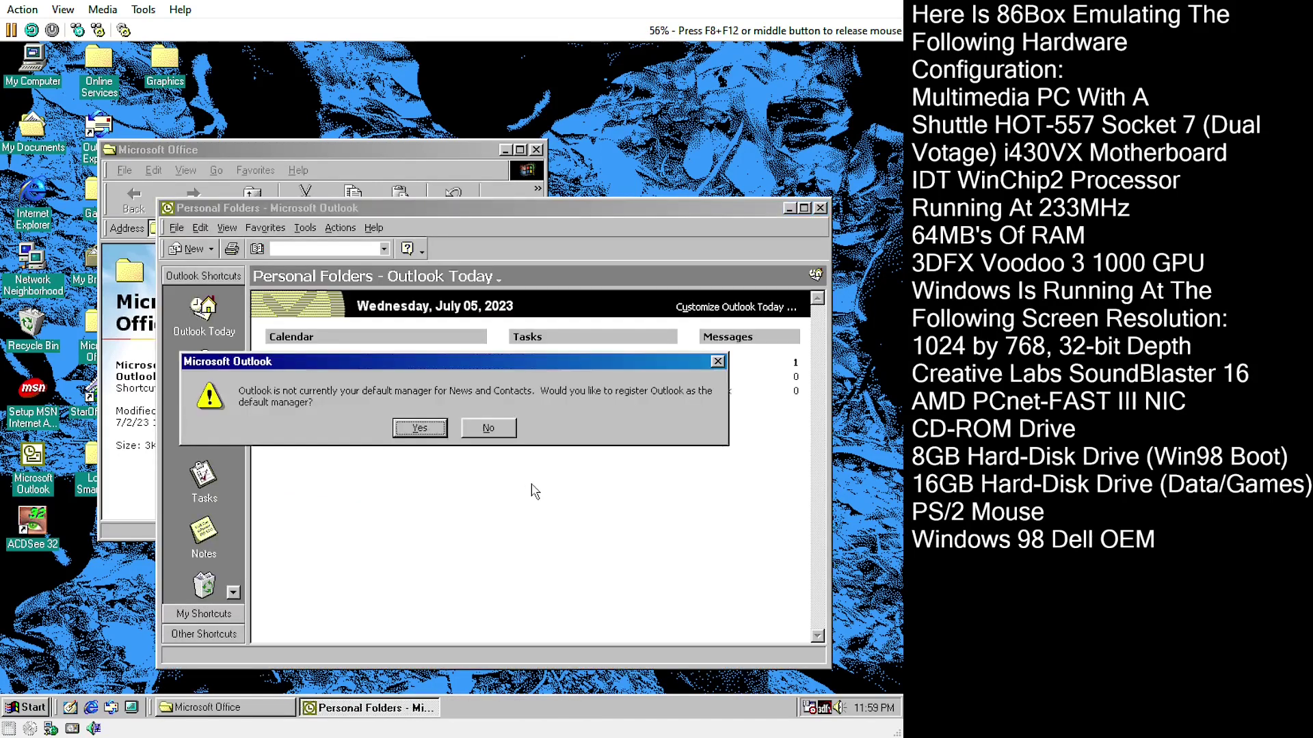
Decline registering Outlook as the default News and Contacts manager and start using it in a maximized window, skipping the assistant's introduction
click(476, 429)
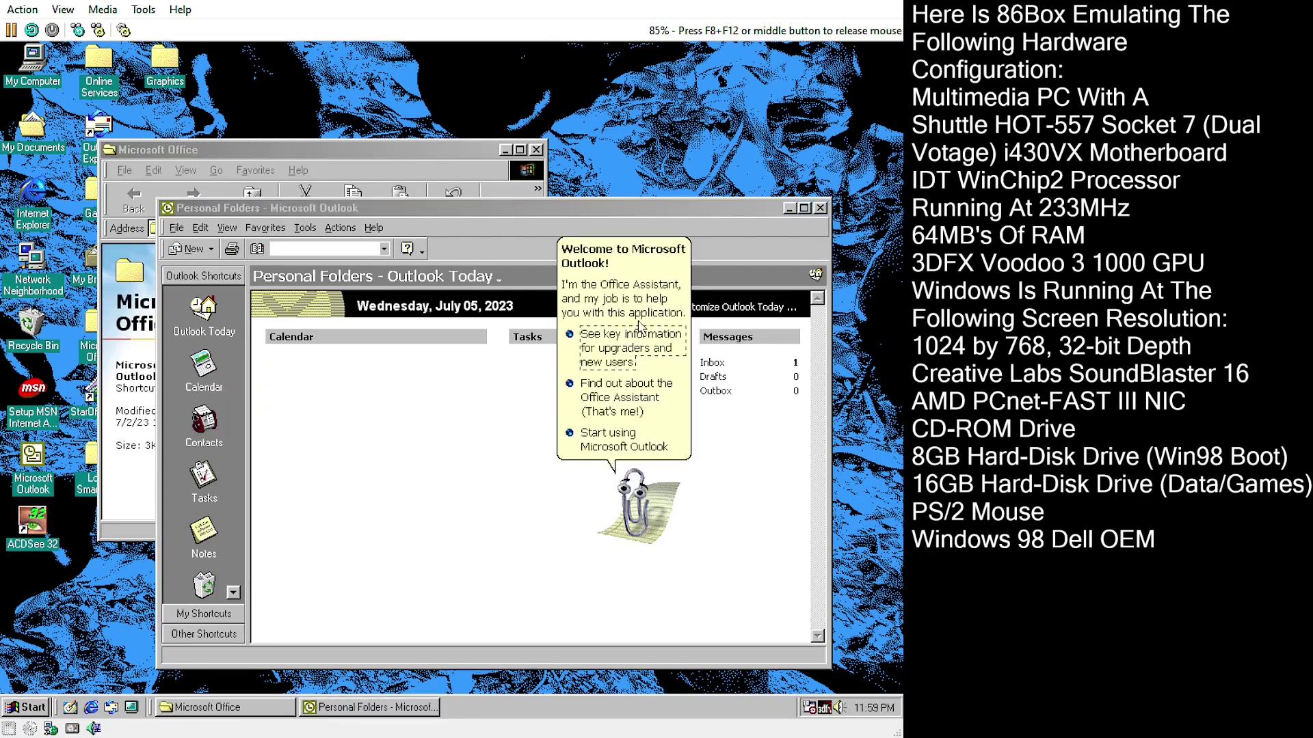
click(614, 443)
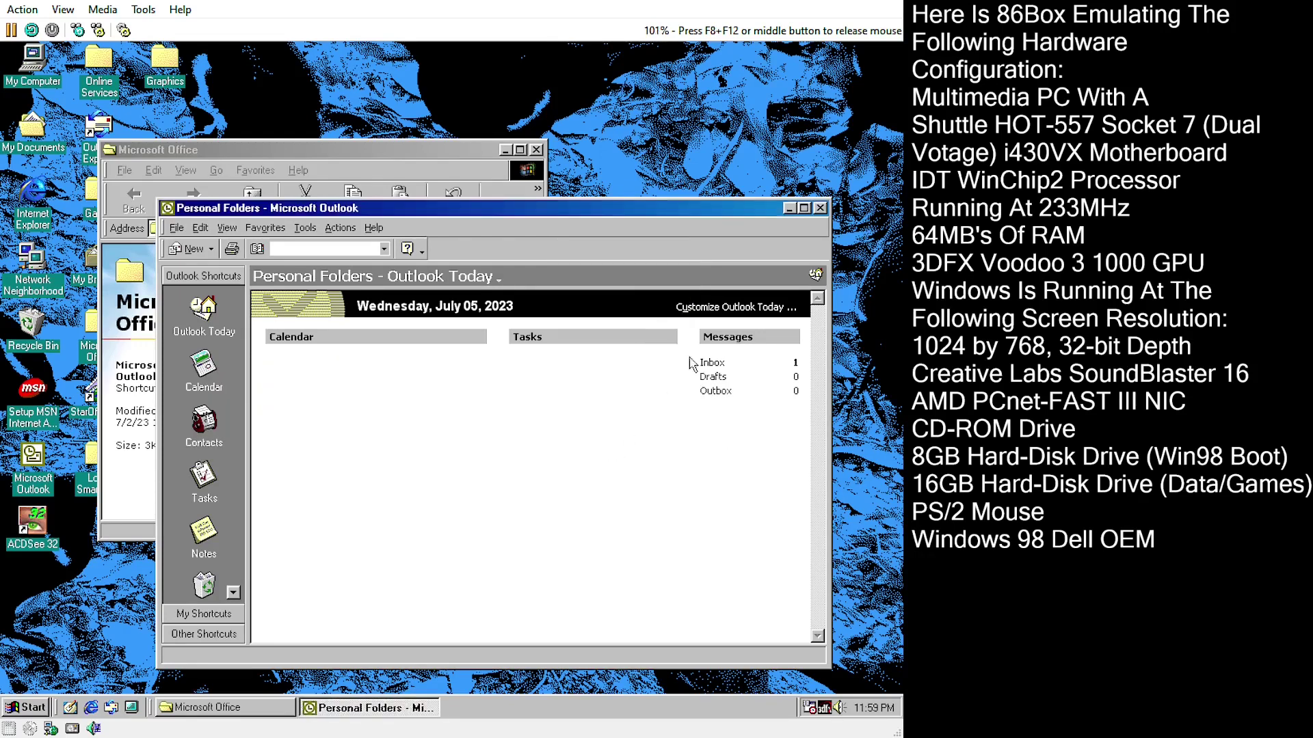
click(804, 208)
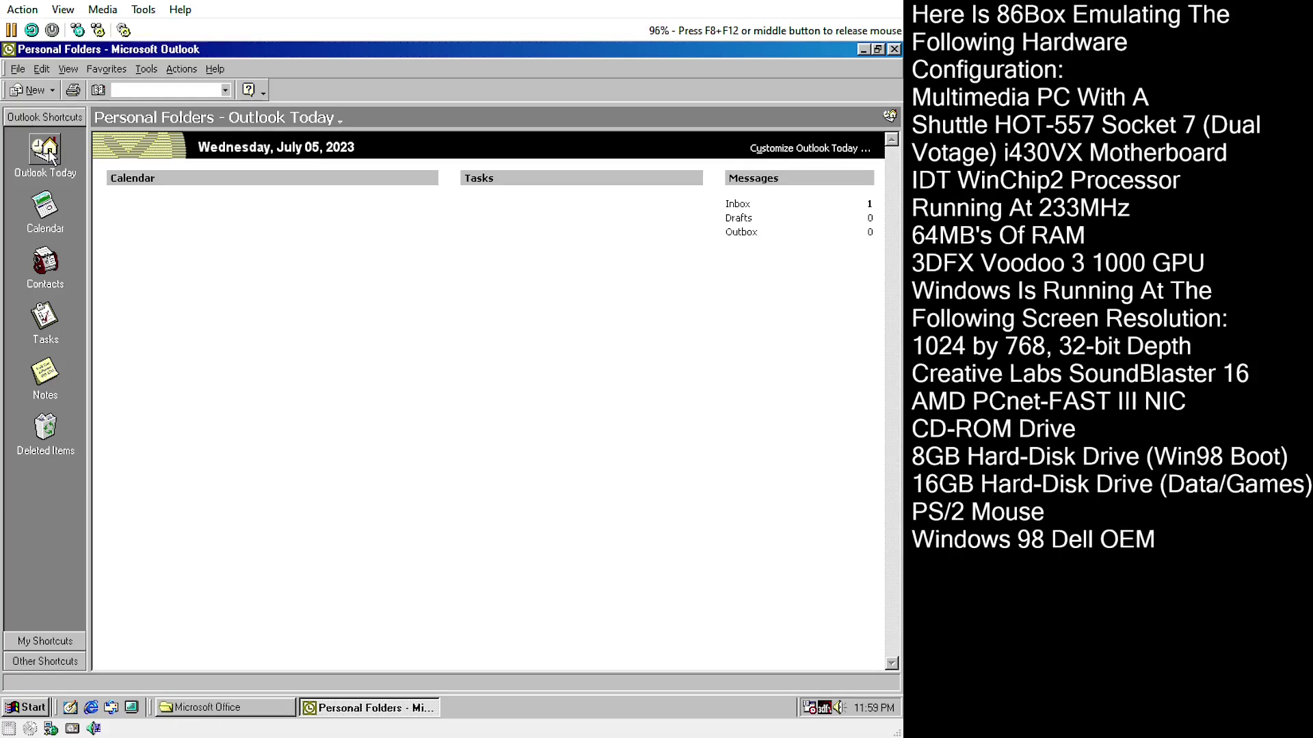
Browse the Calendar, Contacts, Tasks and Notes folders in turn
click(45, 208)
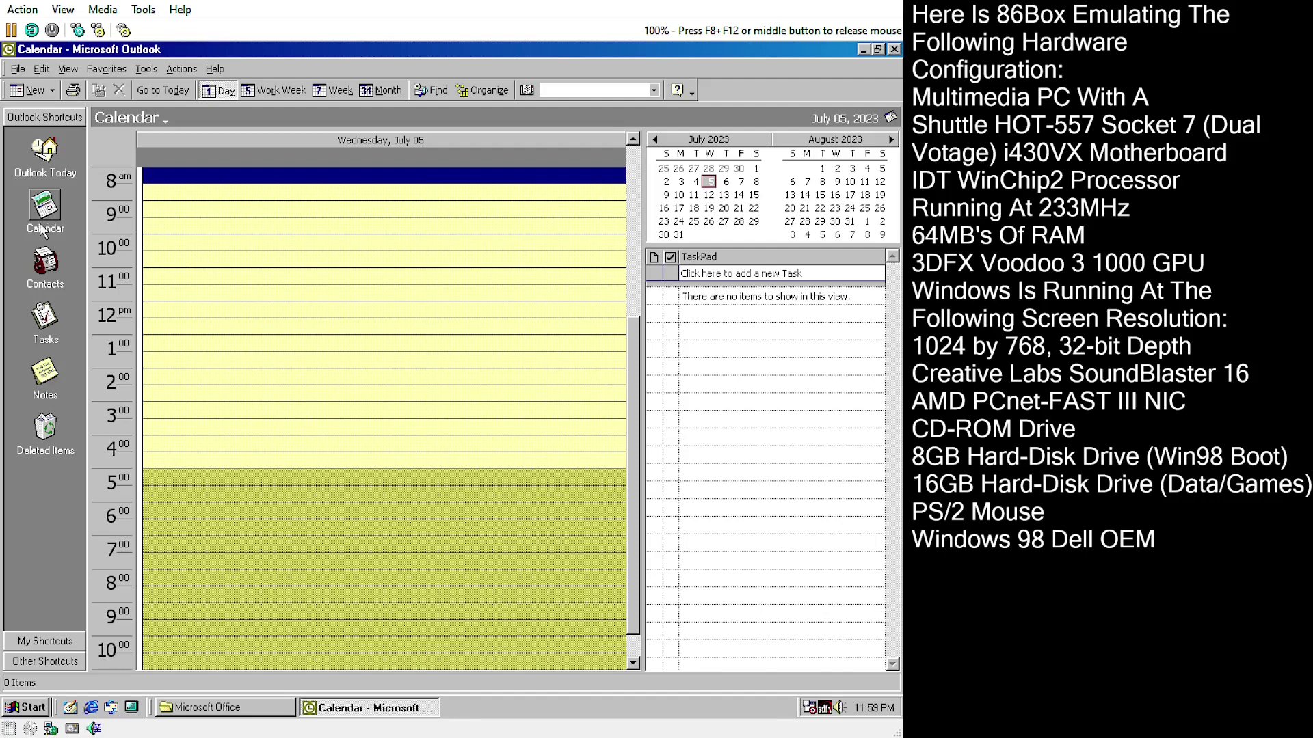
click(43, 272)
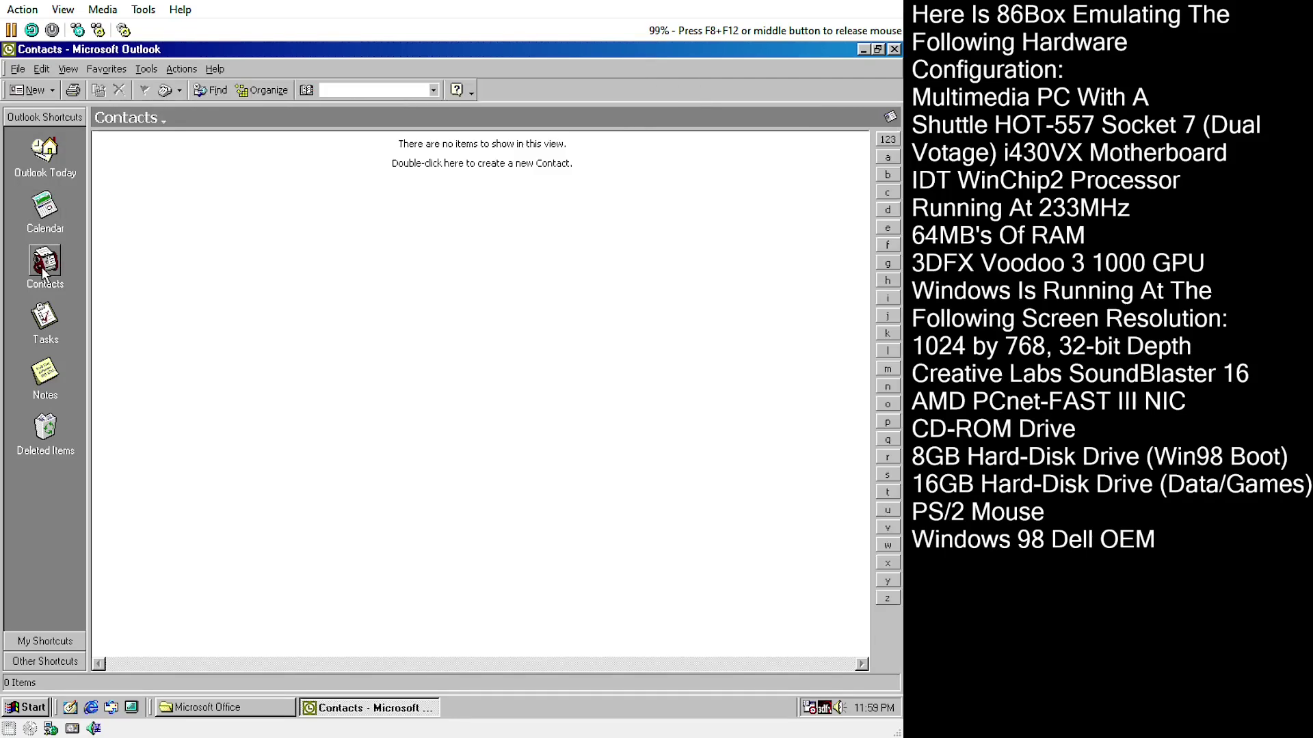
click(45, 318)
click(48, 372)
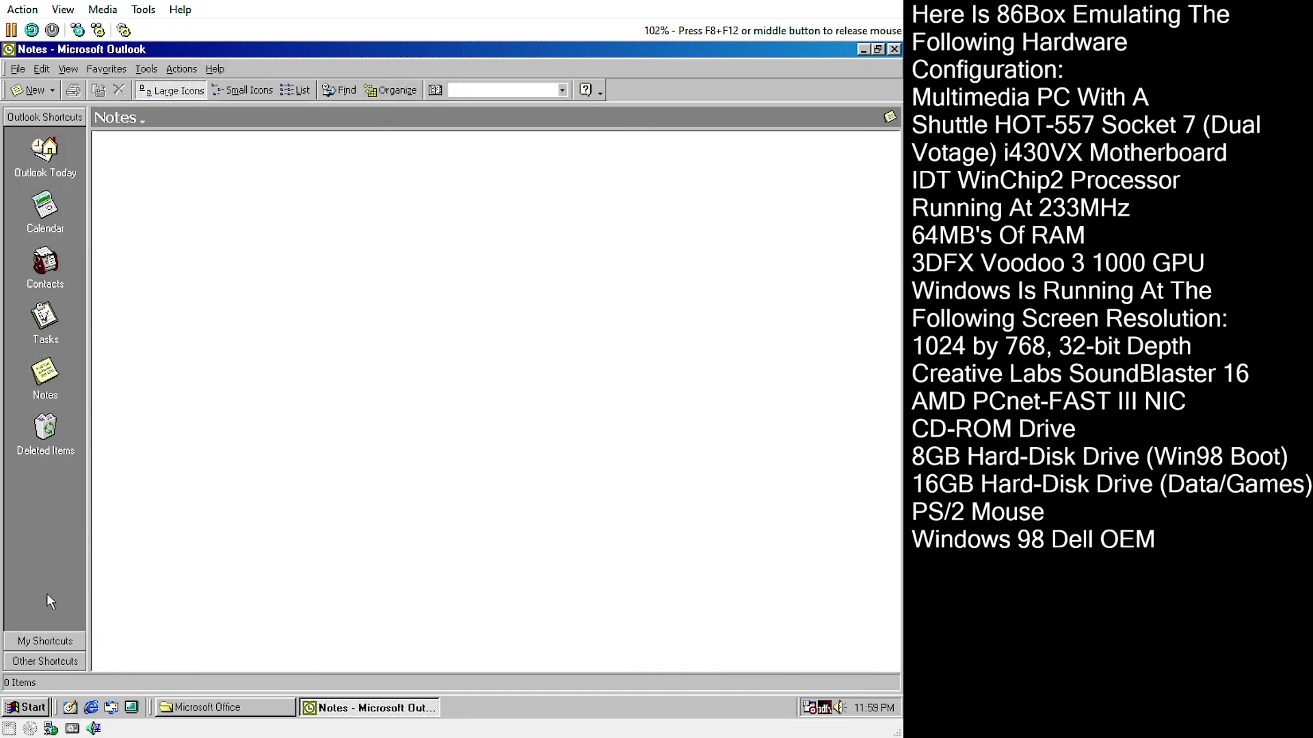
Open the Inbox from My Shortcuts and enlarge the message preview pane upward to just below the message list's upper rows
click(47, 642)
click(42, 169)
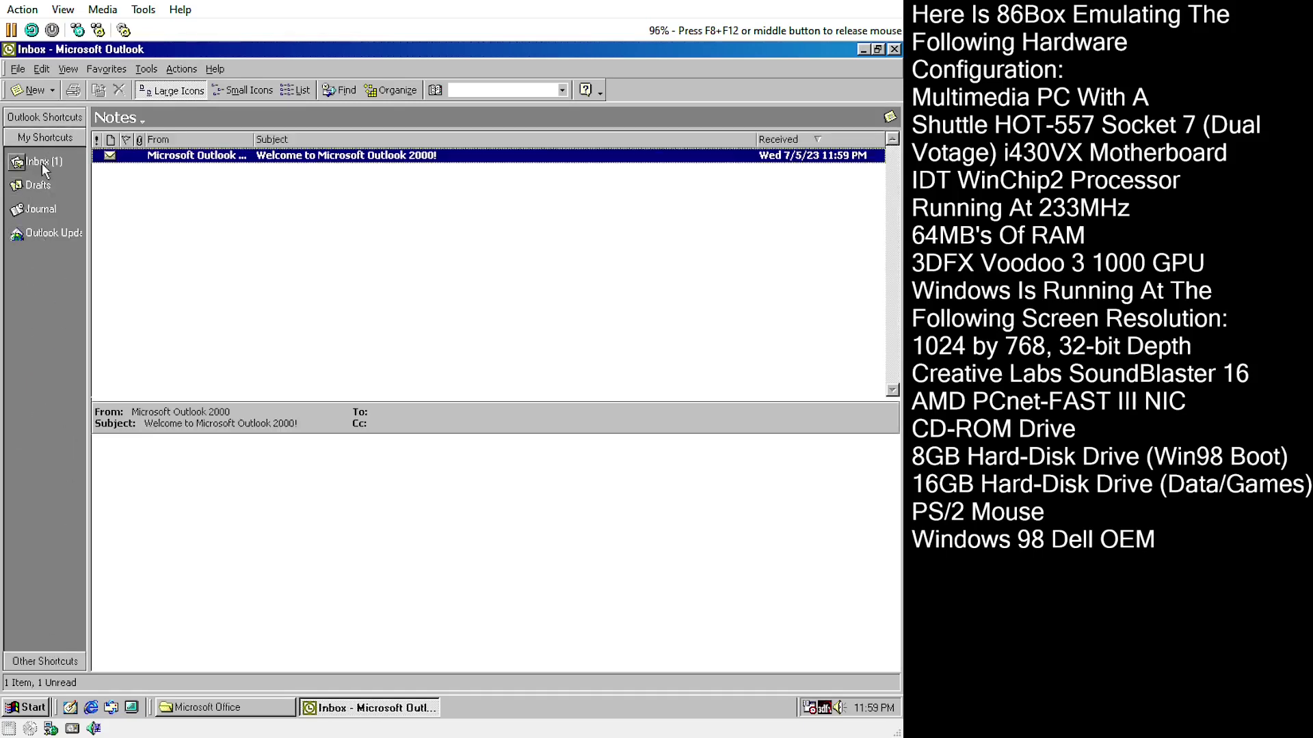
drag(449, 409, 479, 239)
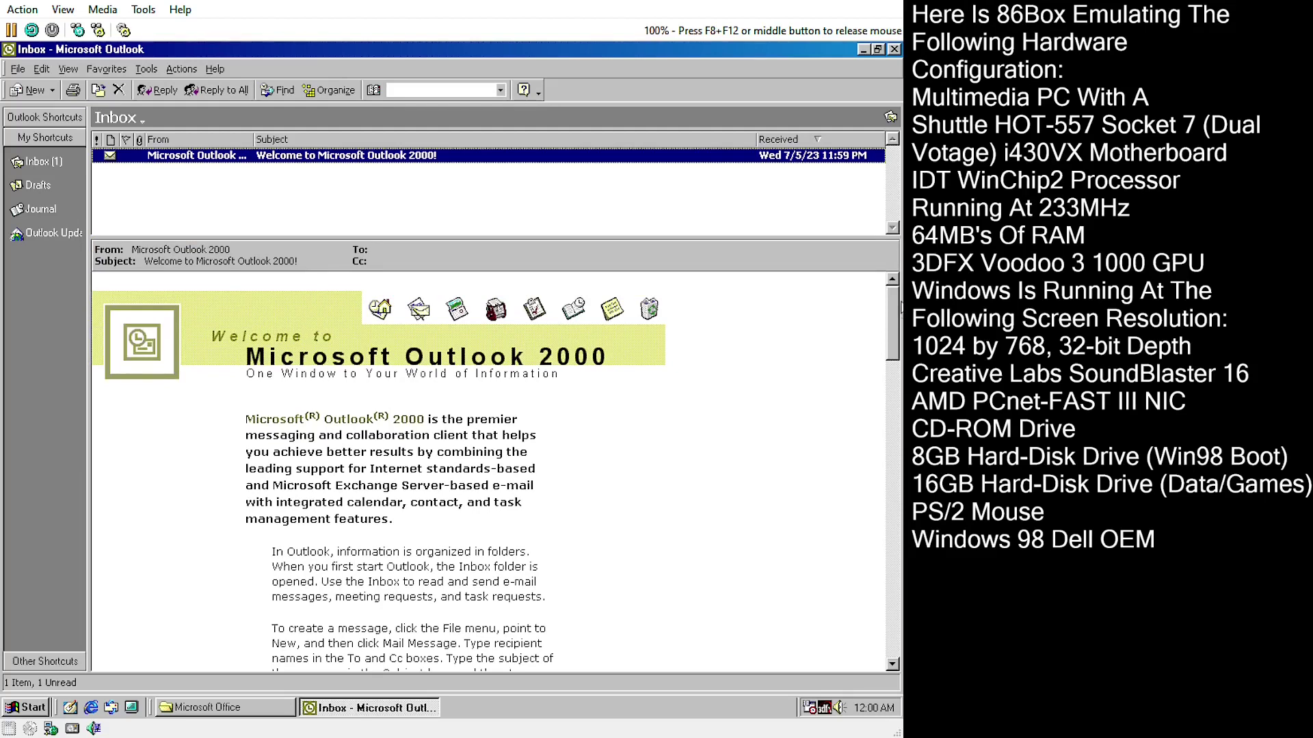
Look through the Welcome to Microsoft Outlook 2000! message to its end, return to its beginning and release the emulator's mouse capture
drag(900, 308, 897, 614)
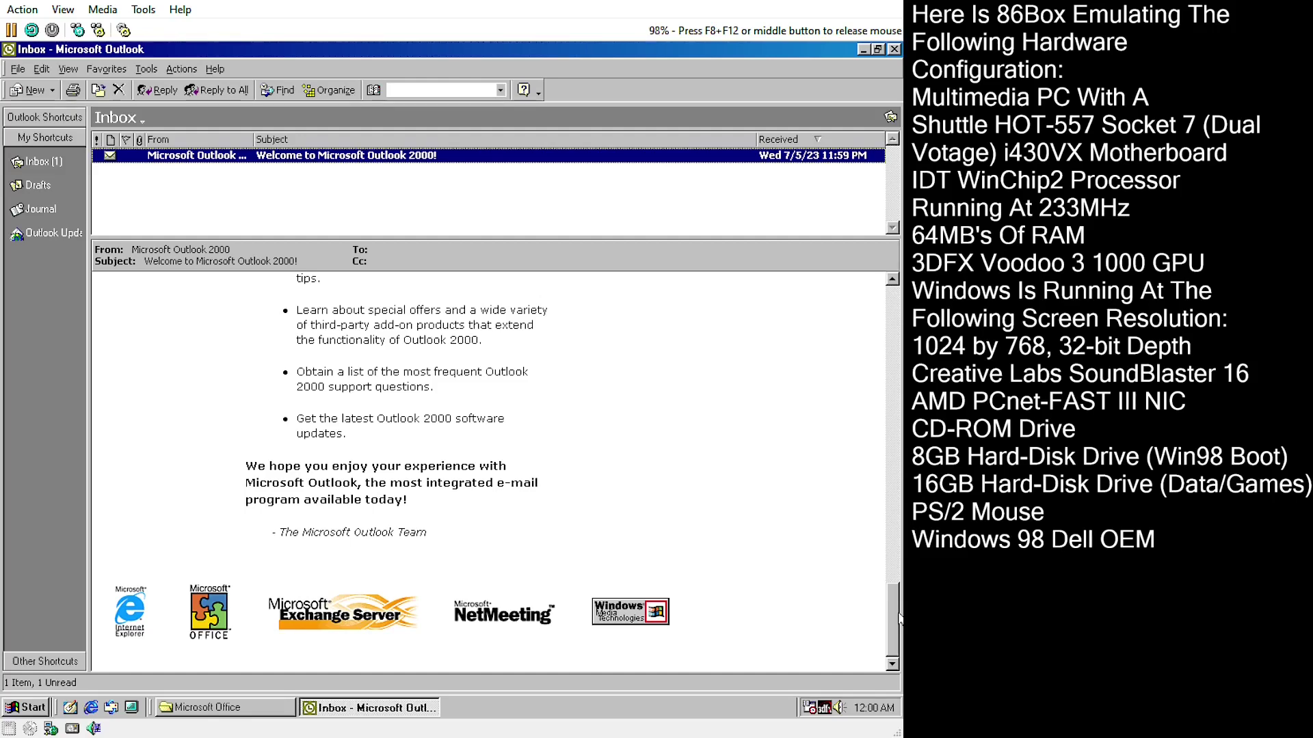
drag(900, 618, 902, 176)
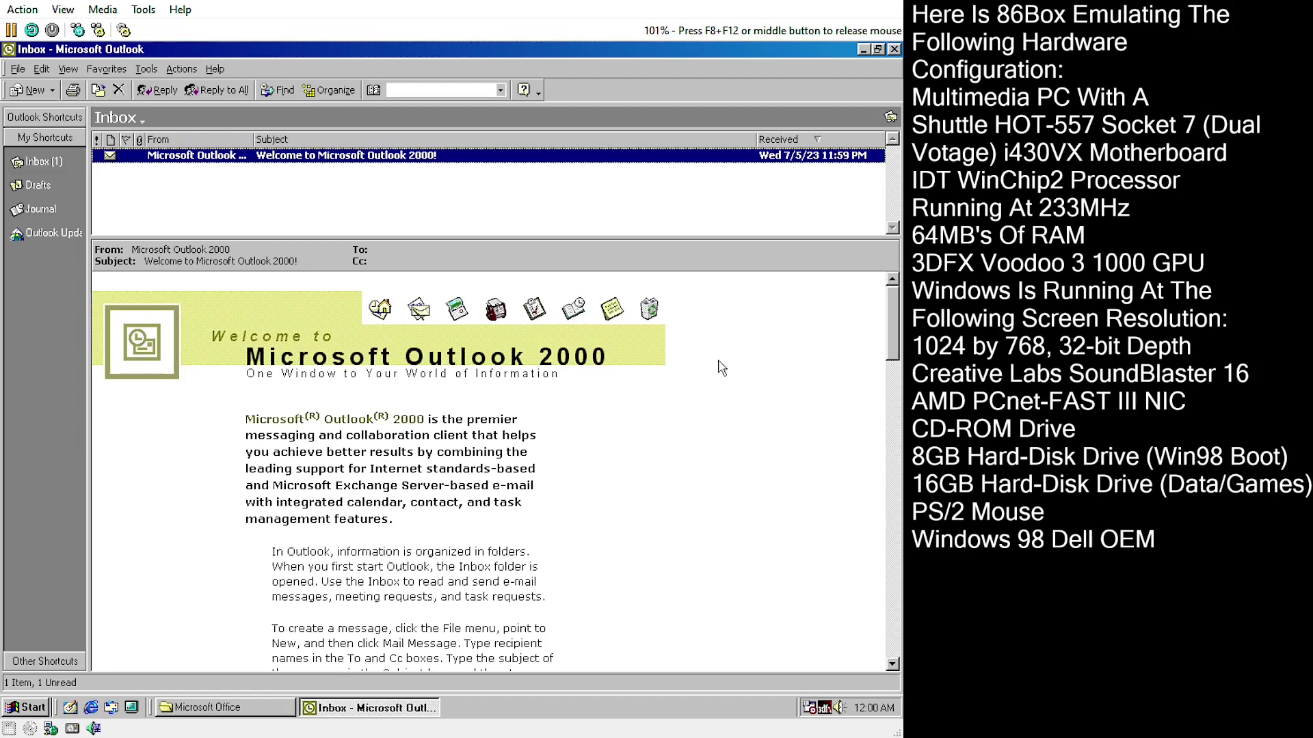
key(F8+F12)
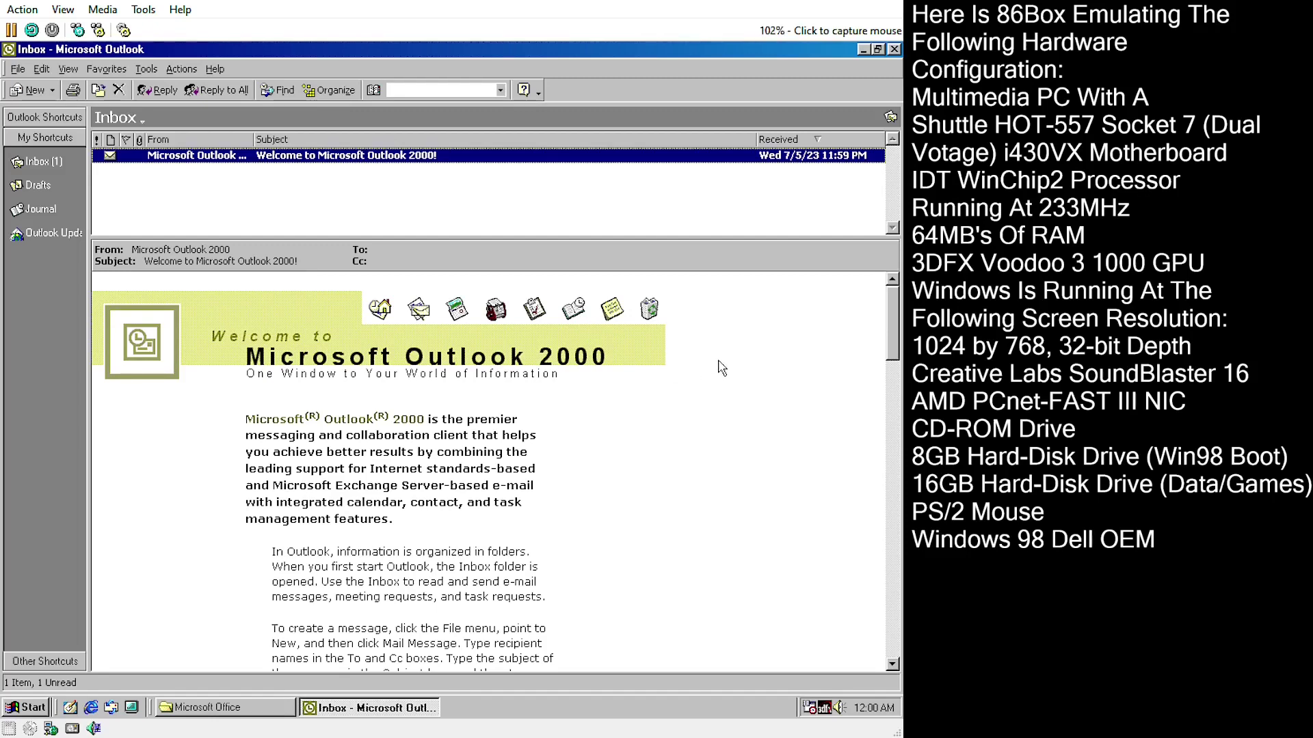